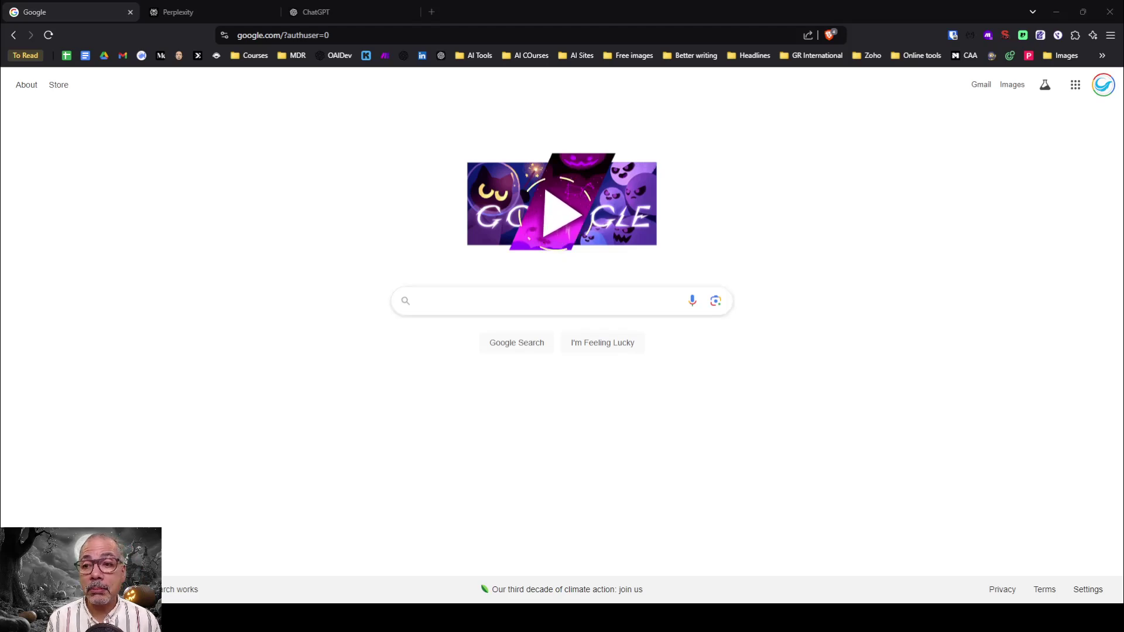
Step: Search Google for "What is the weather forecast for the next 5 days in Montreal?"
{"action": "left_click", "coordinate": [486, 307]}
{"action": "type", "text": "What is the weather forecast for the next 5 days in Montreal?"}
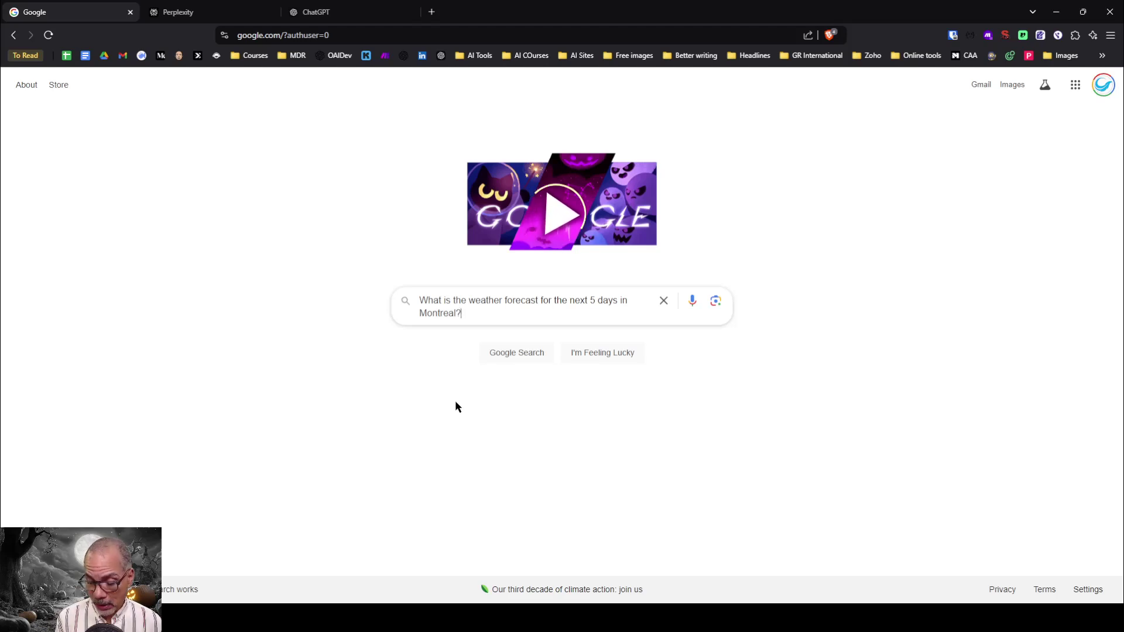
{"action": "key", "text": "Return"}
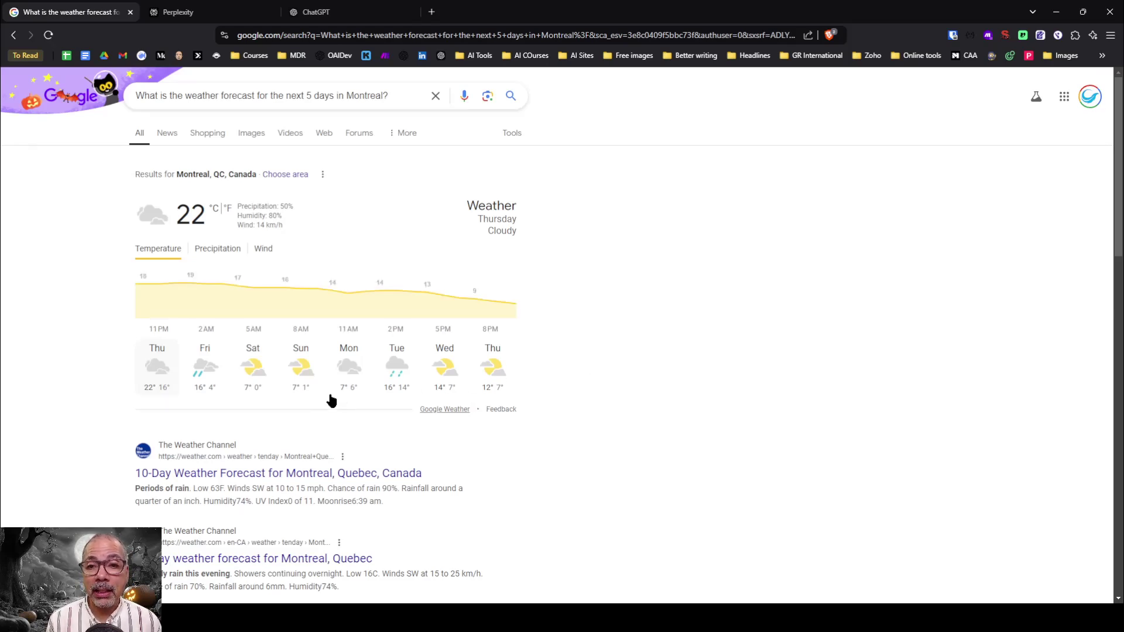
Step: Switch the Montreal weather card to Fahrenheit and back to Celsius, and view its precipitation and wind charts
{"action": "left_click", "coordinate": [227, 208]}
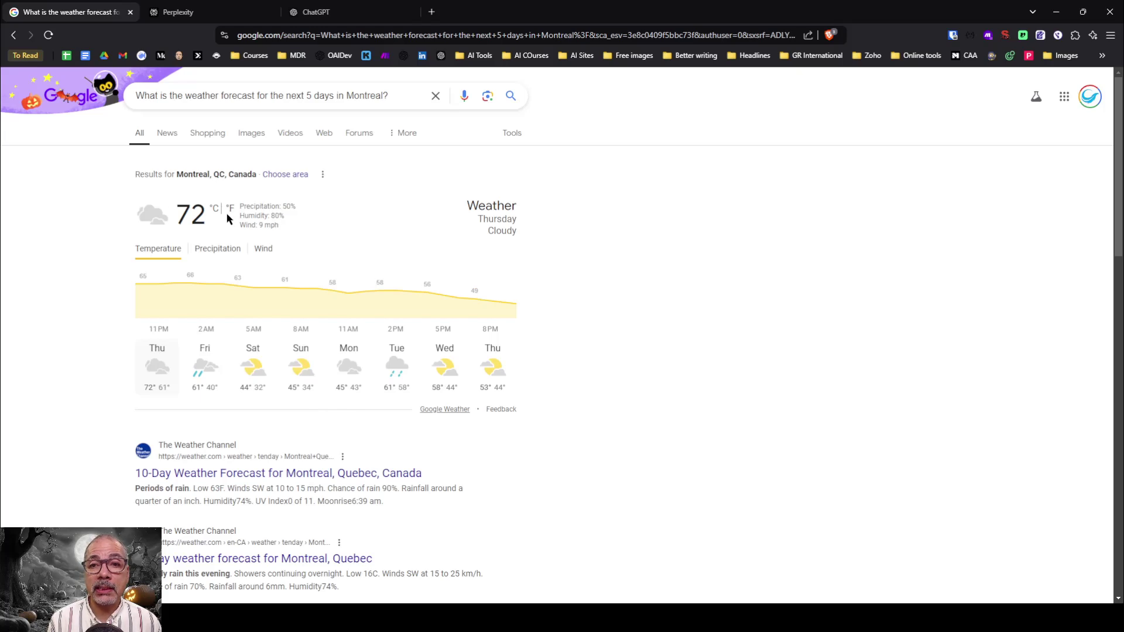
{"action": "left_click", "coordinate": [215, 209]}
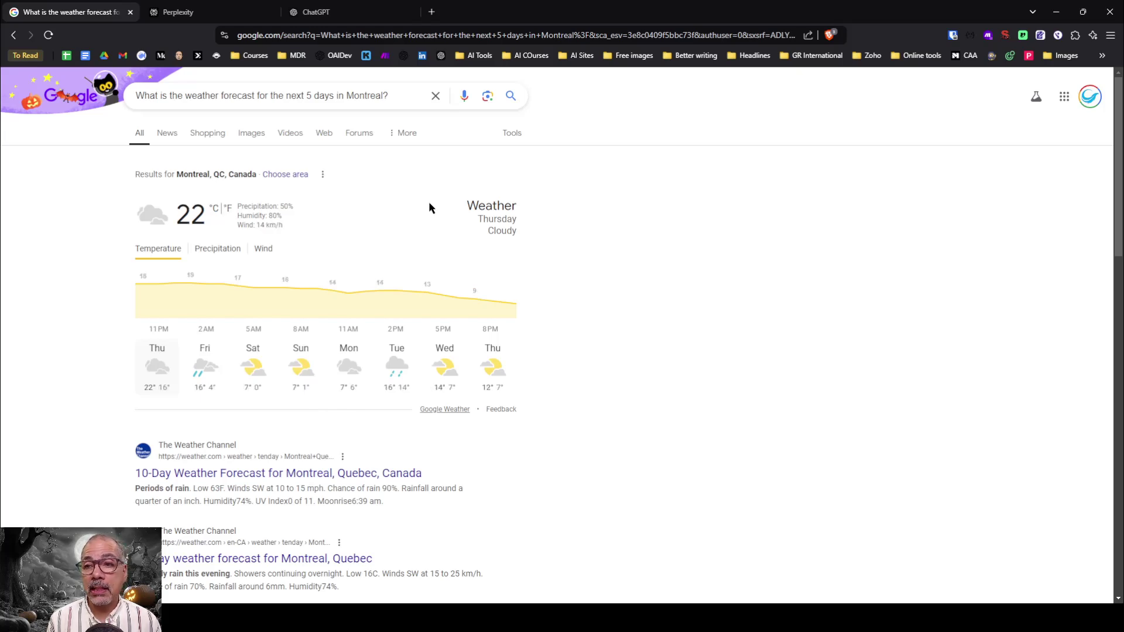
{"action": "left_click", "coordinate": [209, 253]}
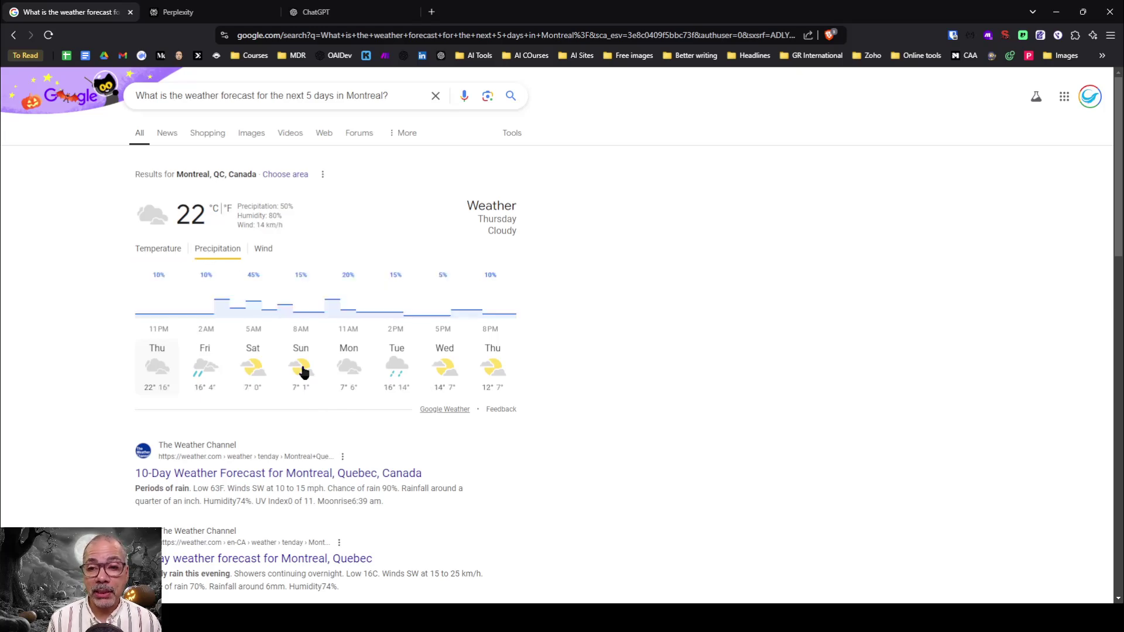
{"action": "left_click", "coordinate": [264, 252]}
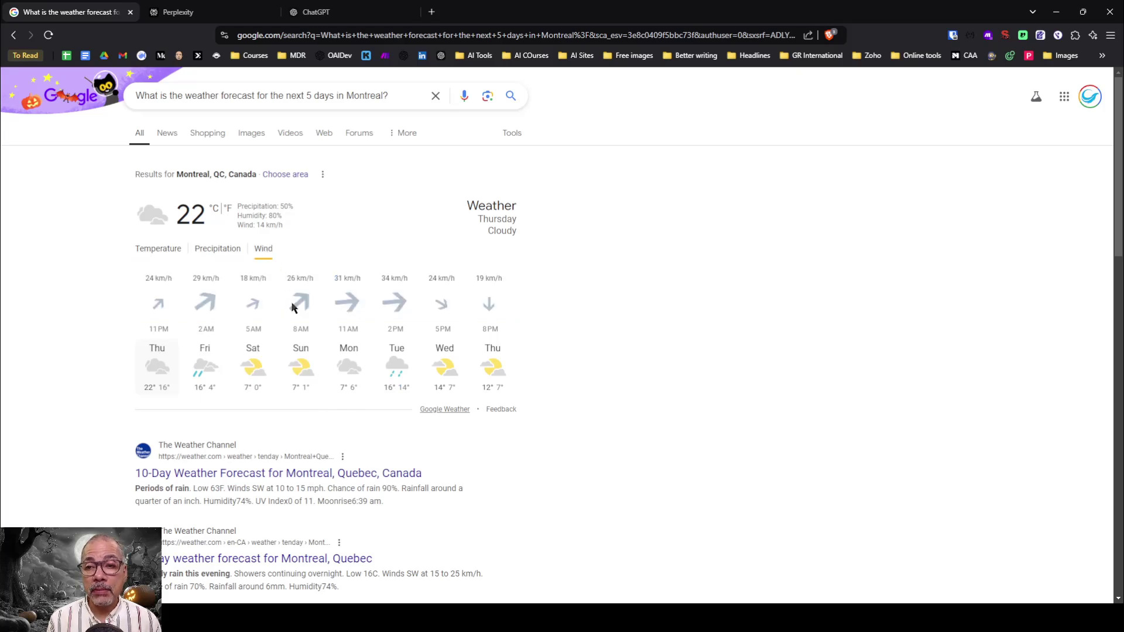
Step: View the Montreal wind forecast day by day from Friday through Wednesday
{"action": "left_click", "coordinate": [205, 354]}
{"action": "left_click", "coordinate": [256, 351]}
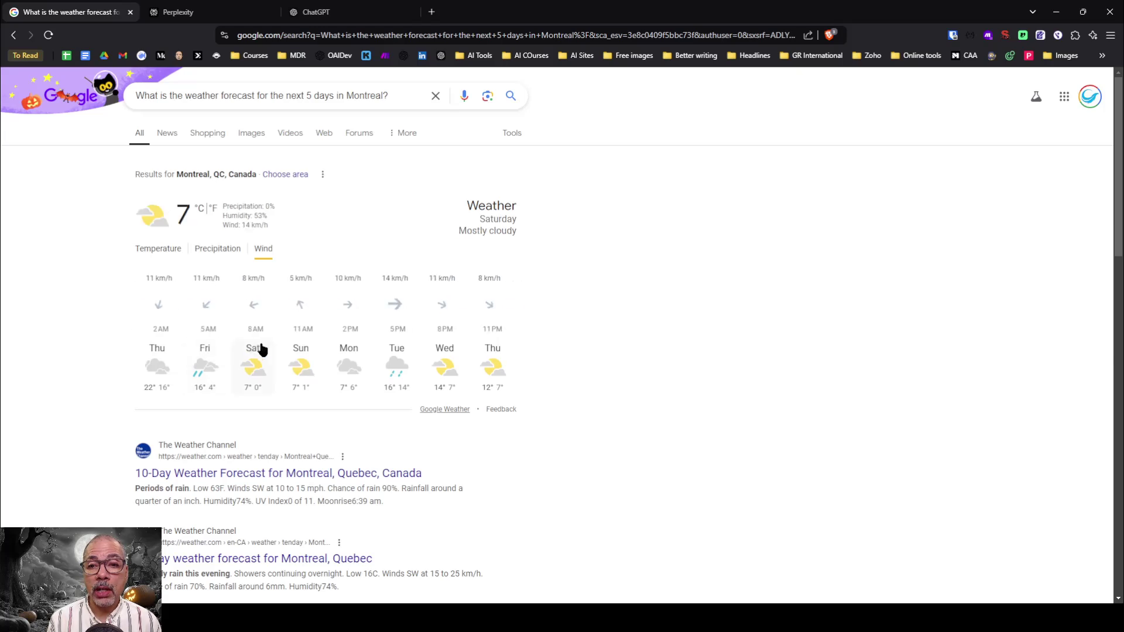
{"action": "left_click", "coordinate": [301, 353]}
{"action": "left_click", "coordinate": [342, 350]}
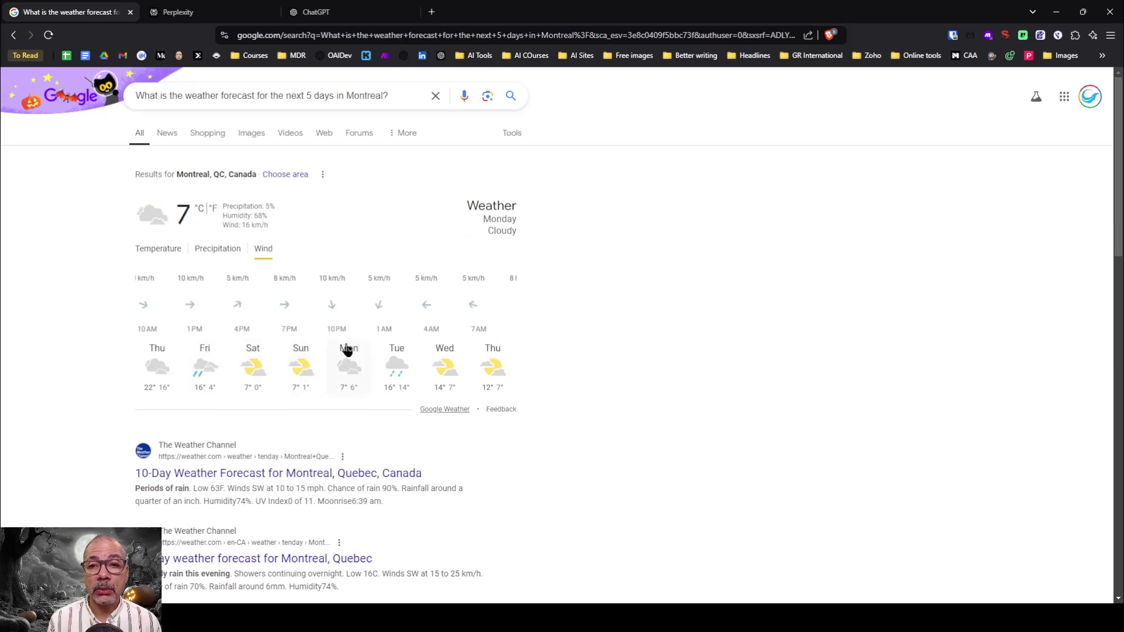
{"action": "left_click", "coordinate": [395, 357]}
{"action": "left_click", "coordinate": [456, 361]}
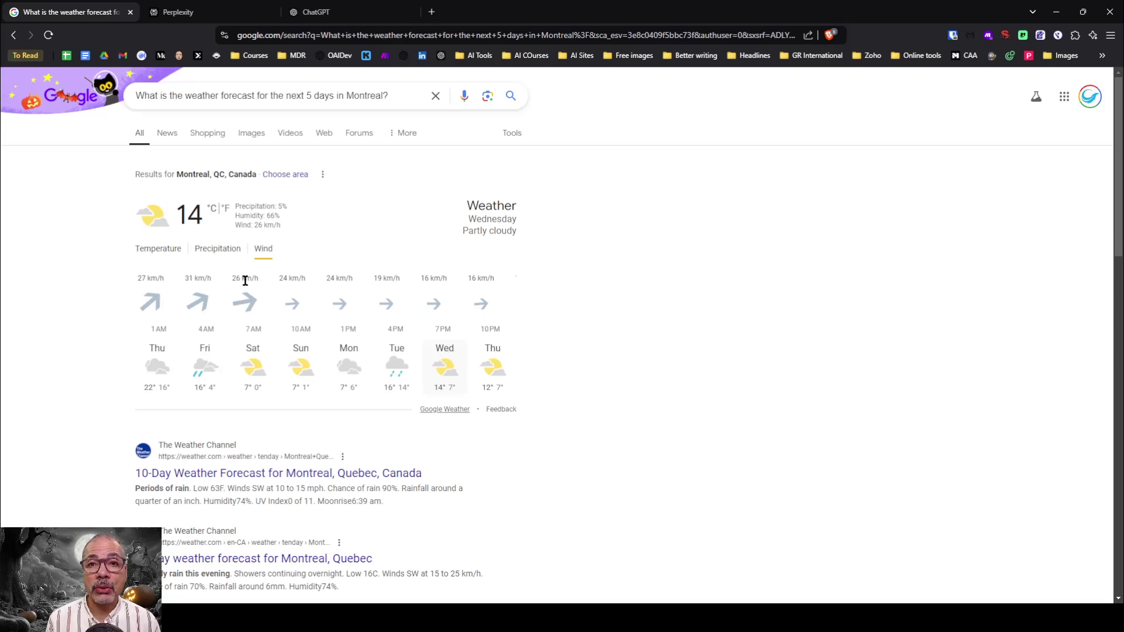
Step: Switch to Perplexity and ask "Quelles sont les prévisions météo pour les 5 prochains jours à Montréal"
{"action": "left_click", "coordinate": [164, 15]}
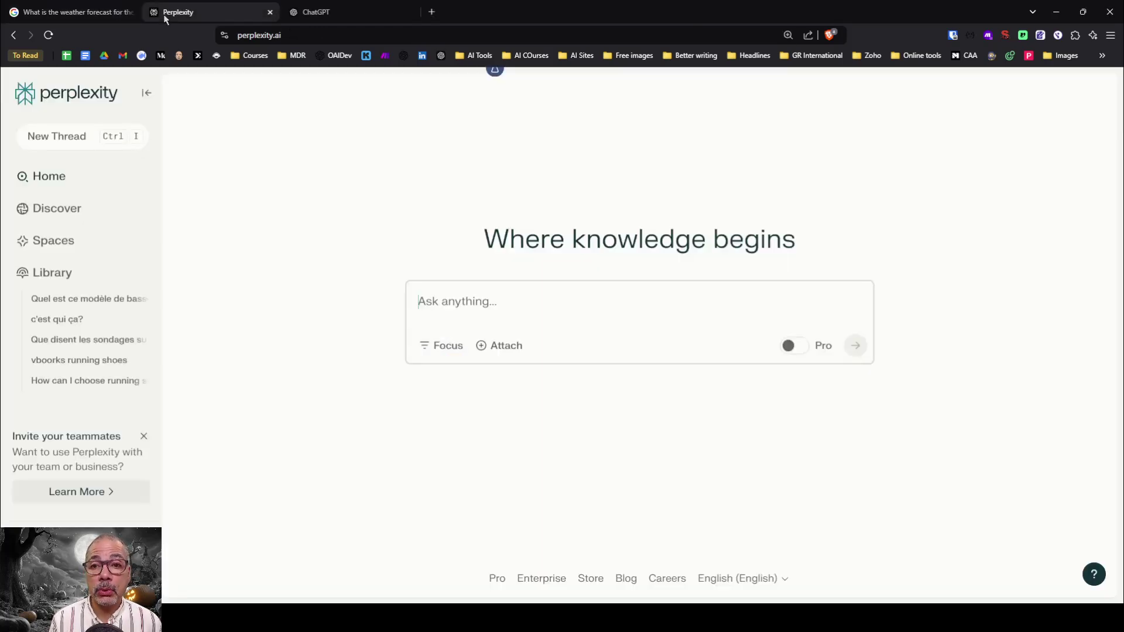
{"action": "left_click", "coordinate": [473, 303]}
{"action": "type", "text": "Quelles sont les prévisions météo pour les 5 prochains jours à Montréal"}
{"action": "key", "text": "Return"}
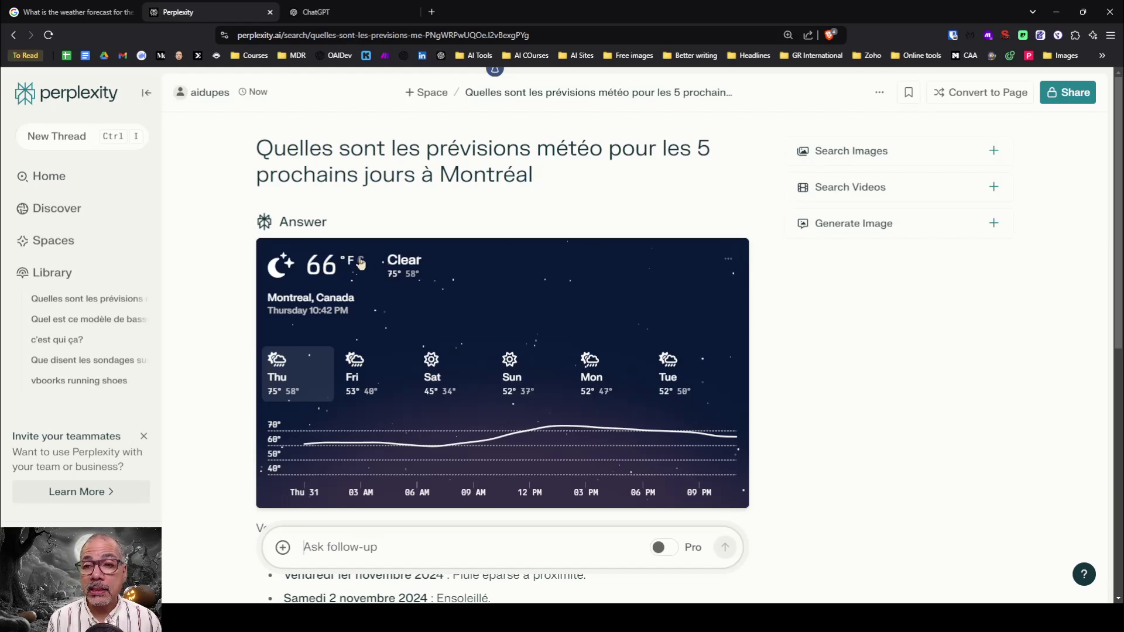
Step: Set the temperature unit of the answer's weather card to Celsius
{"action": "left_click", "coordinate": [361, 261]}
{"action": "left_click", "coordinate": [350, 261]}
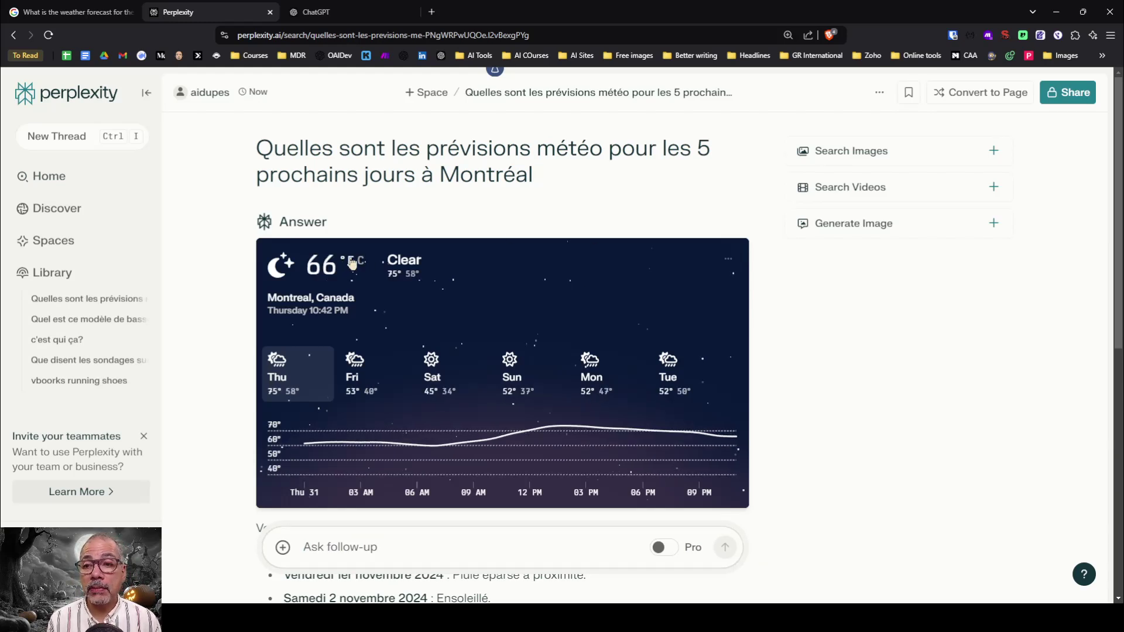
{"action": "left_click", "coordinate": [360, 260]}
Step: View the temperature curves for Friday through Tuesday and read the written five-day forecast below the weather card
{"action": "left_click", "coordinate": [356, 378]}
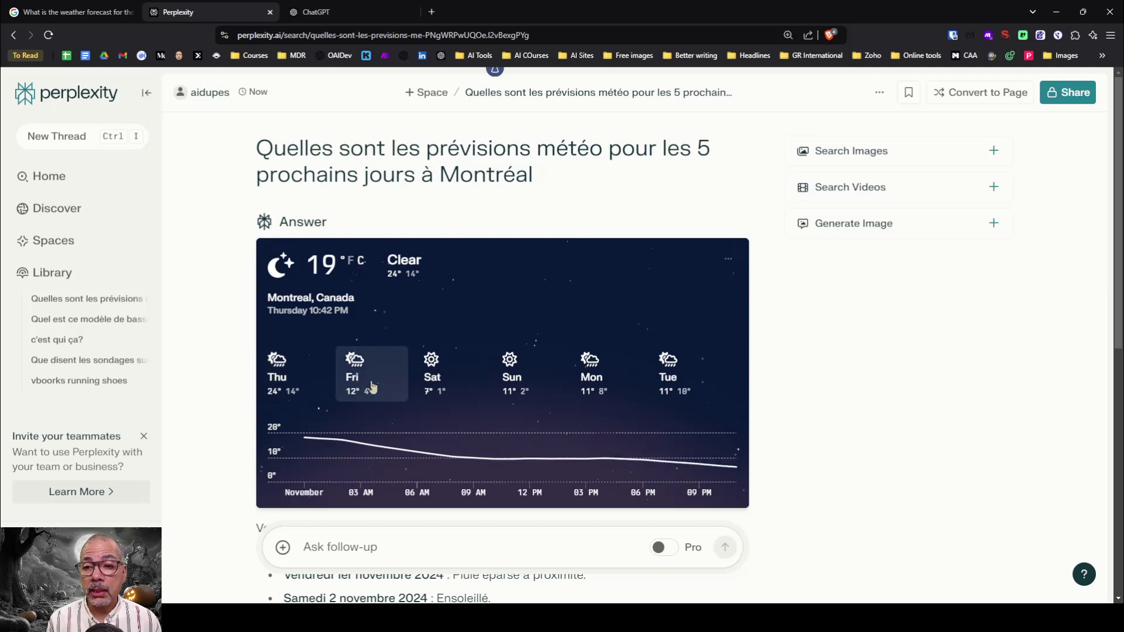
{"action": "left_click", "coordinate": [432, 380]}
{"action": "left_click", "coordinate": [519, 376]}
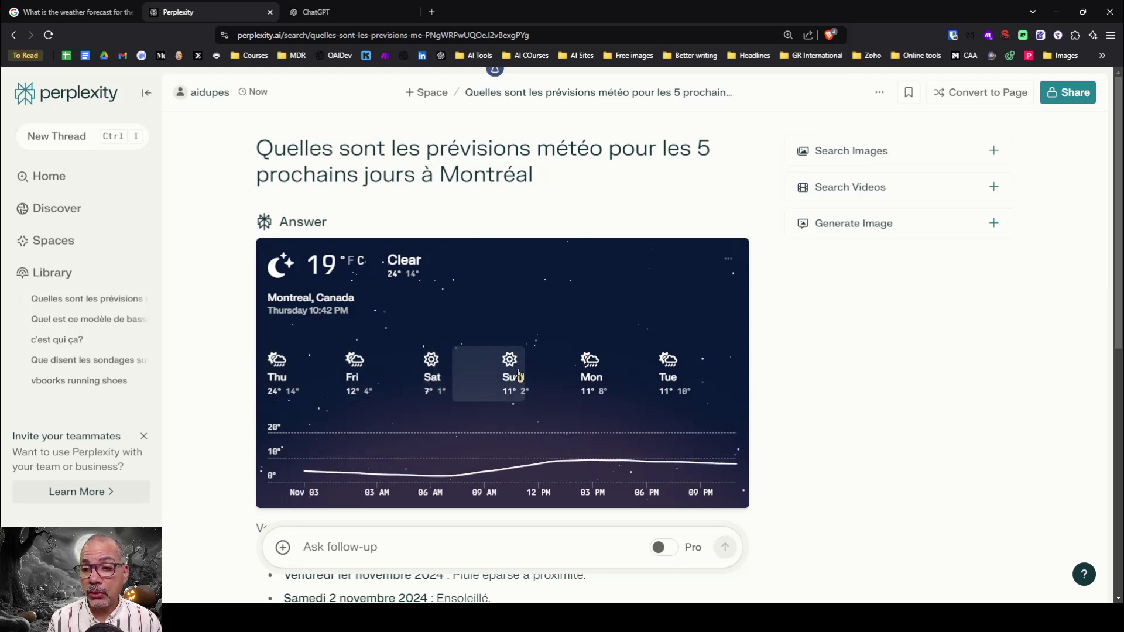
{"action": "left_click", "coordinate": [591, 375]}
{"action": "left_click", "coordinate": [668, 375]}
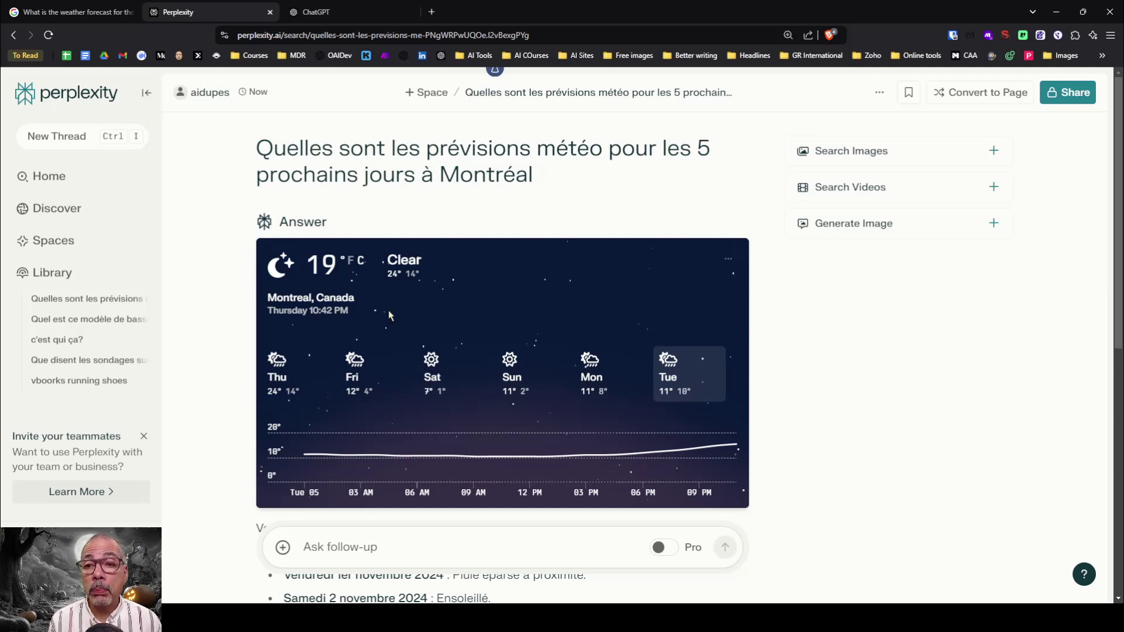
{"action": "scroll", "coordinate": [395, 342], "scroll_direction": "down", "scroll_amount": 4}
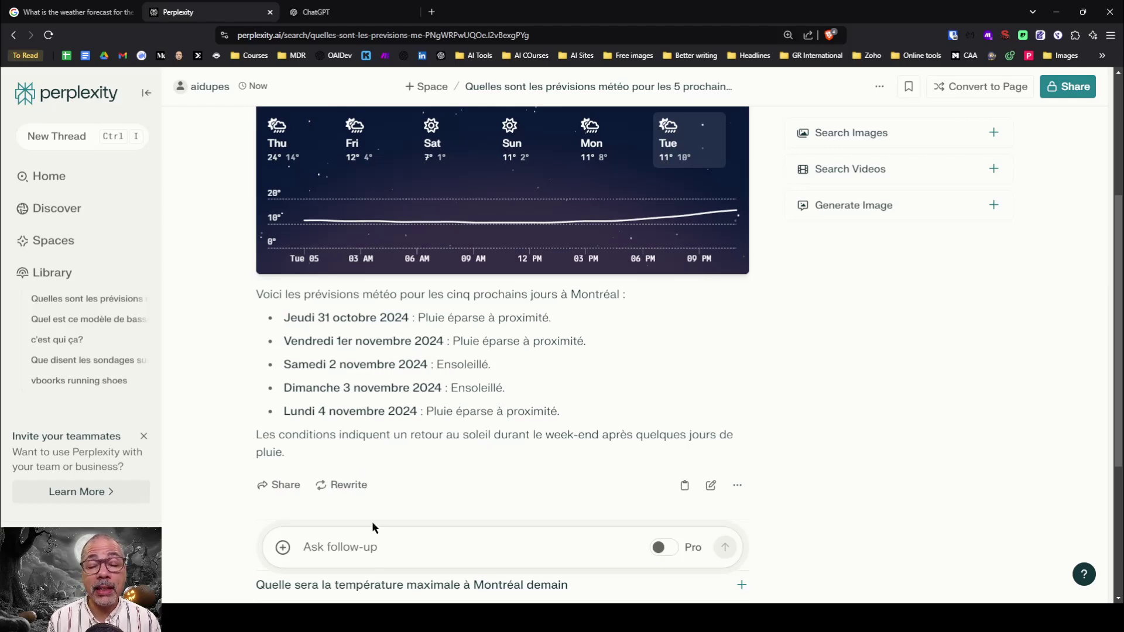
{"action": "scroll", "coordinate": [304, 387], "scroll_direction": "up", "scroll_amount": 1}
{"action": "scroll", "coordinate": [398, 360], "scroll_direction": "up", "scroll_amount": 3}
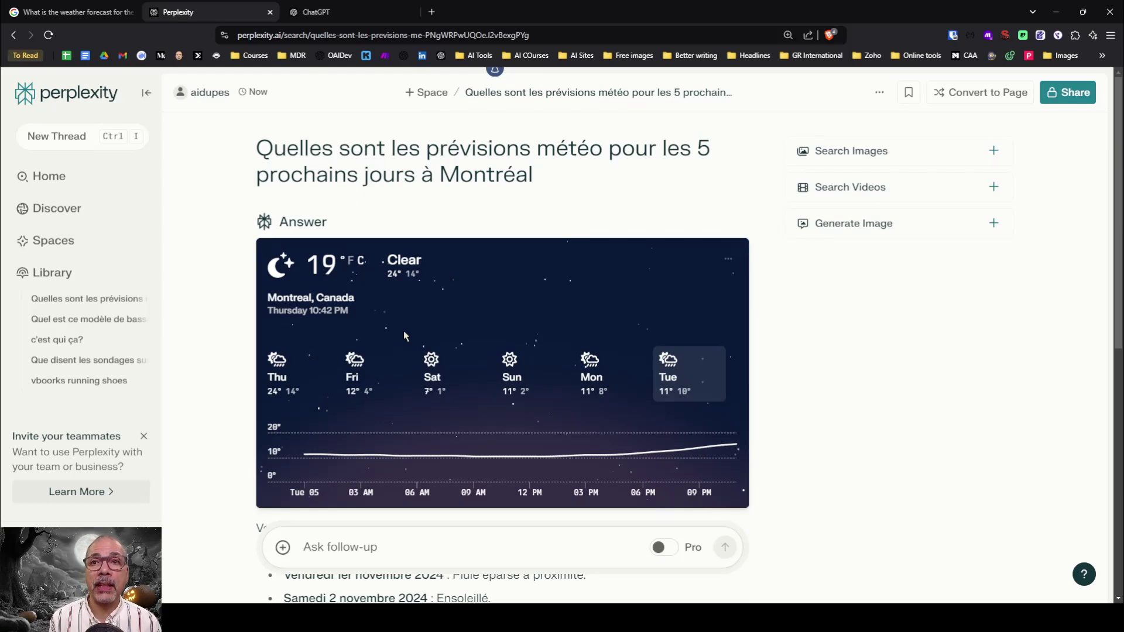
Step: Switch to ChatGPT and ask "Quelles sont les prévisions météo pour les 5 prochains jours à Montréal"
{"action": "left_click", "coordinate": [322, 14]}
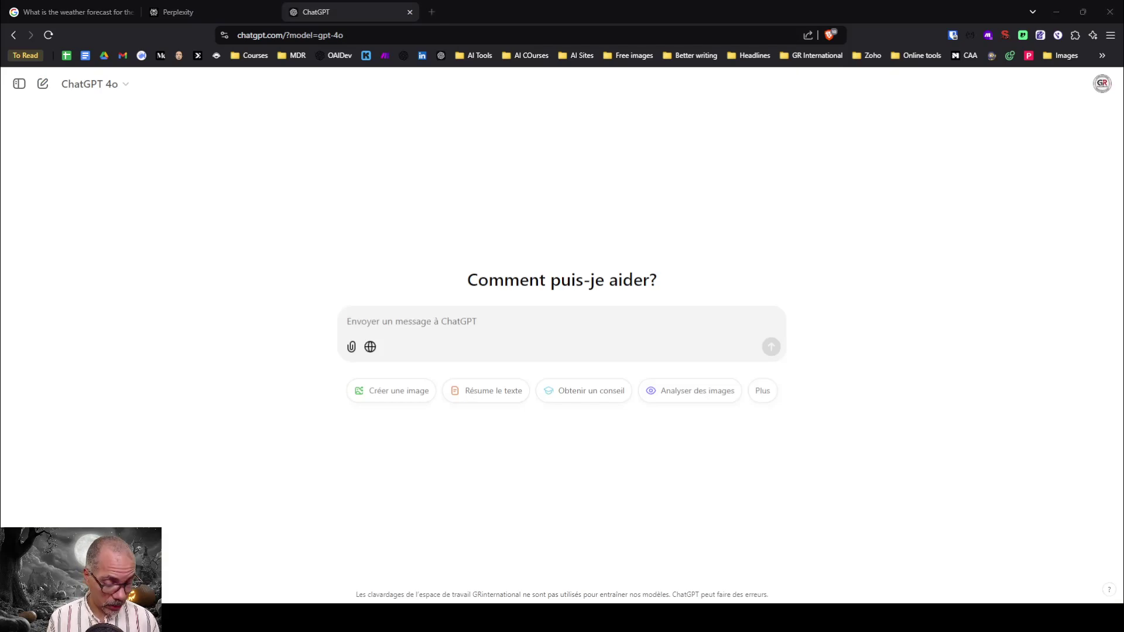
{"action": "left_click", "coordinate": [376, 323]}
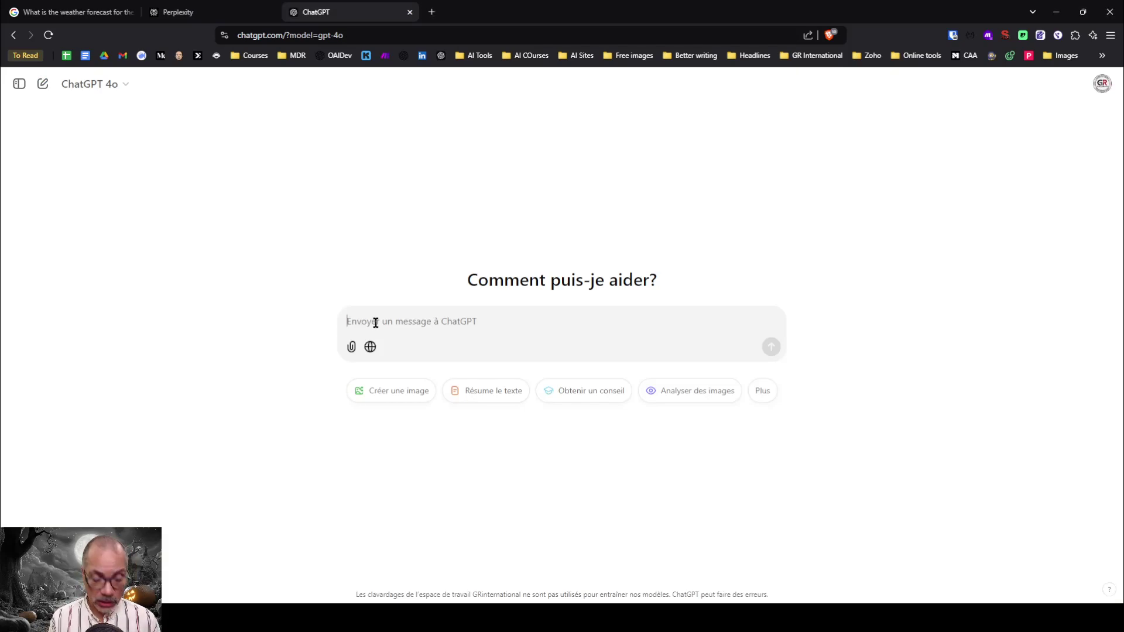
{"action": "type", "text": "Quelles sont les prévisions météo pour les 5 prochains jours à Montréal"}
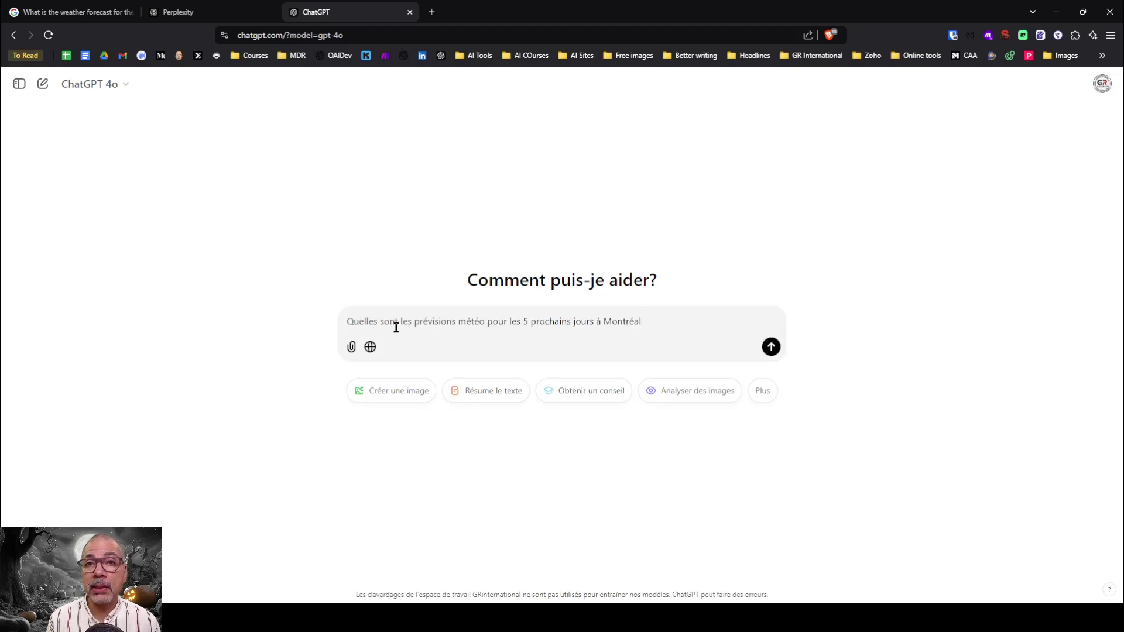
{"action": "left_click", "coordinate": [771, 348]}
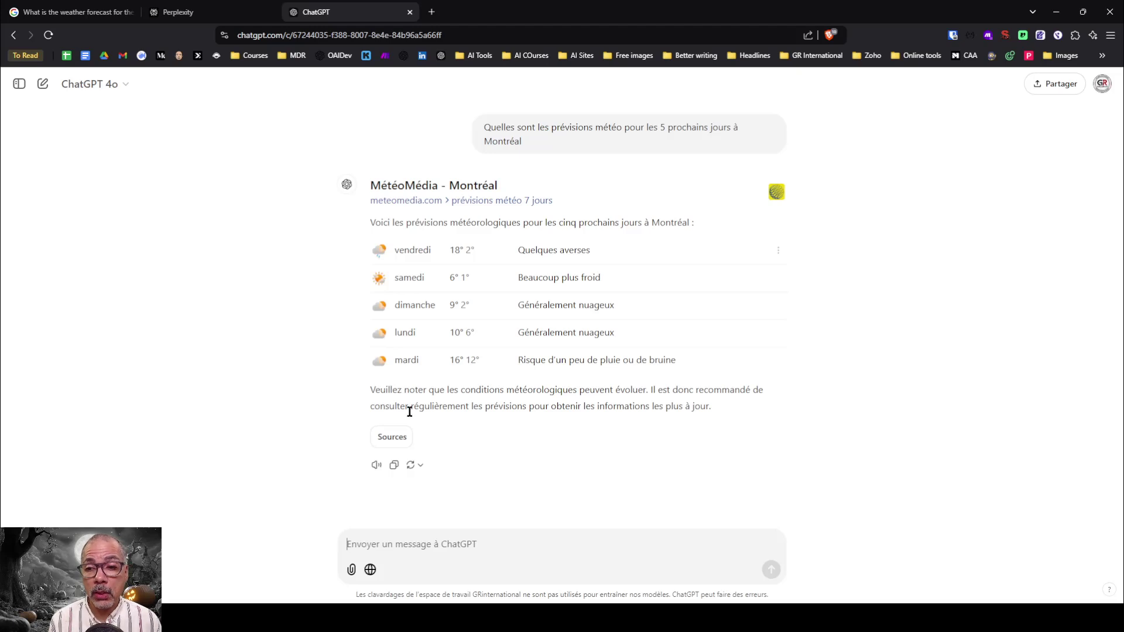
Step: Browse the sources of the forecast answer, view MétéoMédia's current Montréal weather page, and close that page
{"action": "left_click", "coordinate": [394, 439]}
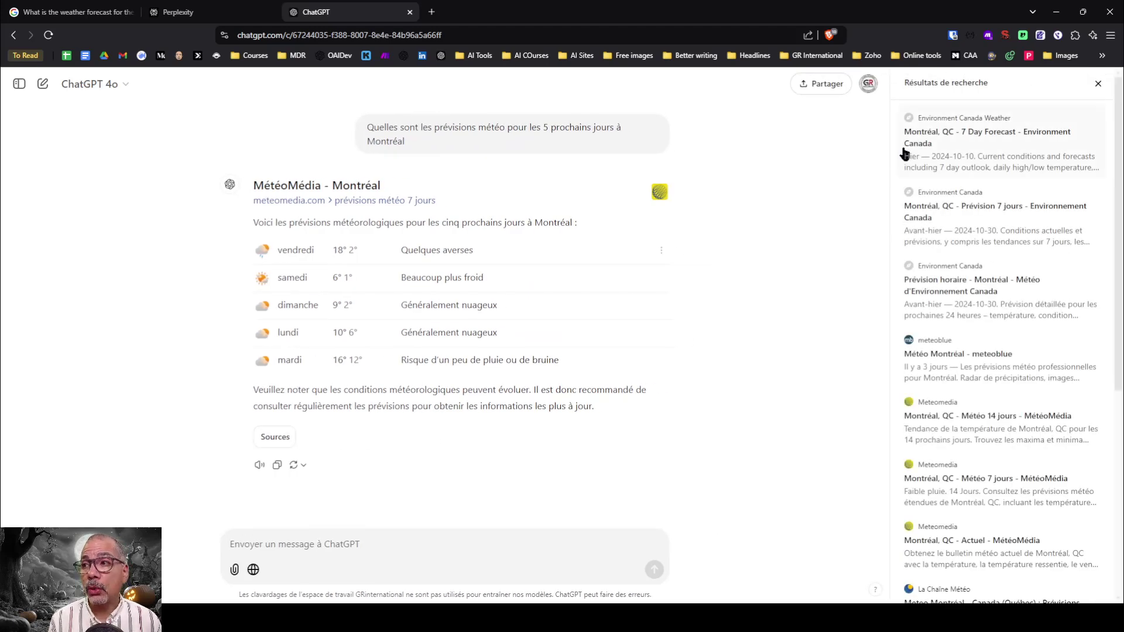
{"action": "scroll", "coordinate": [985, 128], "scroll_direction": "down", "scroll_amount": 6}
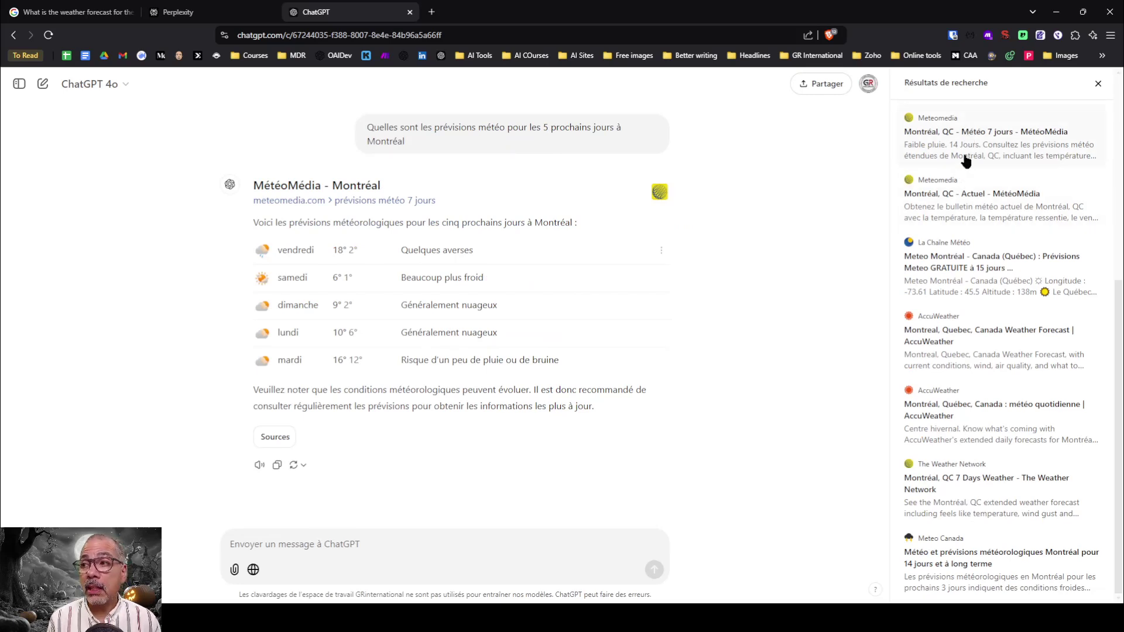
{"action": "scroll", "coordinate": [967, 144], "scroll_direction": "up", "scroll_amount": 3}
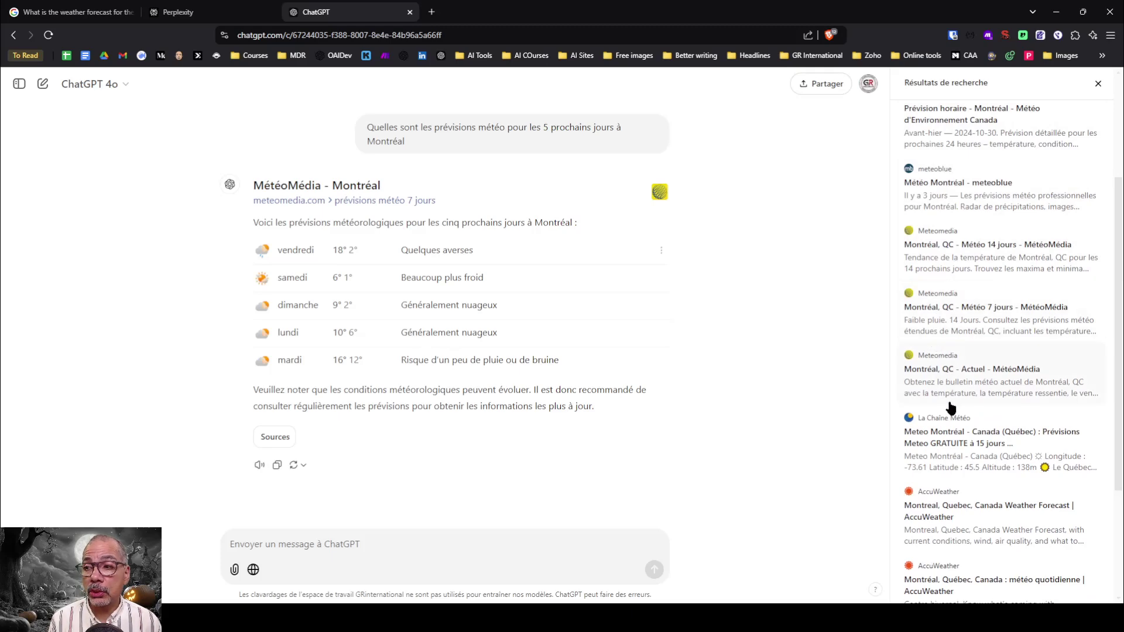
{"action": "left_click", "coordinate": [937, 361]}
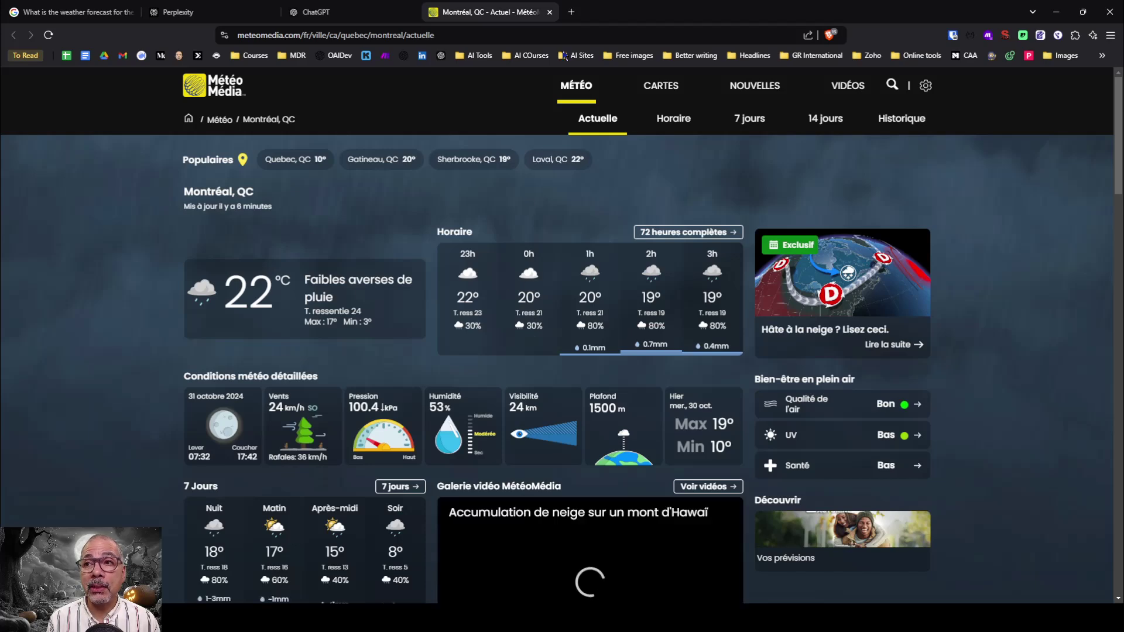
{"action": "left_click", "coordinate": [549, 12]}
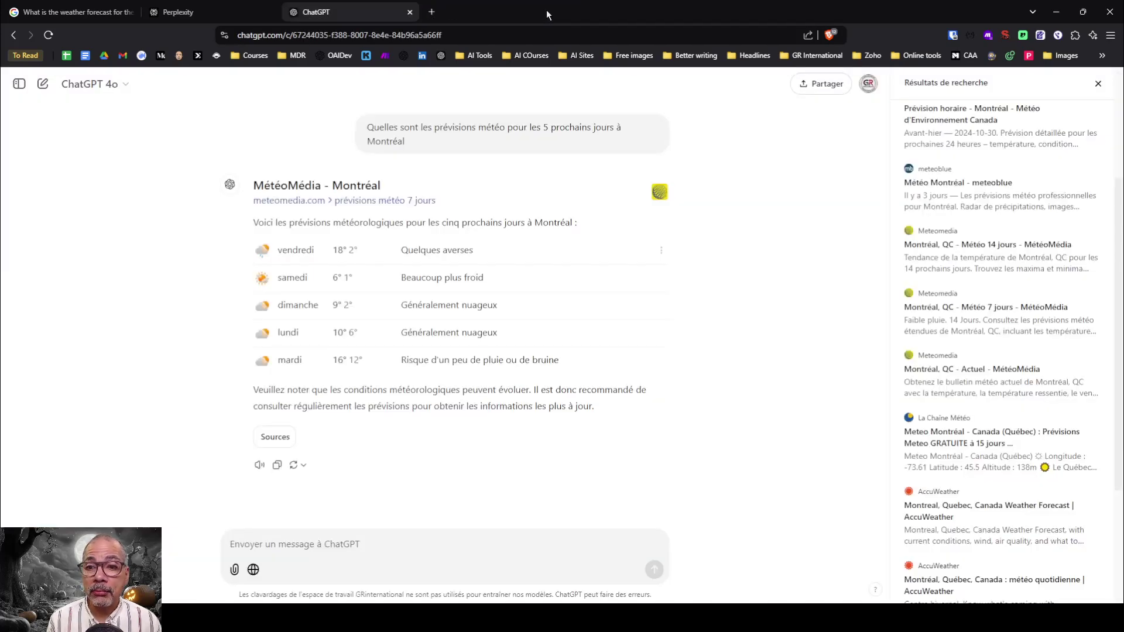
Step: Hide and reopen the answer's source list, then leave it closed
{"action": "left_click", "coordinate": [281, 438]}
{"action": "left_click", "coordinate": [388, 435]}
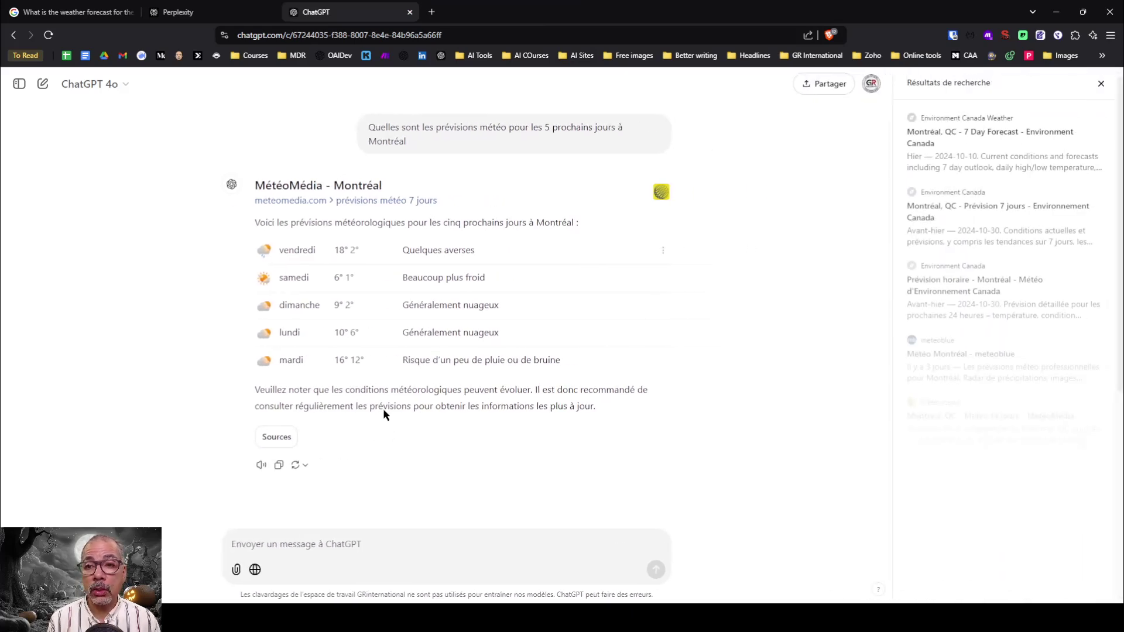
{"action": "left_click", "coordinate": [1098, 84]}
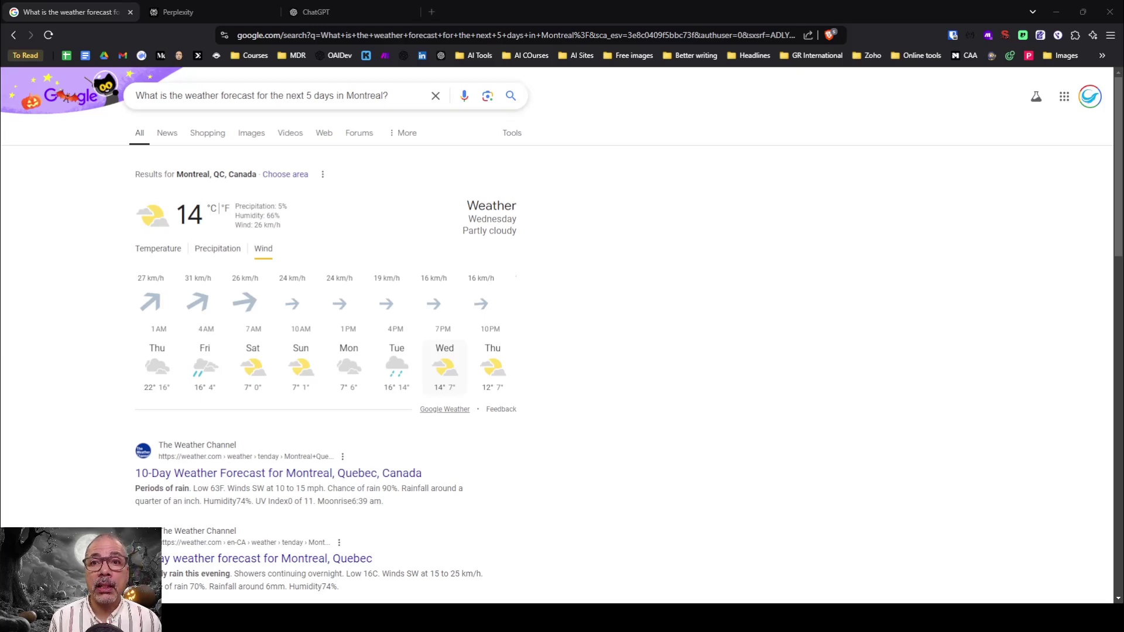
Step: Return to Google and replace the weather query with a search for "How to choose winter running shoes"
{"action": "triple_click", "coordinate": [220, 96]}
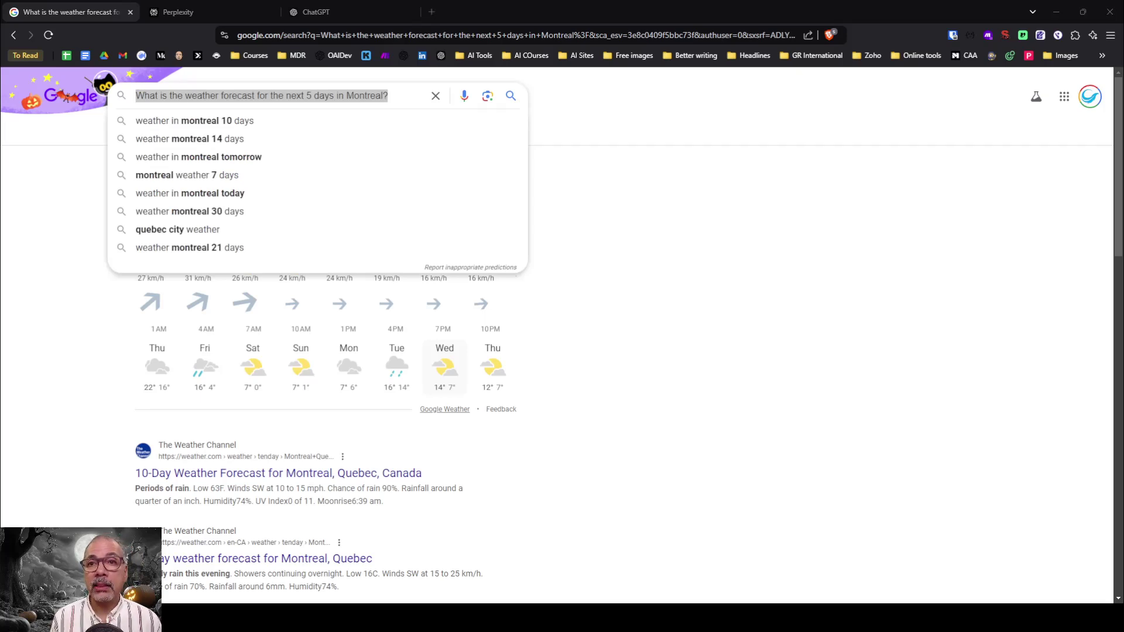
{"action": "triple_click", "coordinate": [301, 96]}
{"action": "type", "text": "How to choose winter running shoes"}
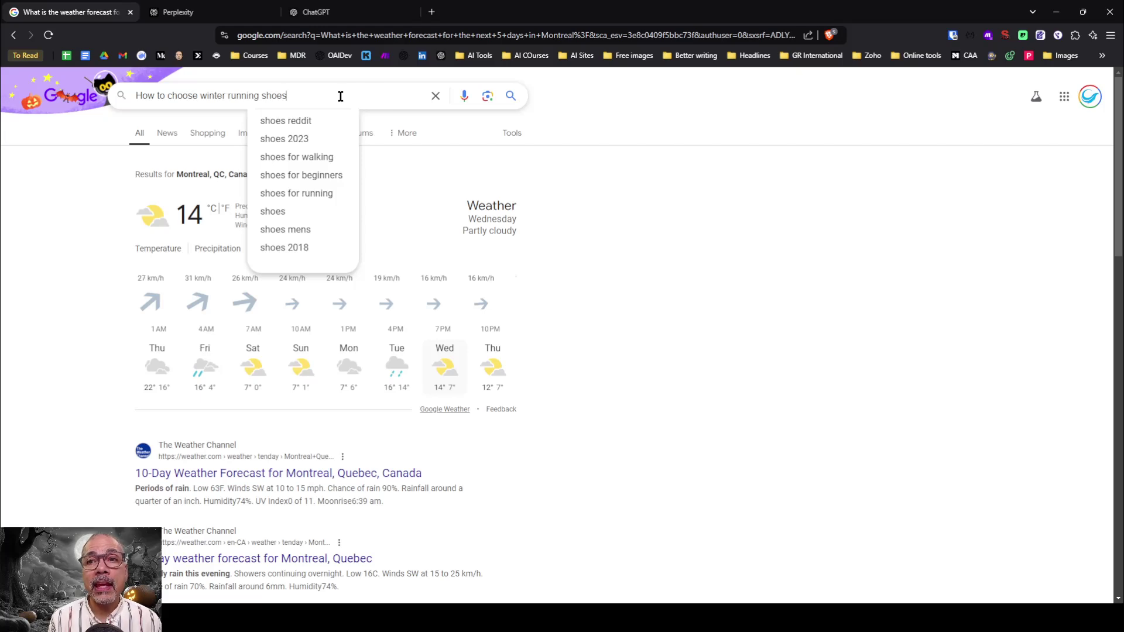
{"action": "left_click", "coordinate": [236, 95]}
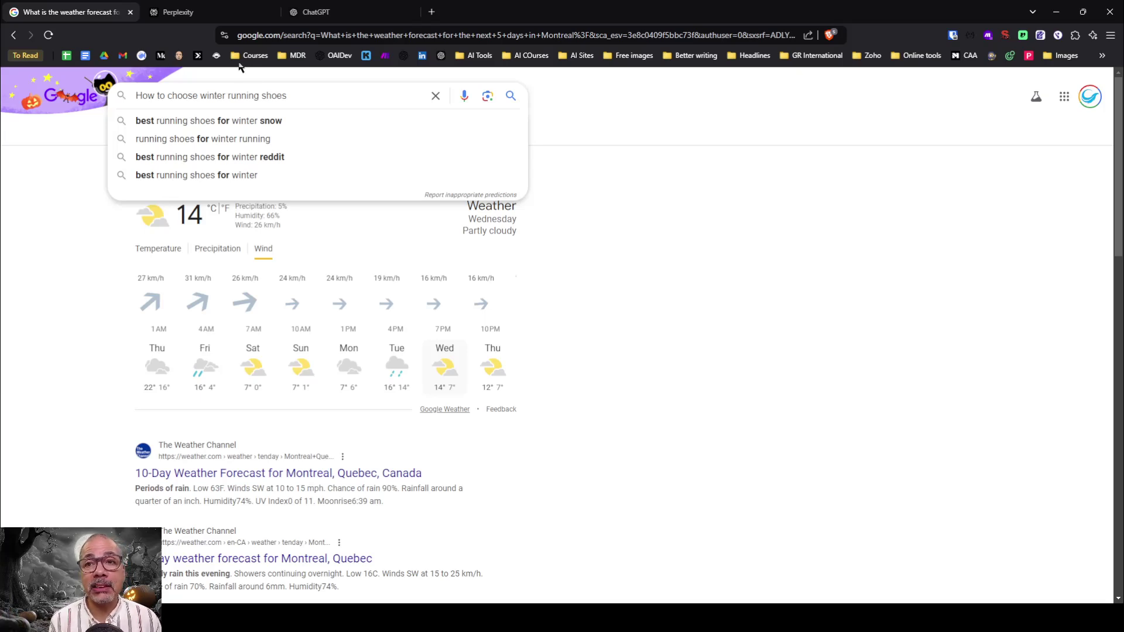
{"action": "left_click", "coordinate": [326, 95]}
{"action": "key", "text": "Return"}
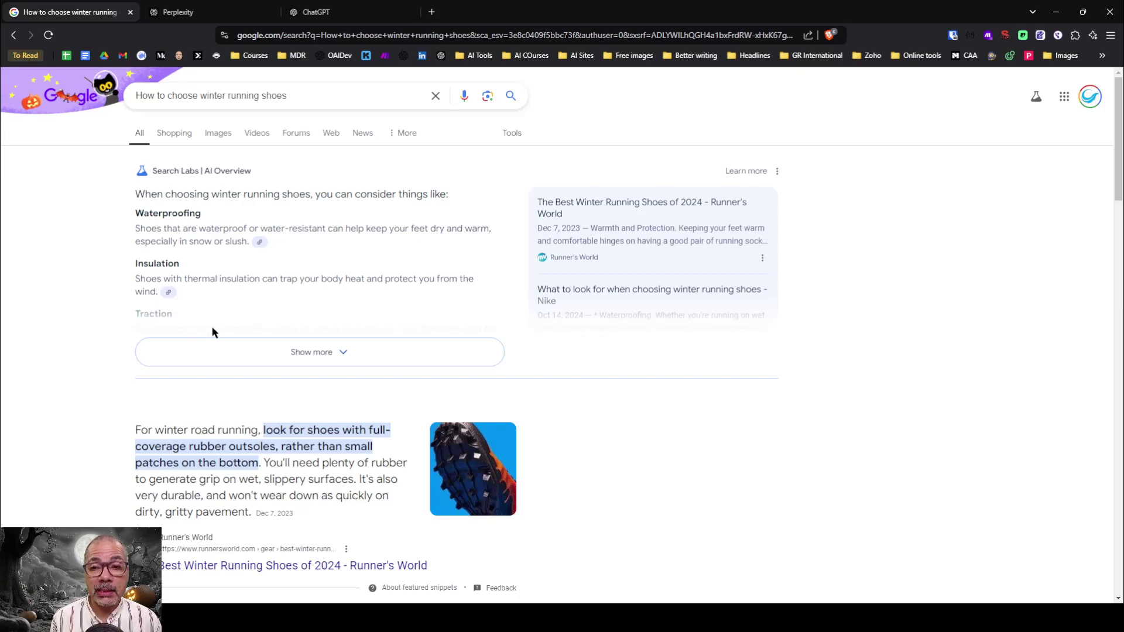
Step: Expand the AI Overview on winter running shoes, read its advice, and show the sources linked to the Waterproofing point
{"action": "left_click", "coordinate": [300, 361]}
{"action": "scroll", "coordinate": [218, 251], "scroll_direction": "down", "scroll_amount": 2}
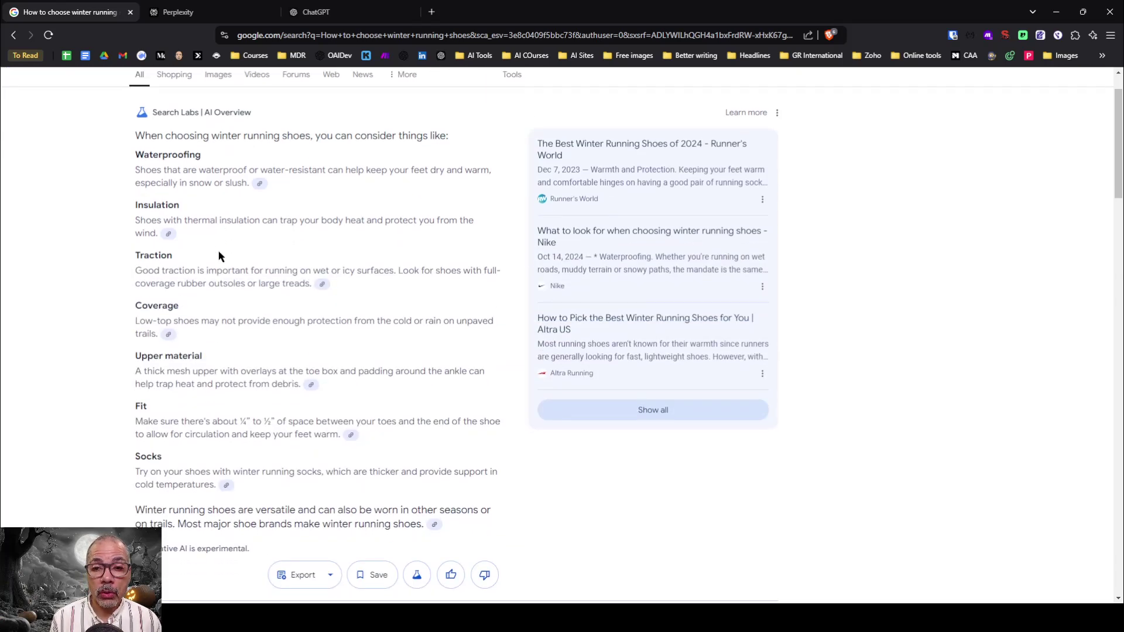
{"action": "scroll", "coordinate": [218, 250], "scroll_direction": "up", "scroll_amount": 2}
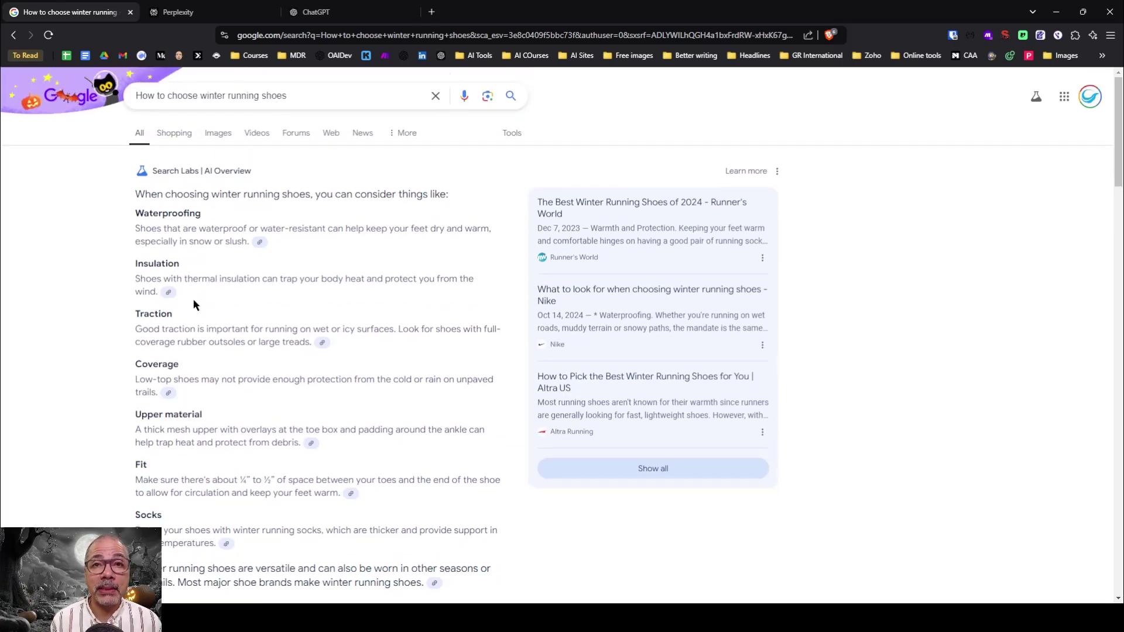
{"action": "left_click", "coordinate": [260, 243]}
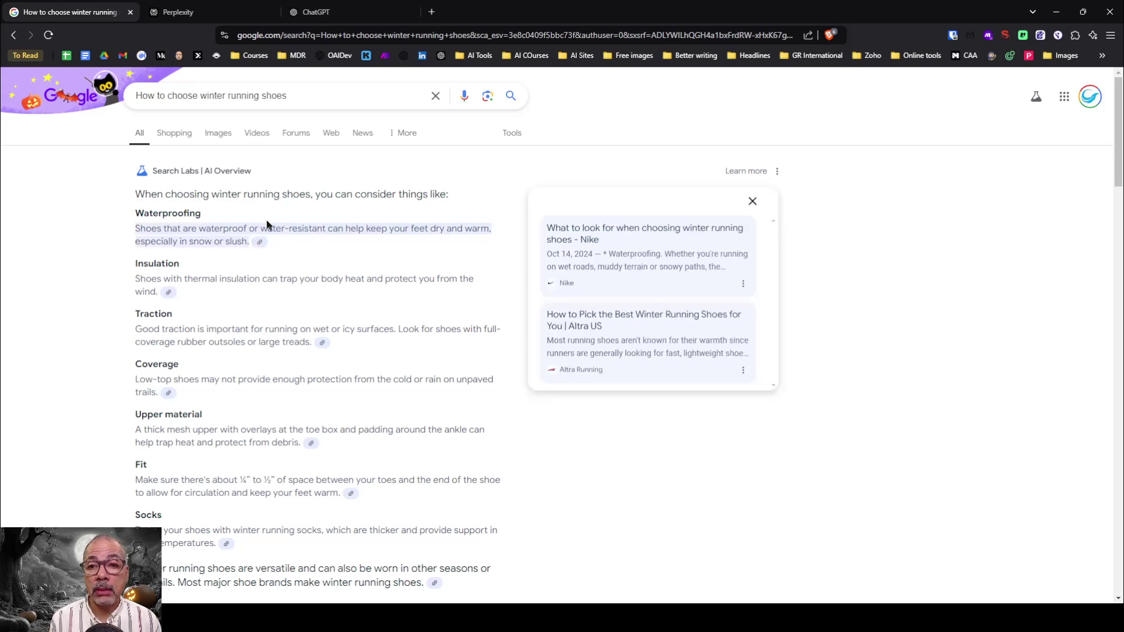
Step: Show the sources linked to the Insulation, Traction, Coverage, Upper material and Fit points of the AI Overview in turn
{"action": "left_click", "coordinate": [170, 293]}
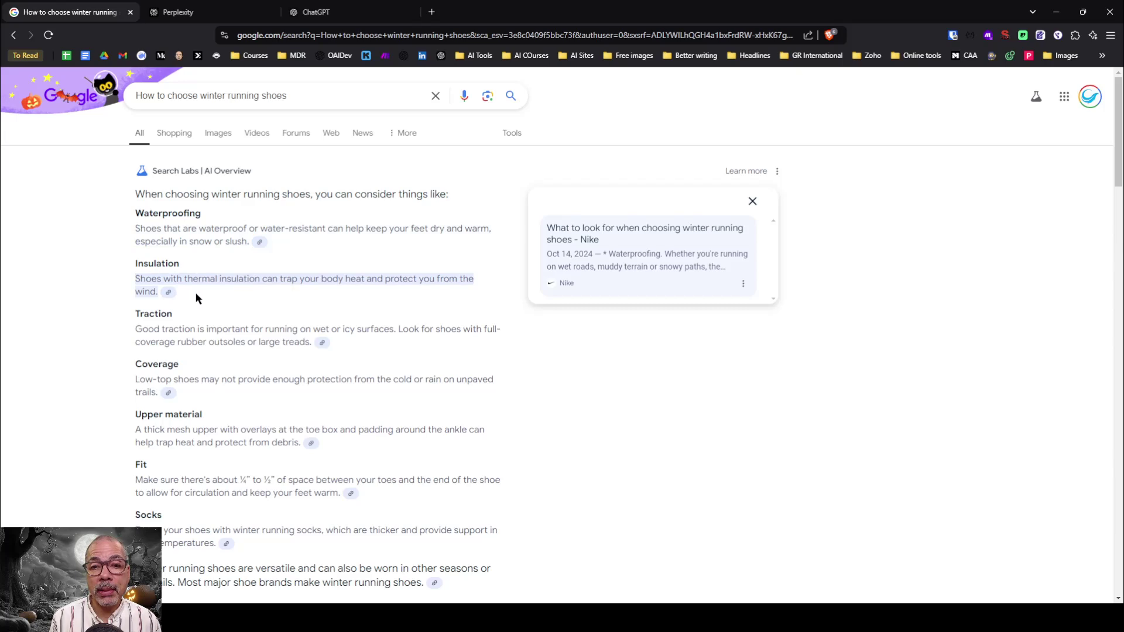
{"action": "left_click", "coordinate": [170, 295]}
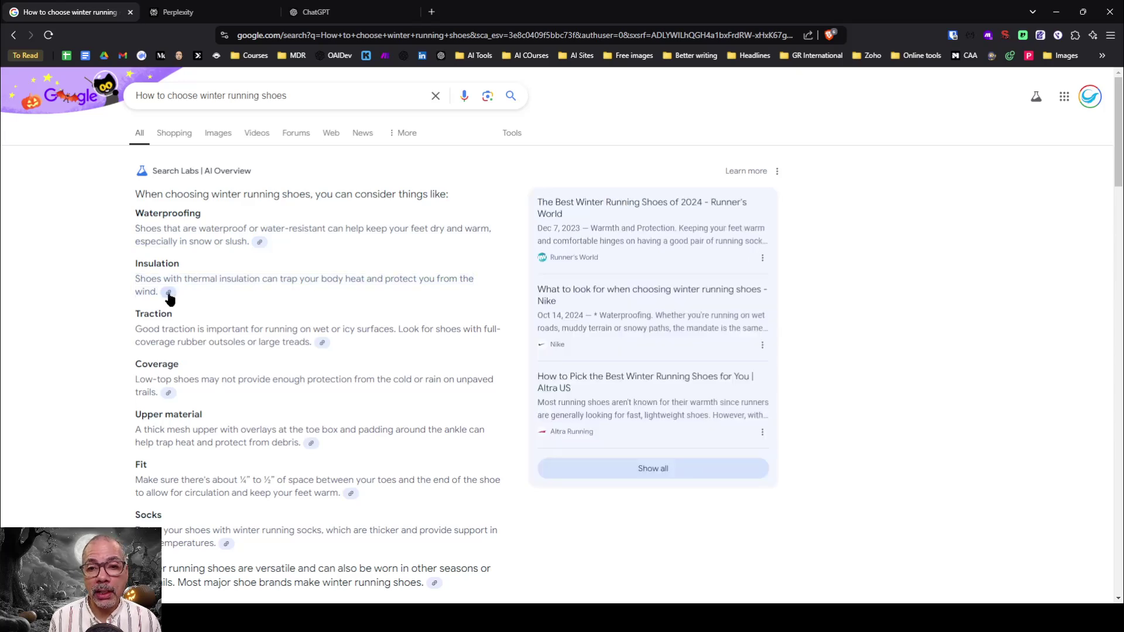
{"action": "left_click", "coordinate": [323, 343]}
{"action": "scroll", "coordinate": [275, 355], "scroll_direction": "down", "scroll_amount": 1}
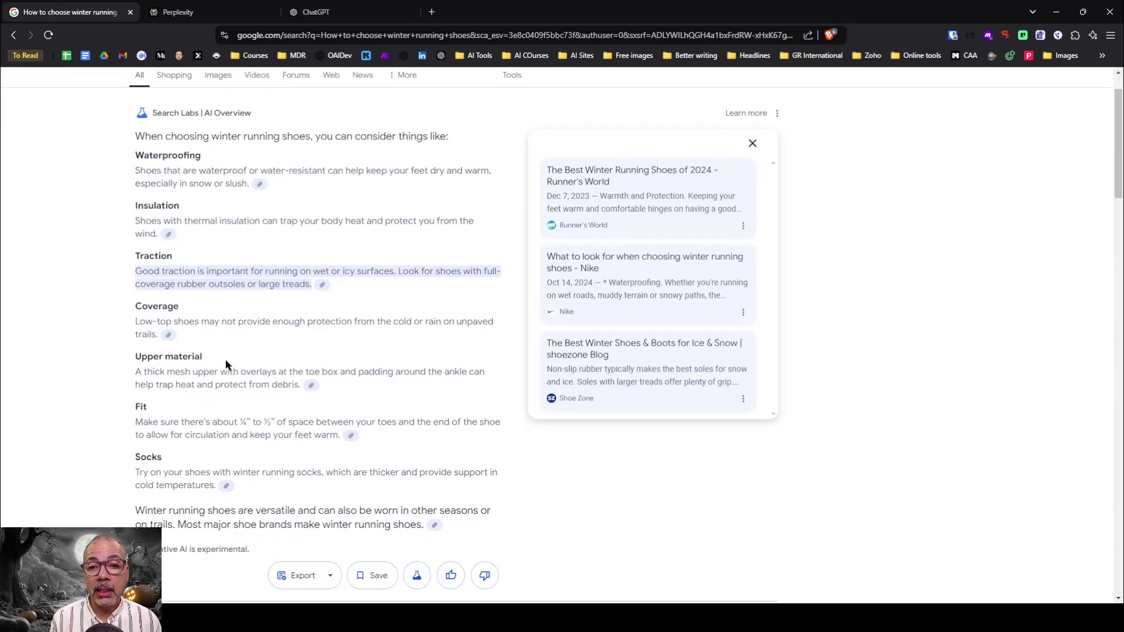
{"action": "left_click", "coordinate": [168, 334]}
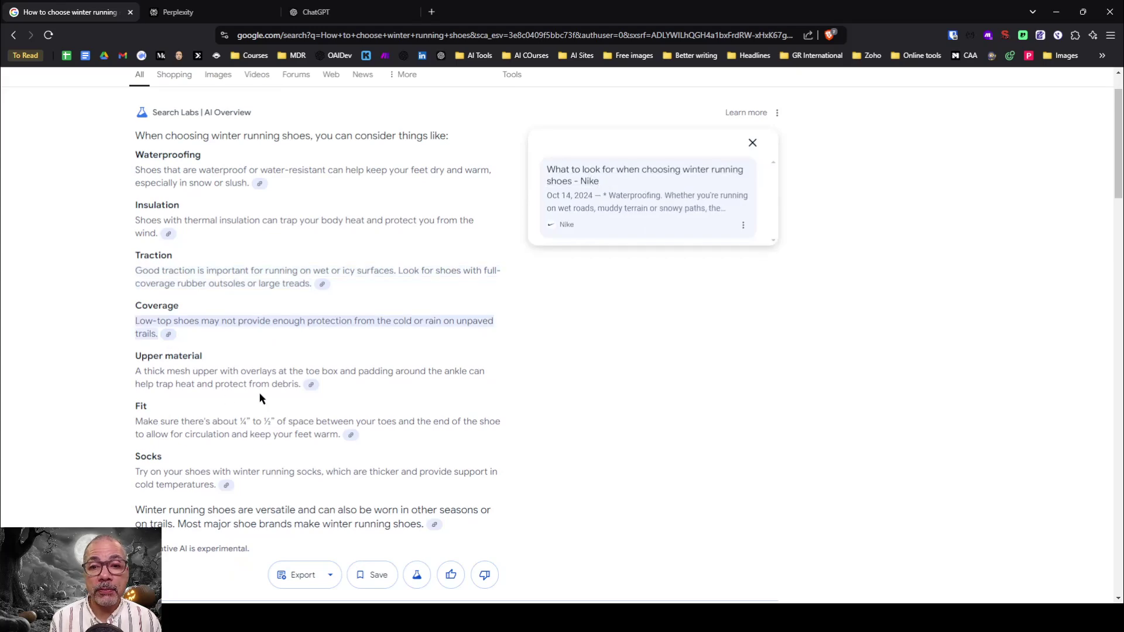
{"action": "left_click", "coordinate": [310, 385]}
{"action": "left_click", "coordinate": [350, 435]}
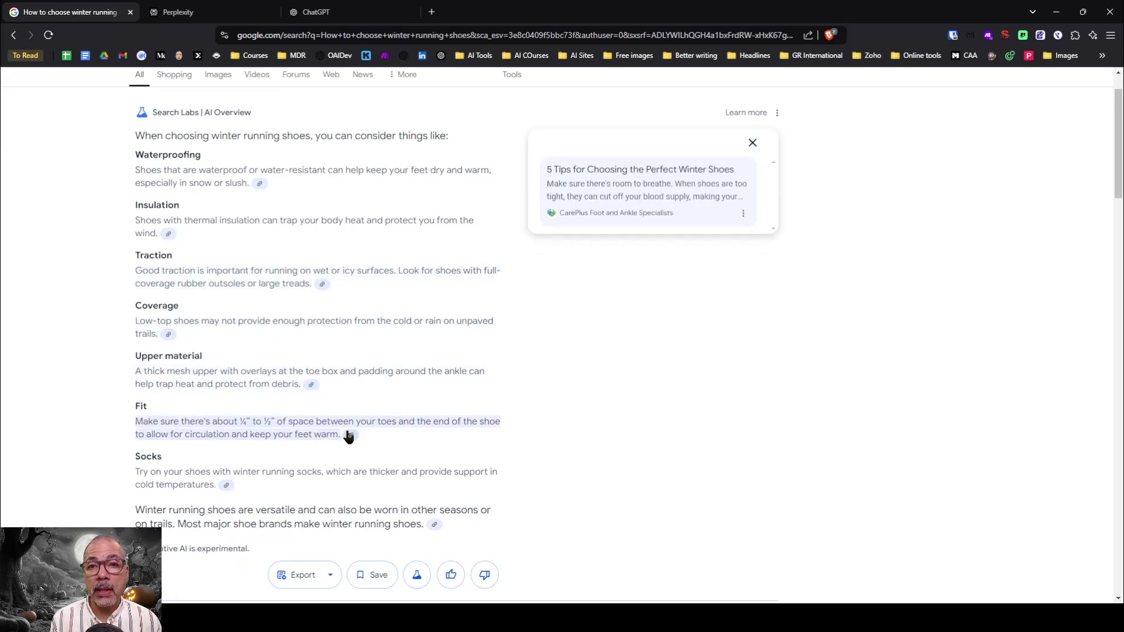
Step: Look through the featured snippet, related questions, web results, videos and forum discussions below the AI Overview, and return to the overview
{"action": "scroll", "coordinate": [353, 259], "scroll_direction": "down", "scroll_amount": 7}
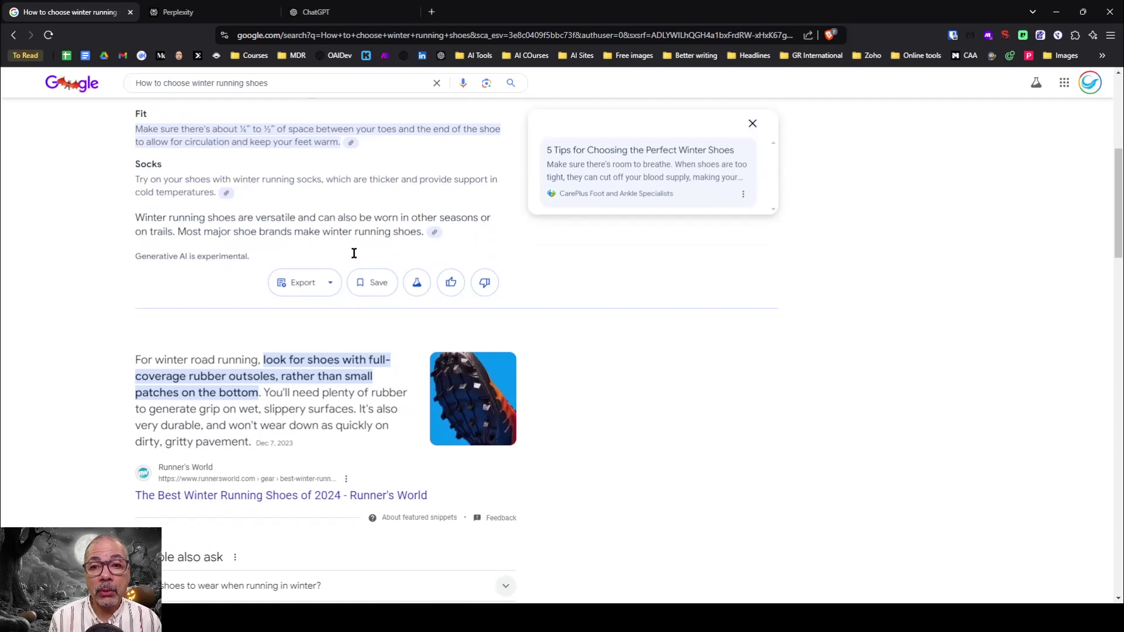
{"action": "scroll", "coordinate": [225, 234], "scroll_direction": "down", "scroll_amount": 1}
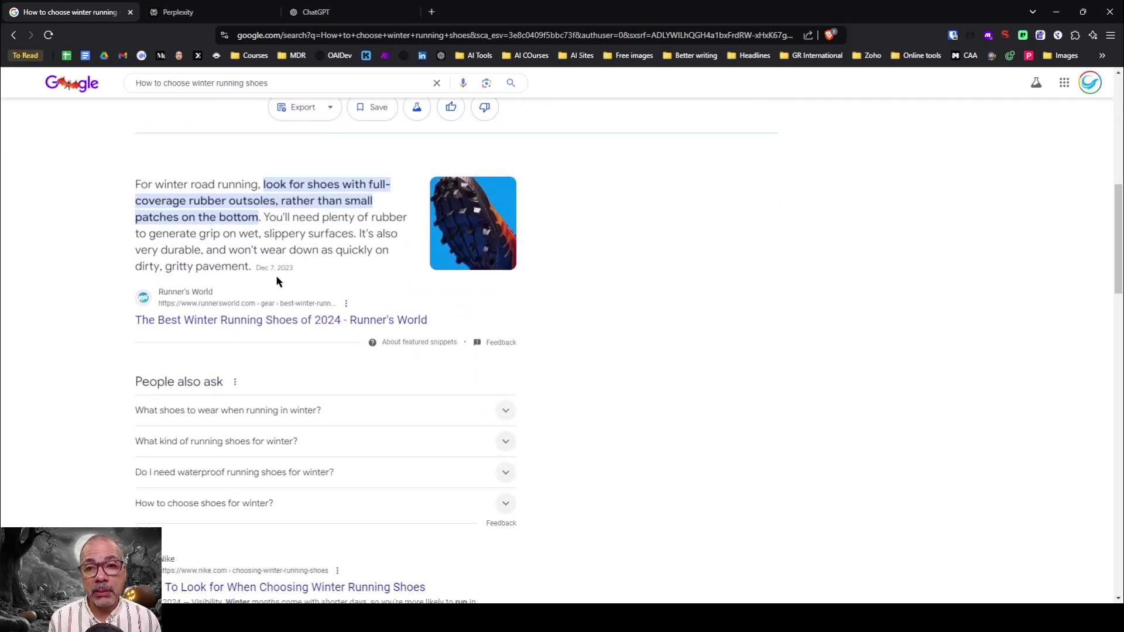
{"action": "scroll", "coordinate": [272, 260], "scroll_direction": "down", "scroll_amount": 2}
{"action": "scroll", "coordinate": [237, 310], "scroll_direction": "down", "scroll_amount": 4}
{"action": "scroll", "coordinate": [244, 297], "scroll_direction": "down", "scroll_amount": 9}
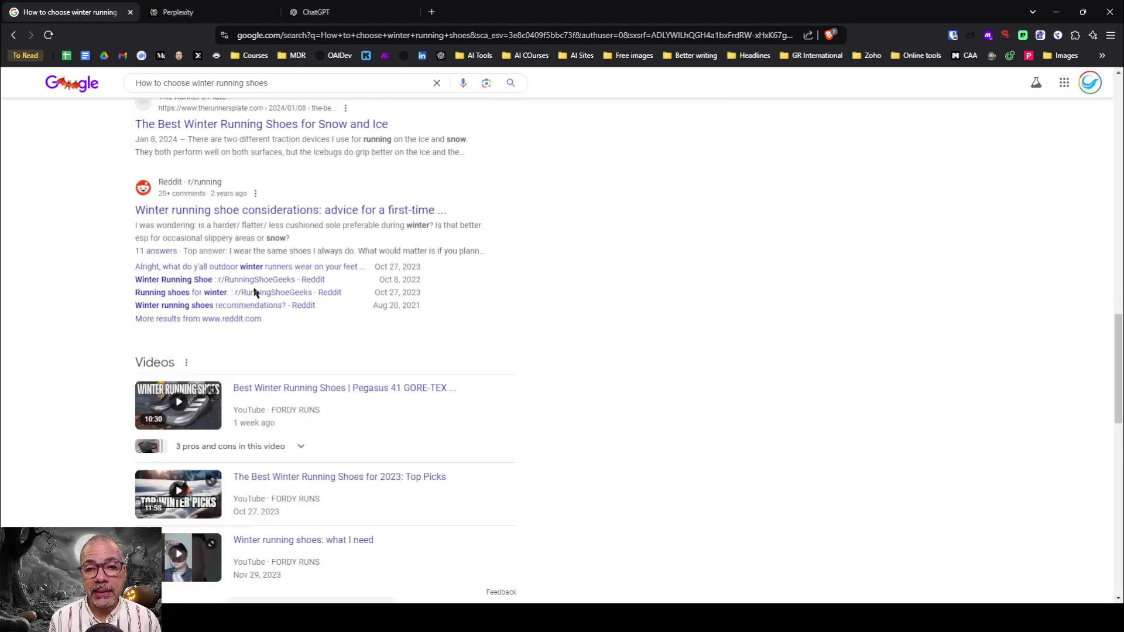
{"action": "scroll", "coordinate": [261, 287], "scroll_direction": "down", "scroll_amount": 15}
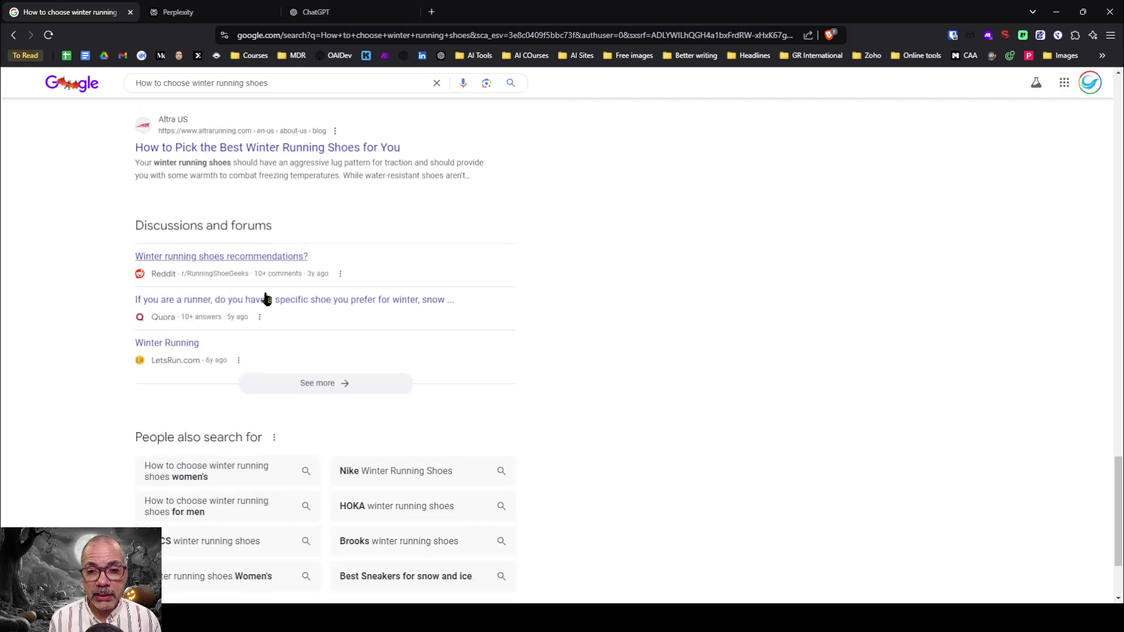
{"action": "scroll", "coordinate": [266, 295], "scroll_direction": "up", "scroll_amount": 20}
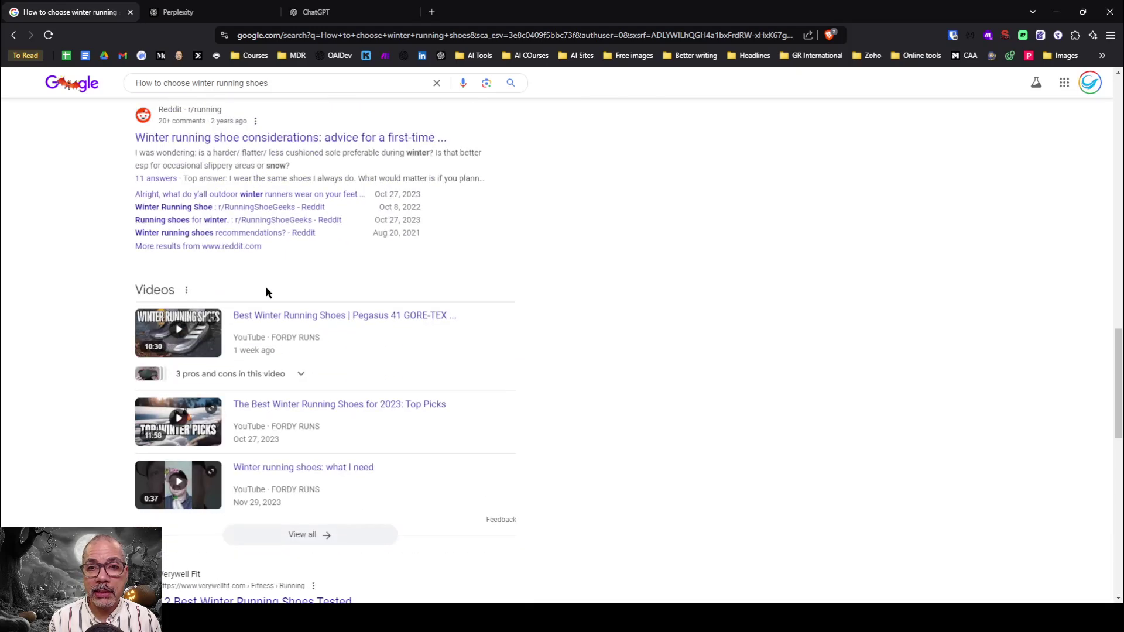
{"action": "scroll", "coordinate": [266, 293], "scroll_direction": "up", "scroll_amount": 8}
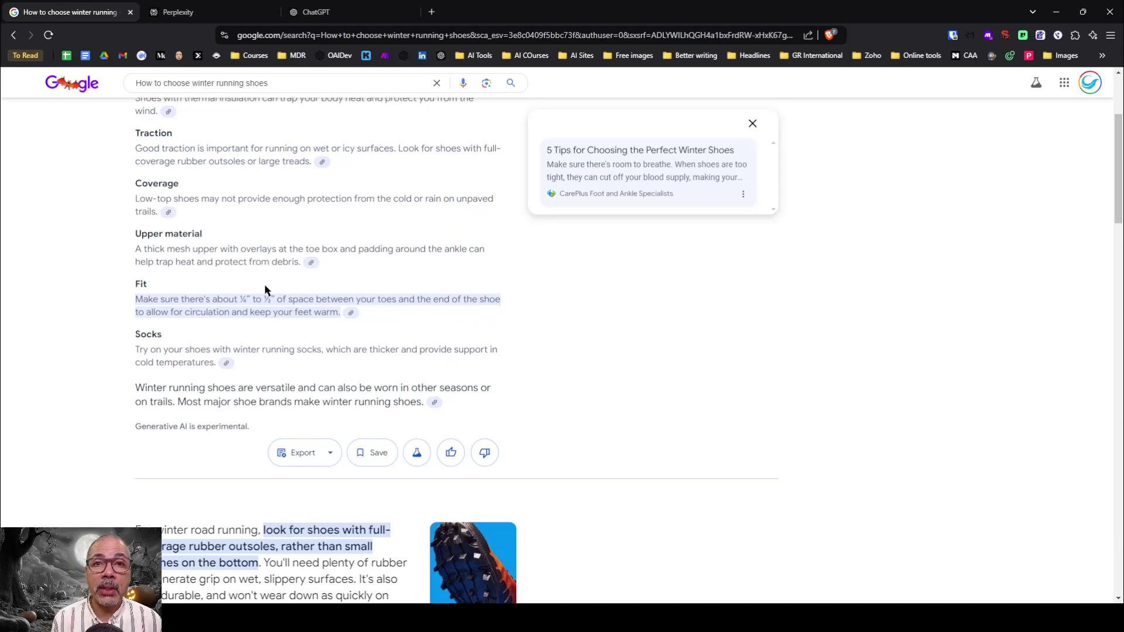
{"action": "scroll", "coordinate": [267, 290], "scroll_direction": "up", "scroll_amount": 3}
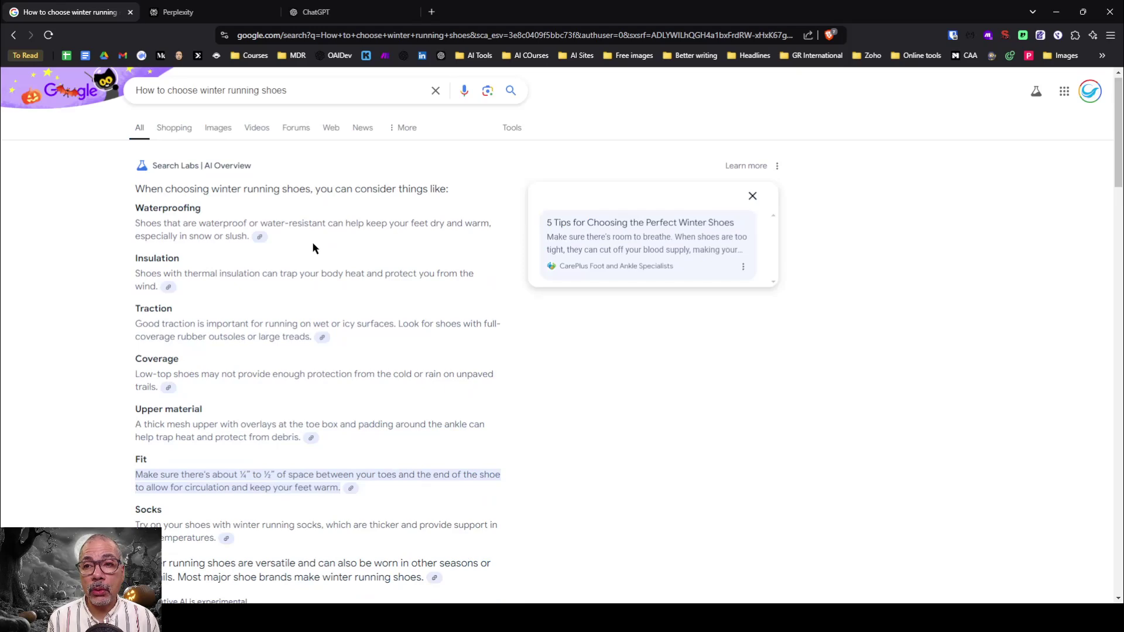
{"action": "scroll", "coordinate": [414, 268], "scroll_direction": "down", "scroll_amount": 3}
{"action": "scroll", "coordinate": [414, 269], "scroll_direction": "down", "scroll_amount": 7}
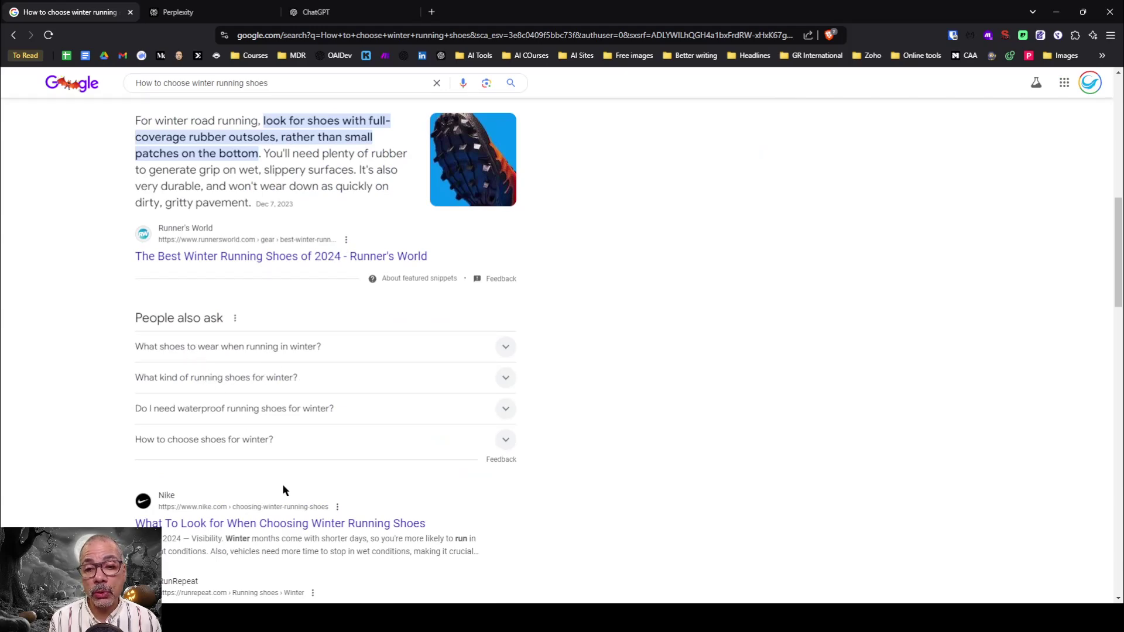
{"action": "scroll", "coordinate": [286, 462], "scroll_direction": "up", "scroll_amount": 12}
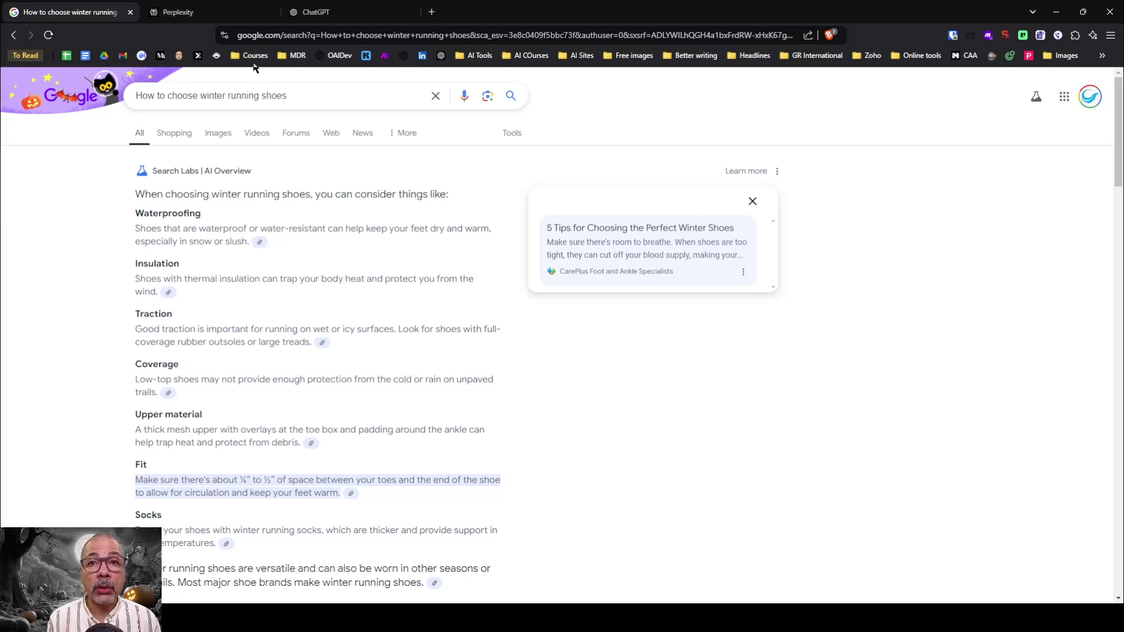
Step: Switch to Perplexity and ask "Comment choisir des souliers de courses d'hiver" in a new thread, without list dashes
{"action": "left_click", "coordinate": [223, 15]}
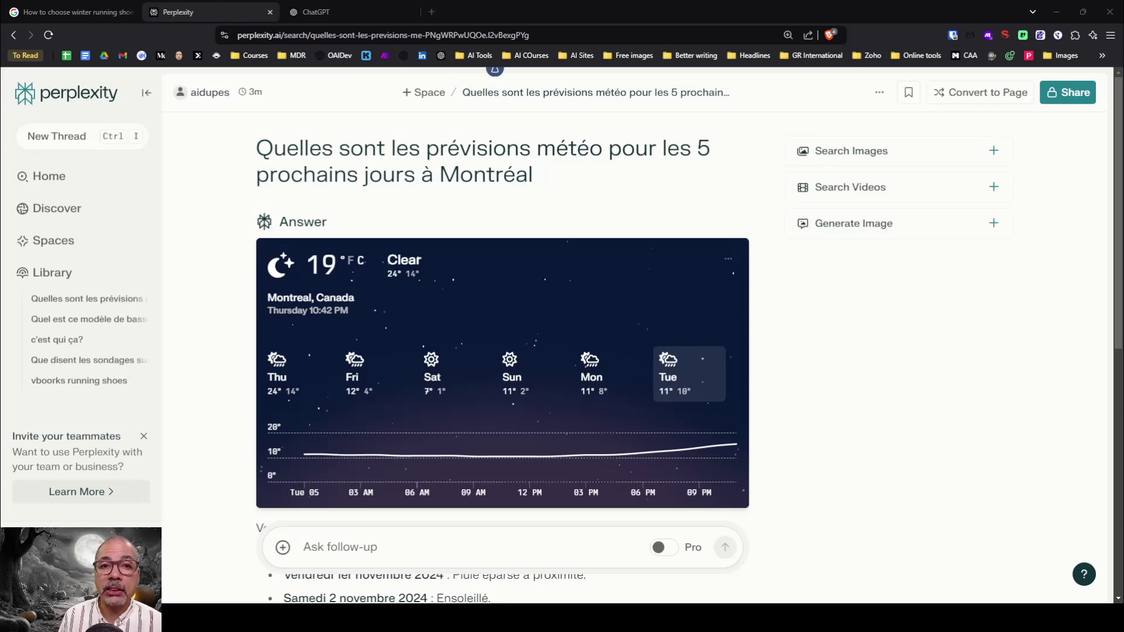
{"action": "left_click", "coordinate": [76, 136]}
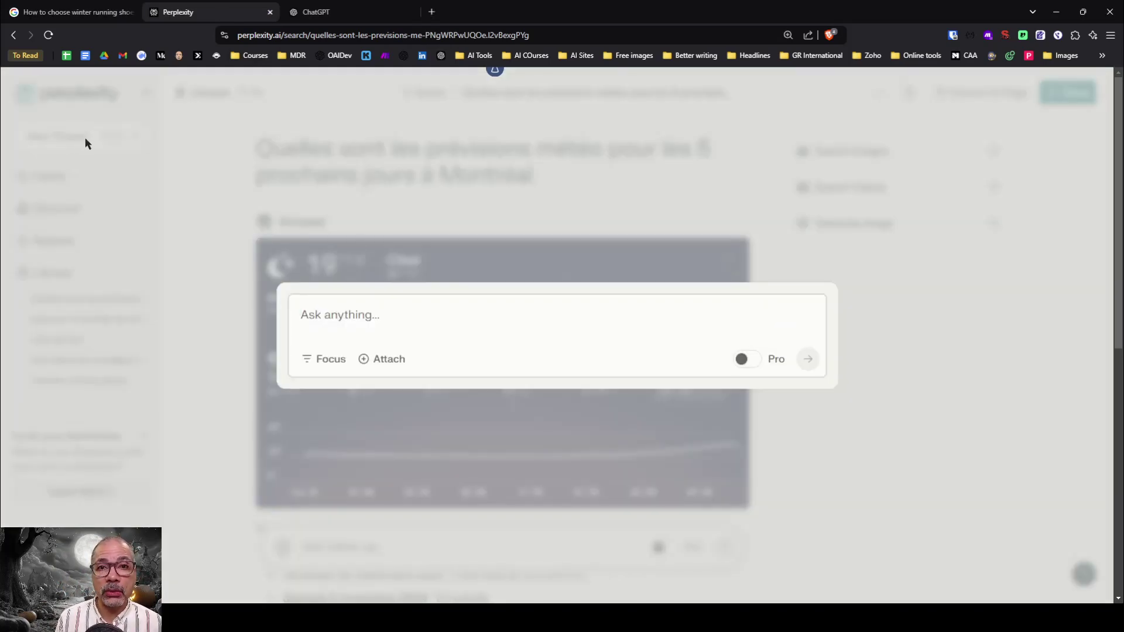
{"action": "type", "text": "- Comment choisir des souliers de courses d'hiver -"}
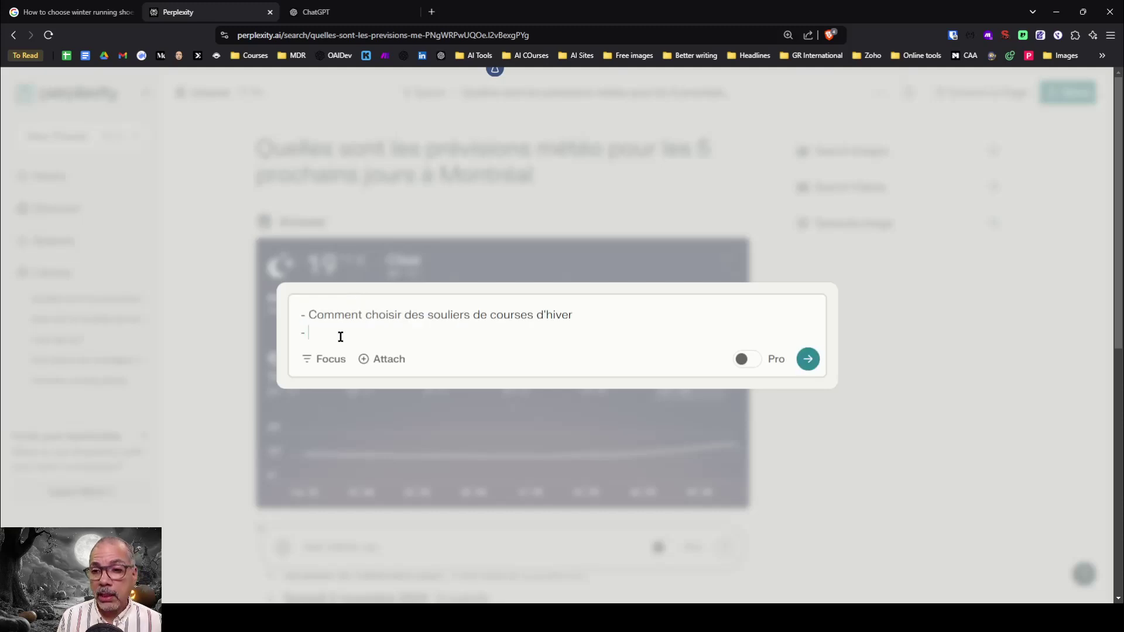
{"action": "key", "text": "BackSpace"}
{"action": "key", "text": "BackSpace"}
{"action": "key", "text": "Up"}
{"action": "key", "text": "Home"}
{"action": "key", "text": "Delete"}
{"action": "key", "text": "Delete"}
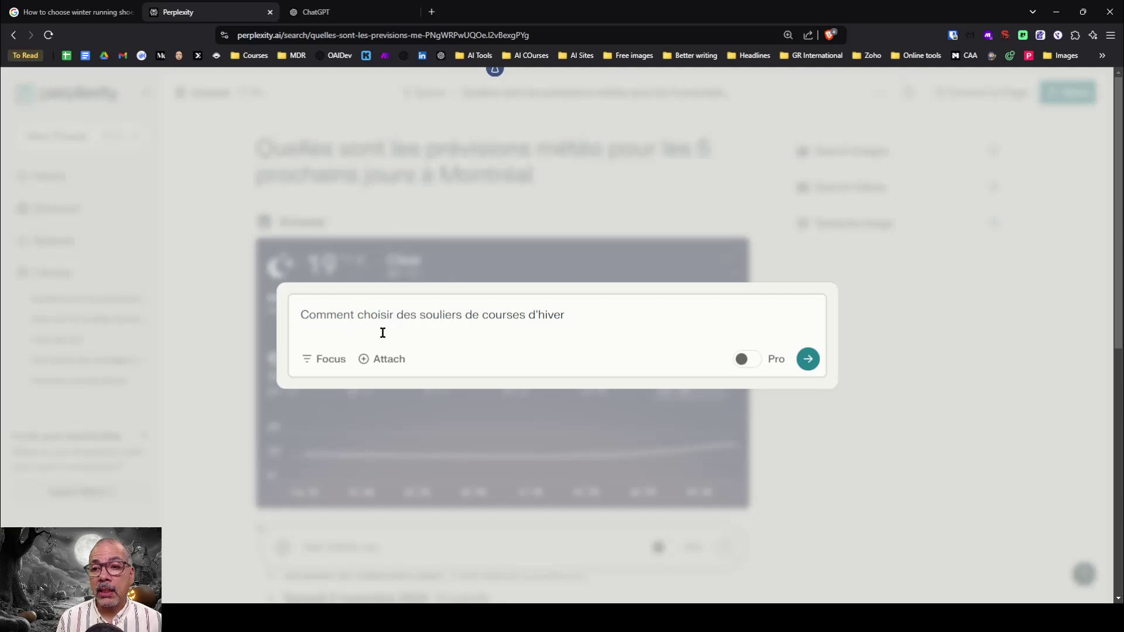
{"action": "key", "text": "Return"}
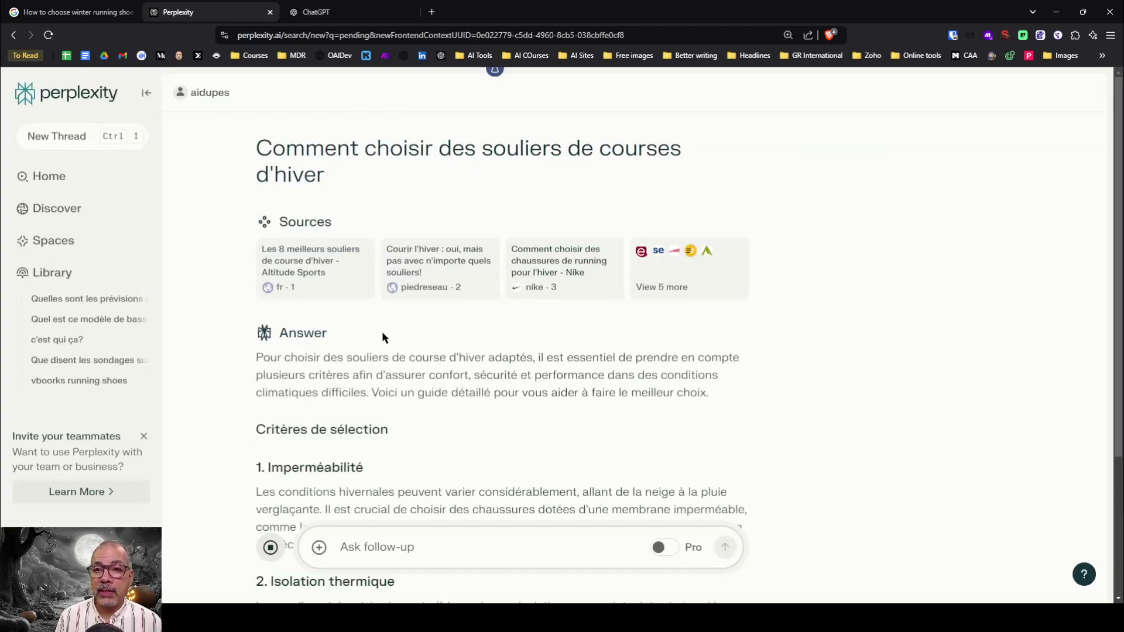
Step: Read the answer's selection criteria for winter running shoes with their numbered citations, and return to its sources
{"action": "scroll", "coordinate": [405, 312], "scroll_direction": "down", "scroll_amount": 2}
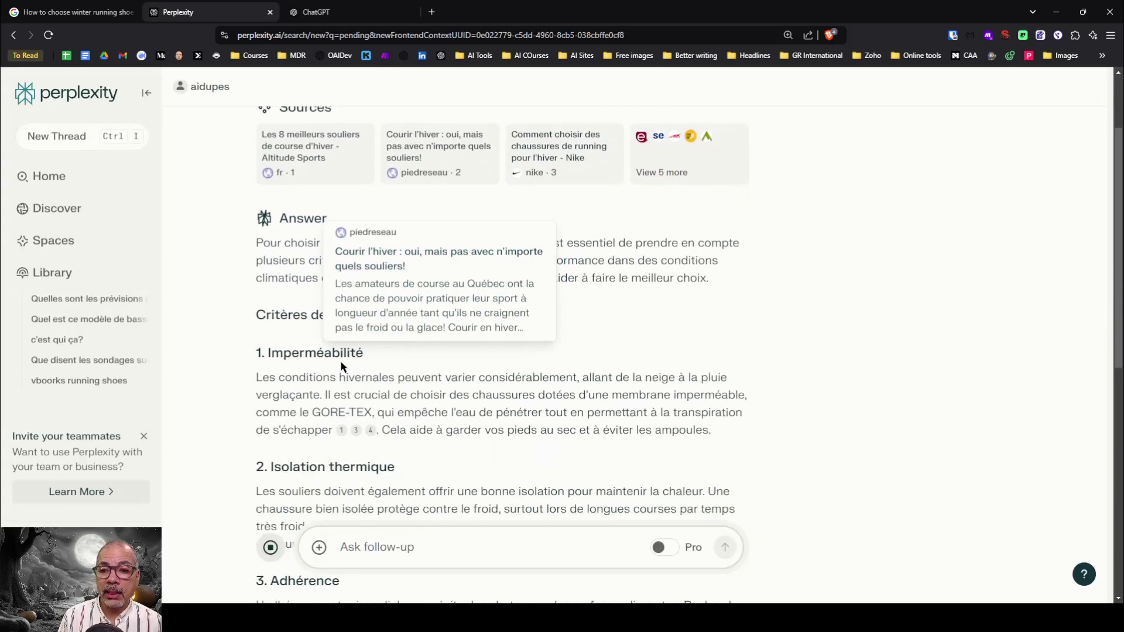
{"action": "scroll", "coordinate": [280, 351], "scroll_direction": "down", "scroll_amount": 1}
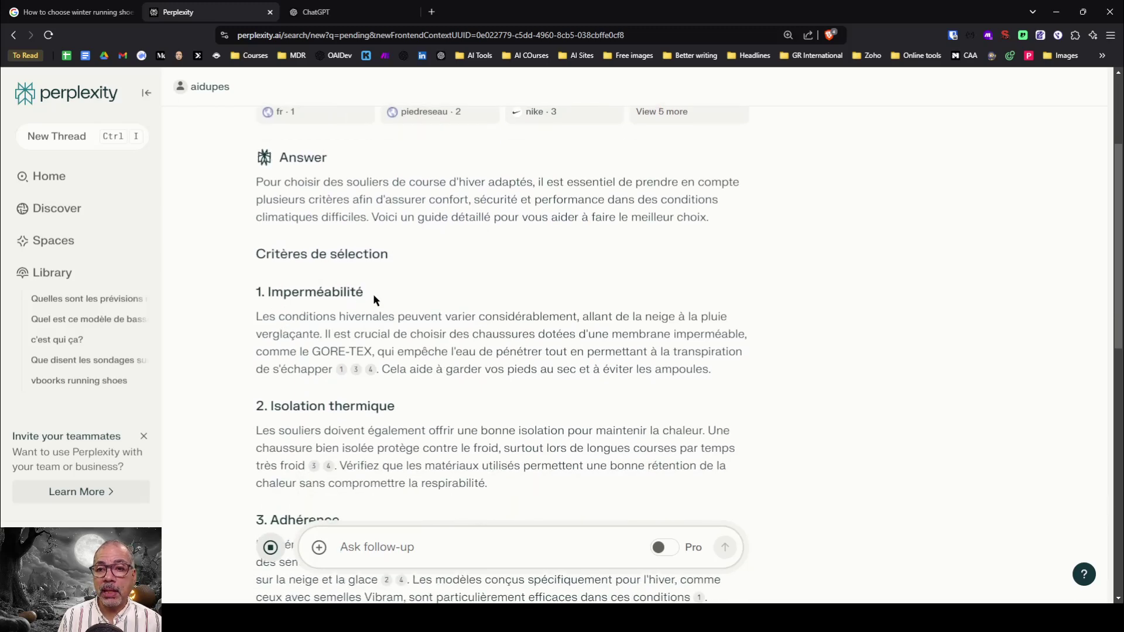
{"action": "scroll", "coordinate": [374, 296], "scroll_direction": "down", "scroll_amount": 2}
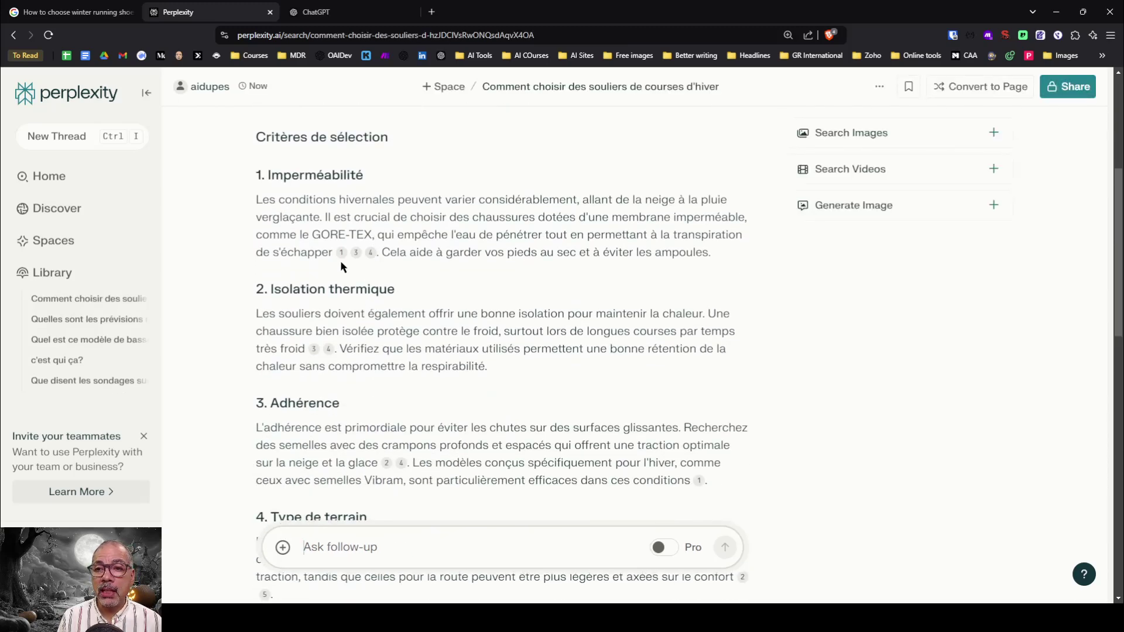
{"action": "mouse_move", "coordinate": [343, 257]}
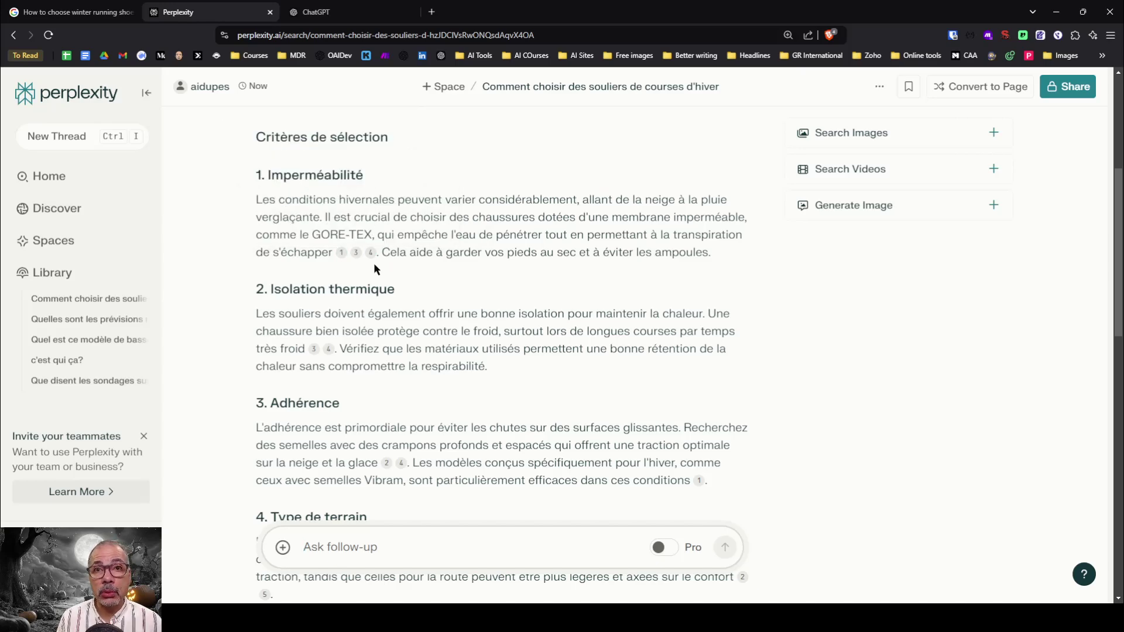
{"action": "scroll", "coordinate": [379, 270], "scroll_direction": "down", "scroll_amount": 2}
{"action": "scroll", "coordinate": [386, 275], "scroll_direction": "up", "scroll_amount": 7}
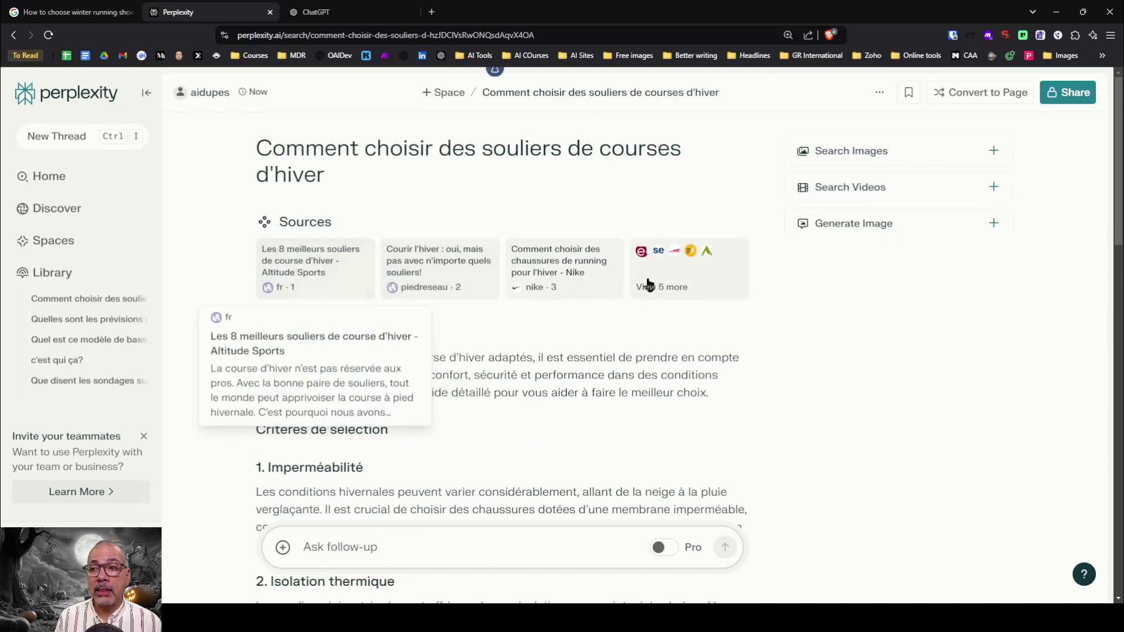
Step: Review the answer's full source list and remove the Le Coureur and SAIL Blogue sources
{"action": "left_click", "coordinate": [655, 273]}
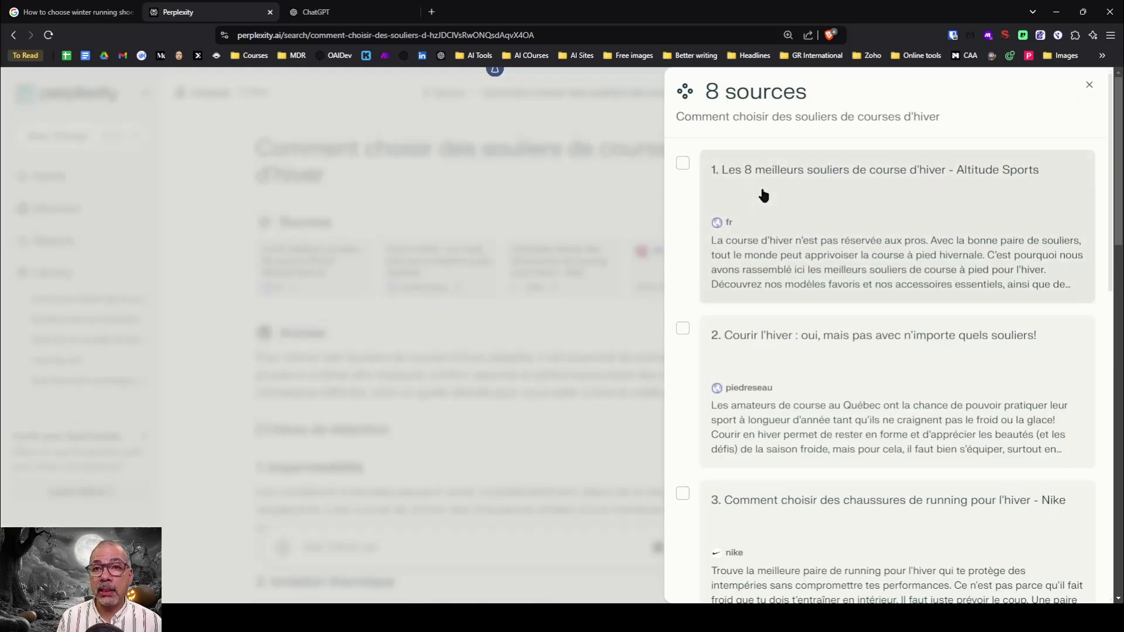
{"action": "scroll", "coordinate": [763, 195], "scroll_direction": "down", "scroll_amount": 6}
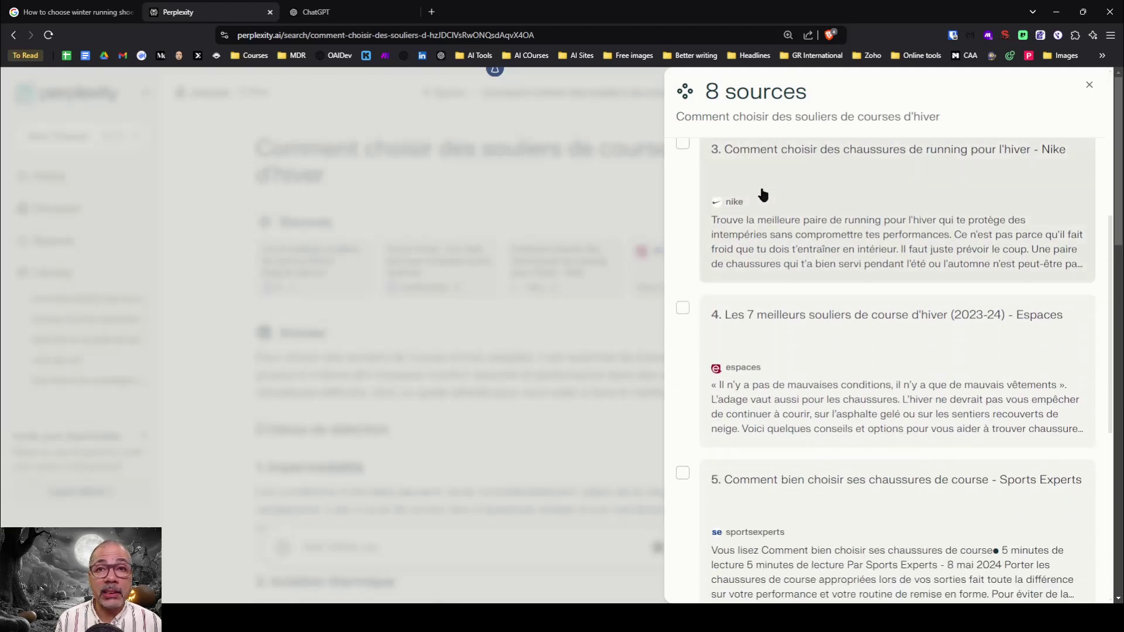
{"action": "scroll", "coordinate": [766, 196], "scroll_direction": "down", "scroll_amount": 2}
{"action": "scroll", "coordinate": [702, 387], "scroll_direction": "down", "scroll_amount": 3}
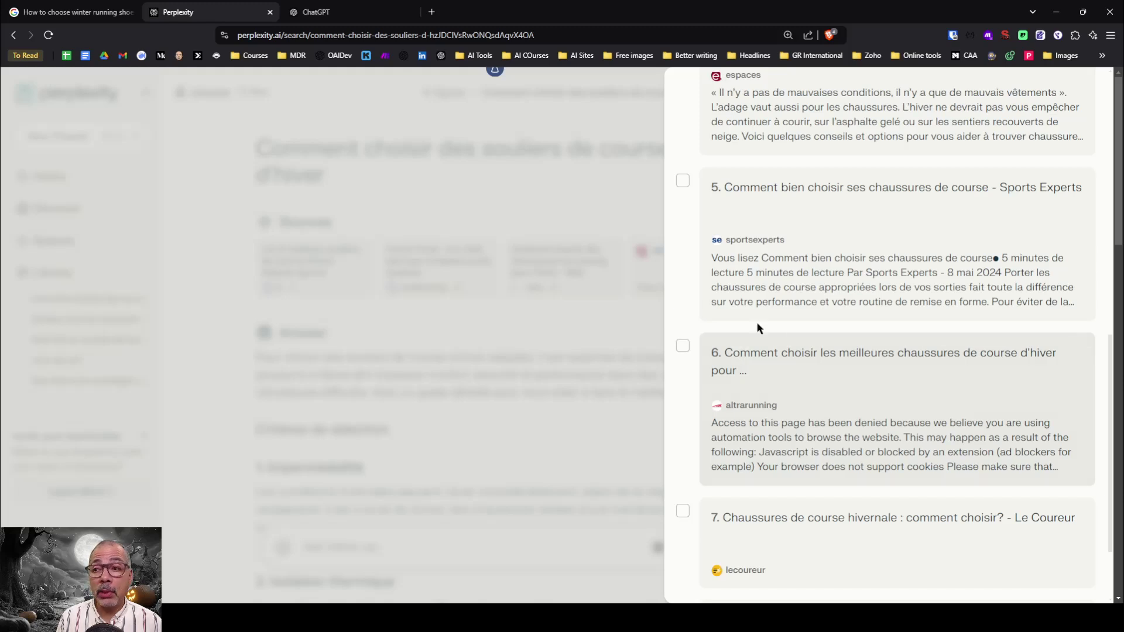
{"action": "scroll", "coordinate": [761, 325], "scroll_direction": "down", "scroll_amount": 2}
{"action": "left_click", "coordinate": [681, 405]}
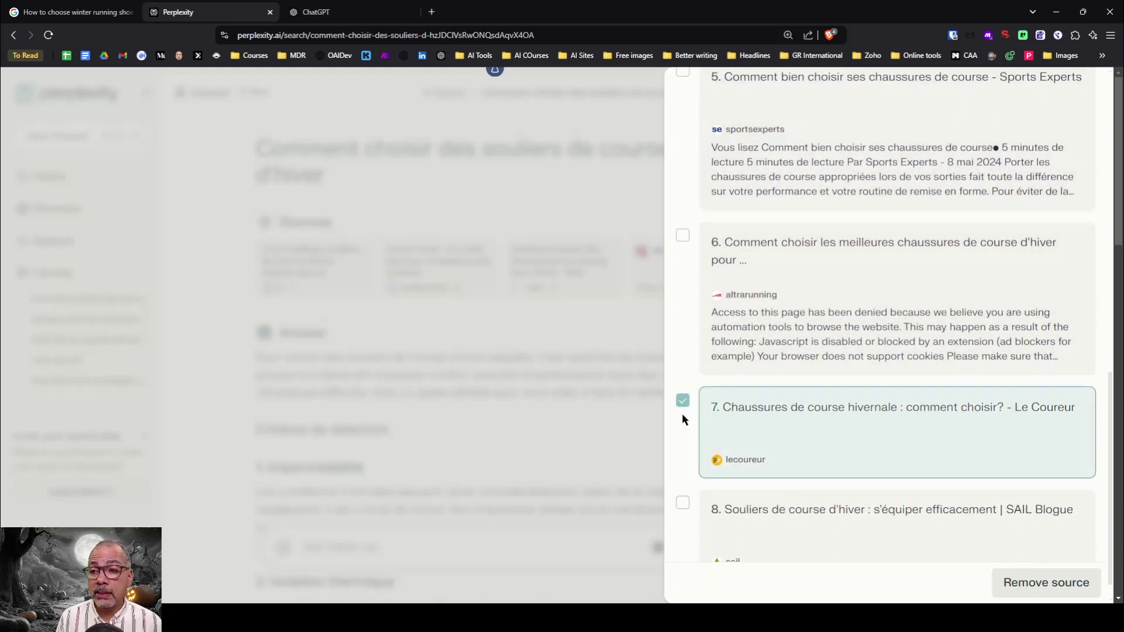
{"action": "left_click", "coordinate": [682, 502]}
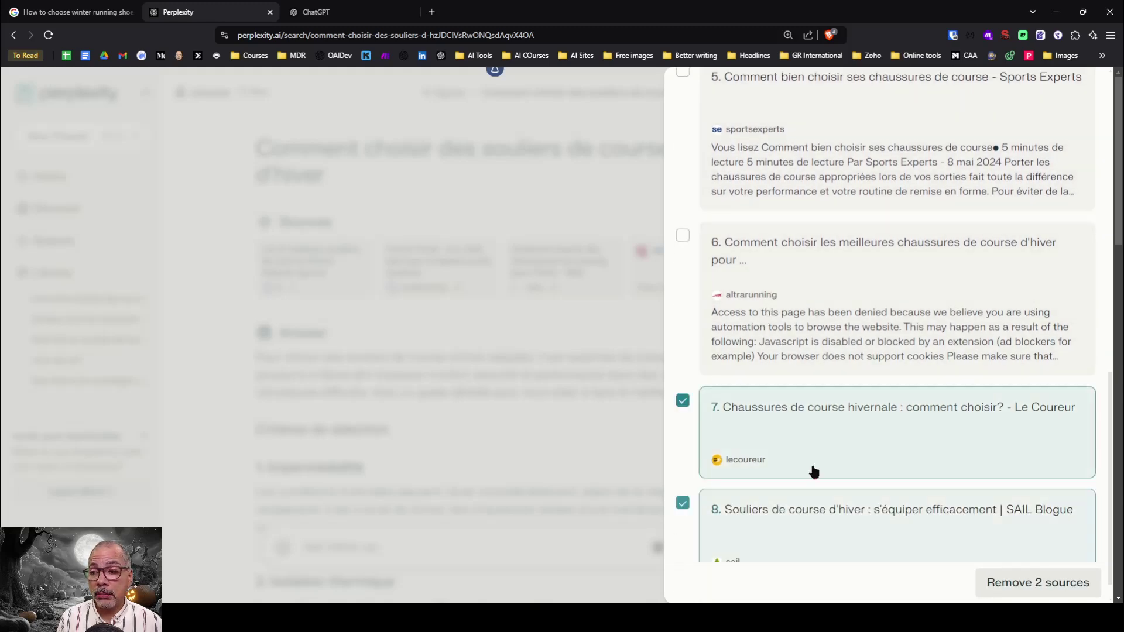
{"action": "left_click", "coordinate": [1036, 589]}
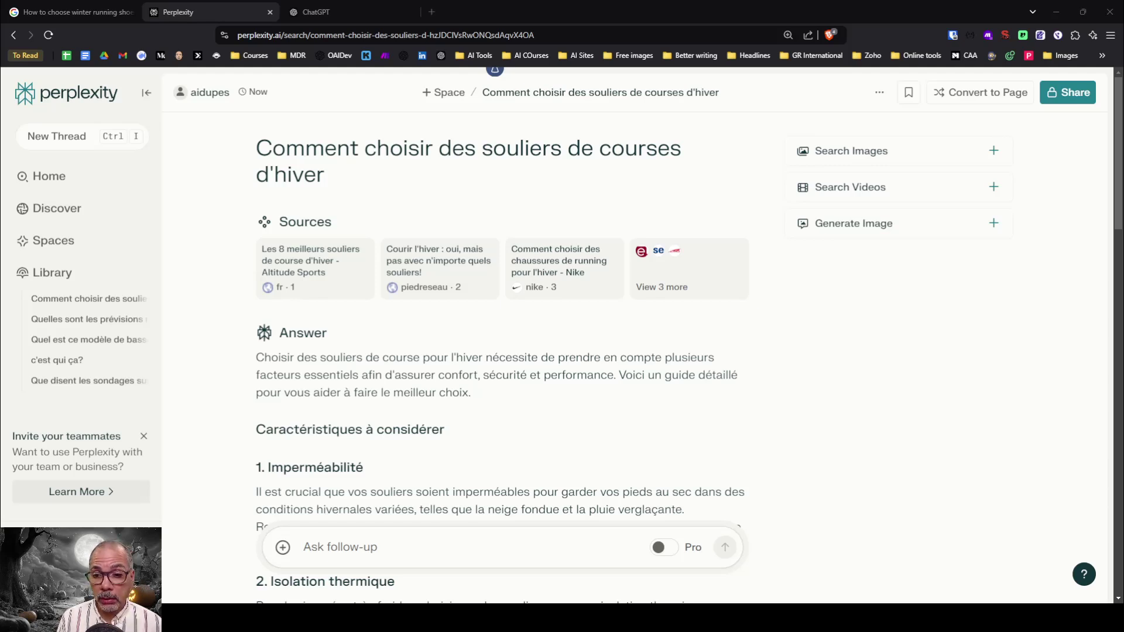
Step: Ask the follow-up question "Quels sont les meilleurs" in the same thread
{"action": "left_click", "coordinate": [396, 552]}
{"action": "left_click", "coordinate": [396, 552]}
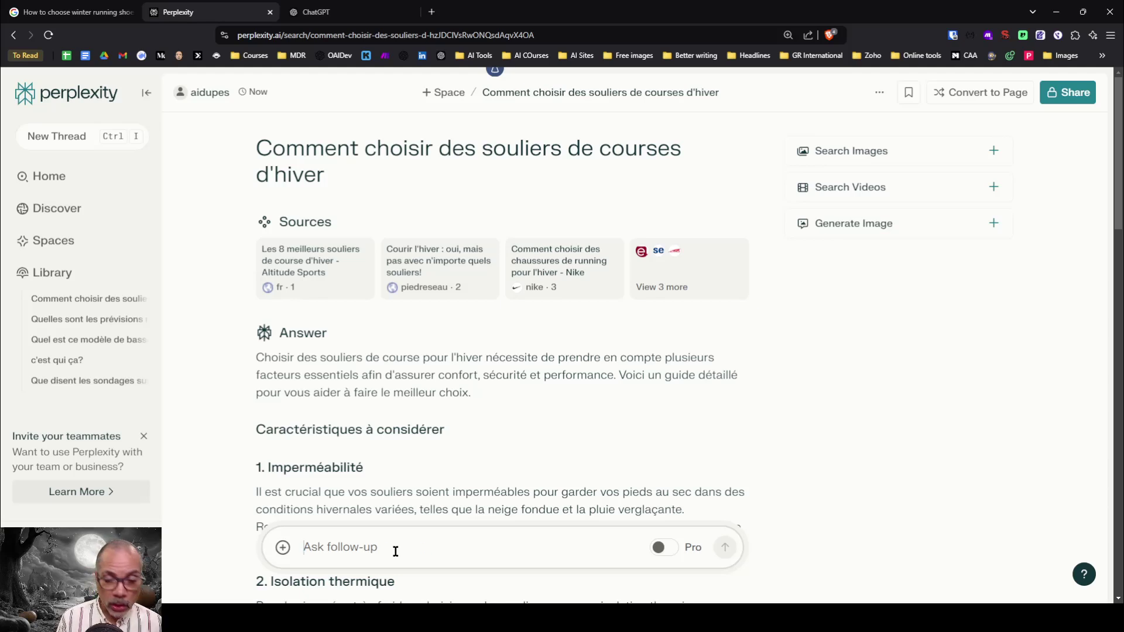
{"action": "type", "text": "Quels sont les meilleurs"}
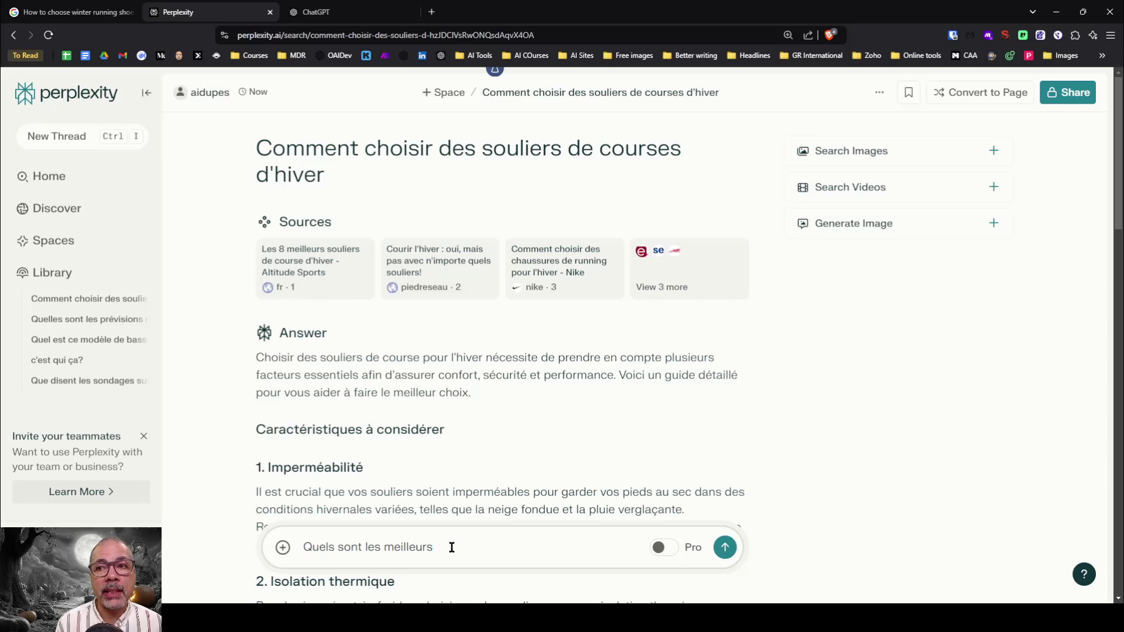
{"action": "key", "text": "Return"}
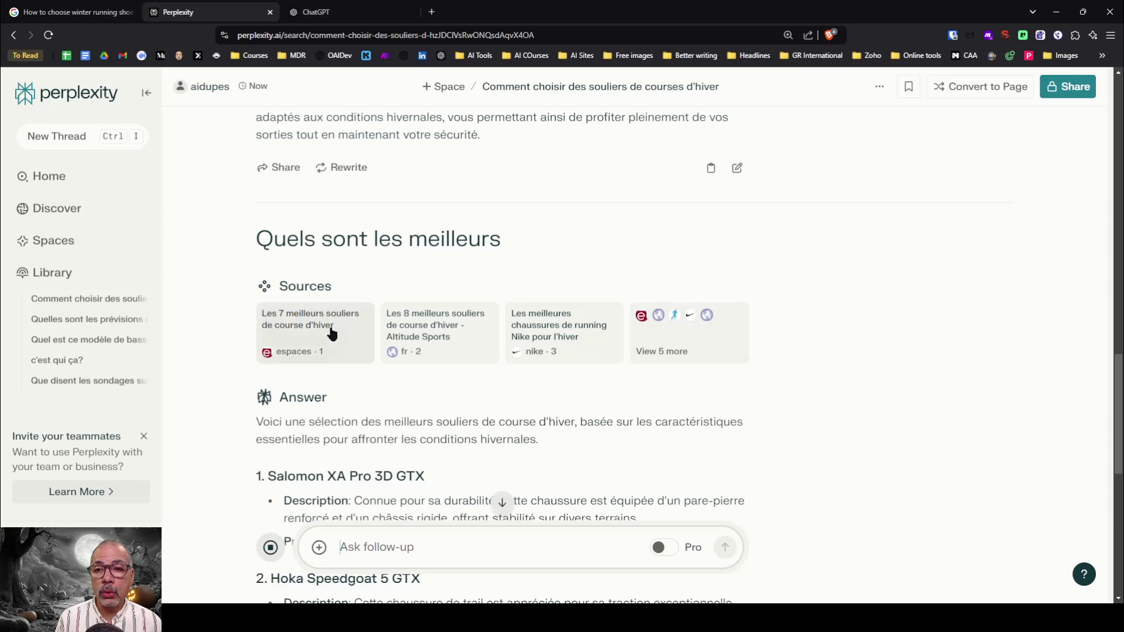
Step: Read the recommended winter running shoe models in the follow-up answer and open its full source list
{"action": "scroll", "coordinate": [375, 293], "scroll_direction": "down", "scroll_amount": 4}
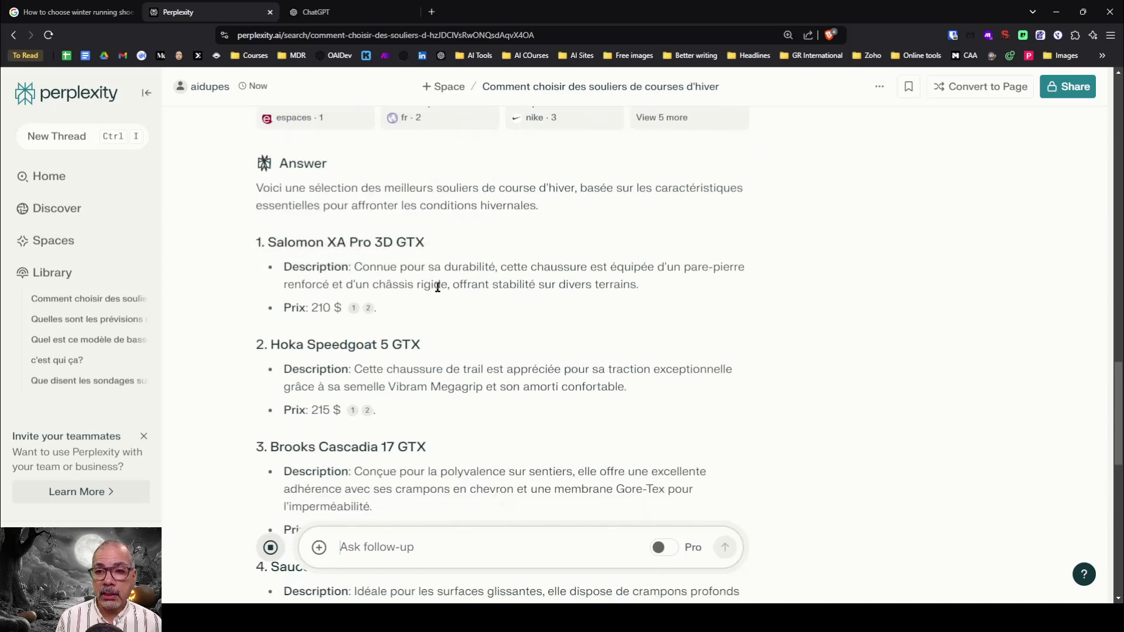
{"action": "scroll", "coordinate": [446, 286], "scroll_direction": "up", "scroll_amount": 2}
{"action": "left_click", "coordinate": [682, 221]}
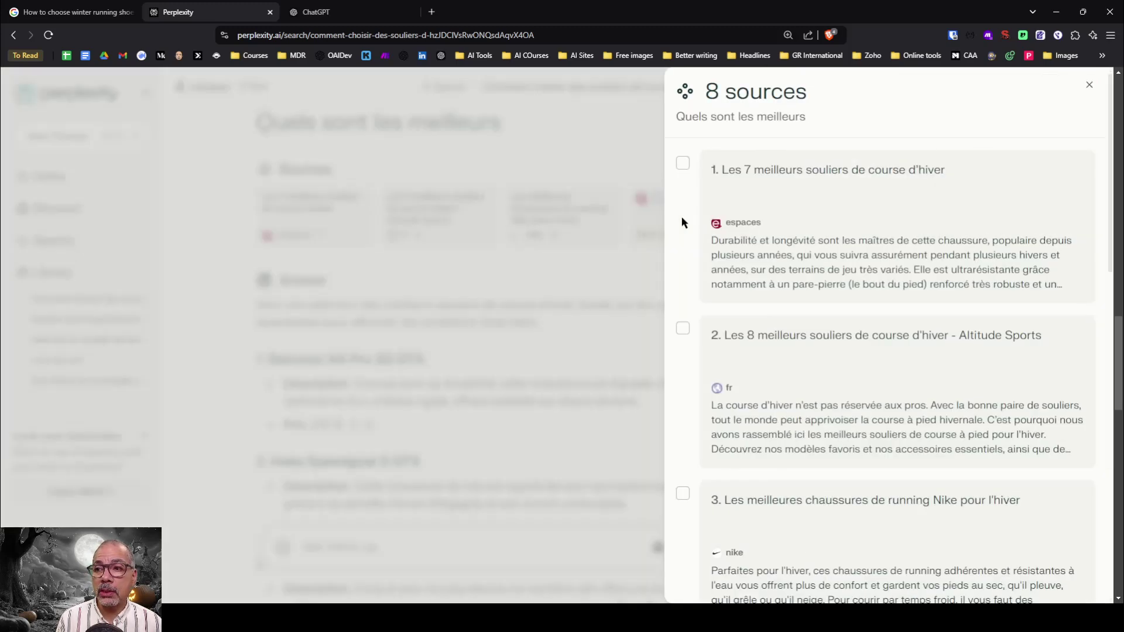
Step: Look through the rest of the follow-up's source list, and return to the recommended winter running shoe models
{"action": "scroll", "coordinate": [810, 389], "scroll_direction": "down", "scroll_amount": 9}
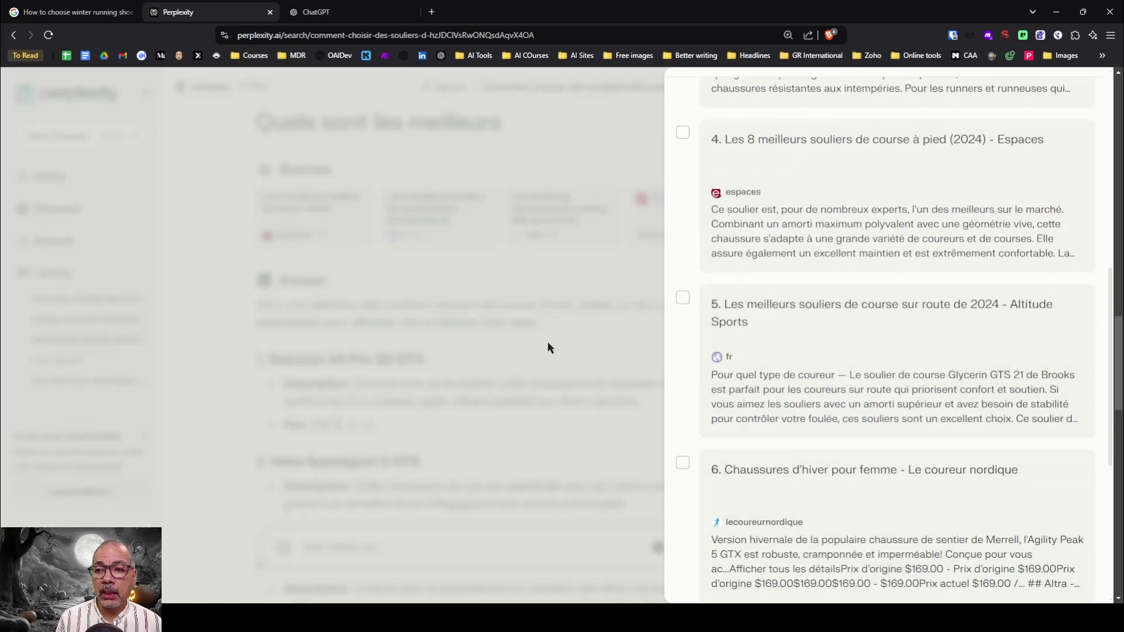
{"action": "left_click", "coordinate": [547, 342]}
{"action": "scroll", "coordinate": [368, 351], "scroll_direction": "down", "scroll_amount": 3}
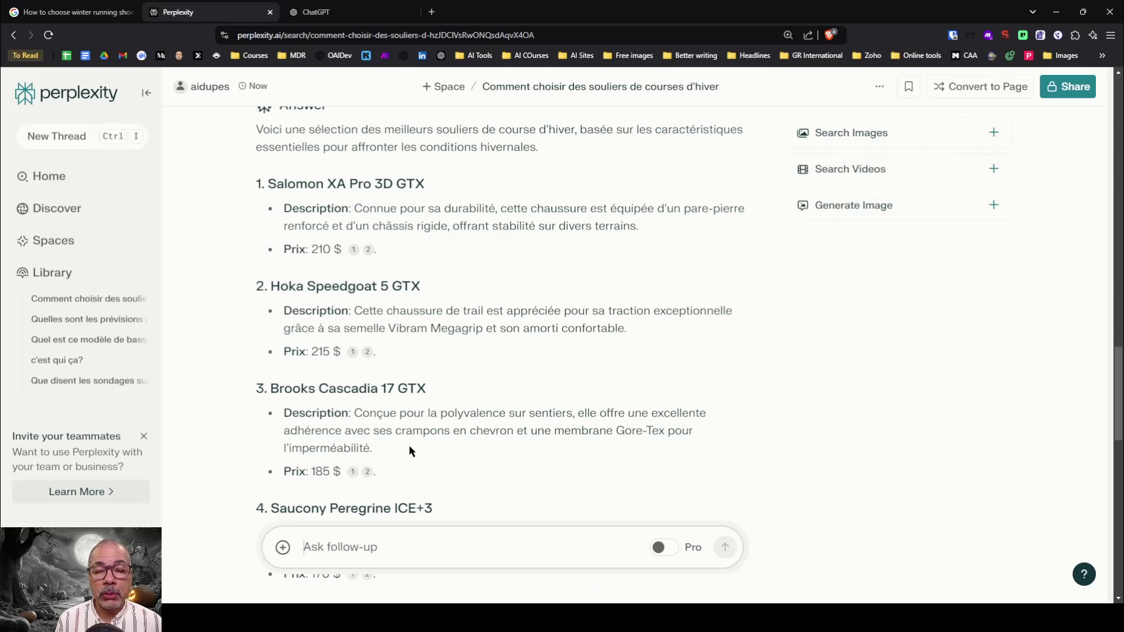
Step: Switch to ChatGPT and ask "Comment choisir des souliers de courses d'hiver" in a new chat
{"action": "left_click", "coordinate": [338, 12]}
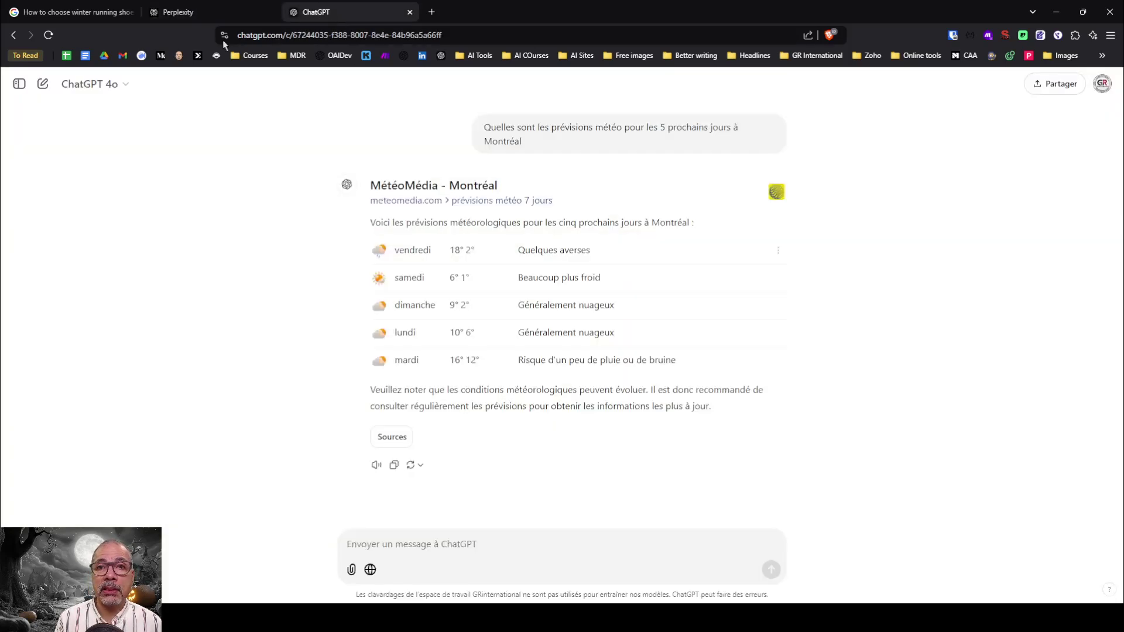
{"action": "left_click", "coordinate": [37, 87]}
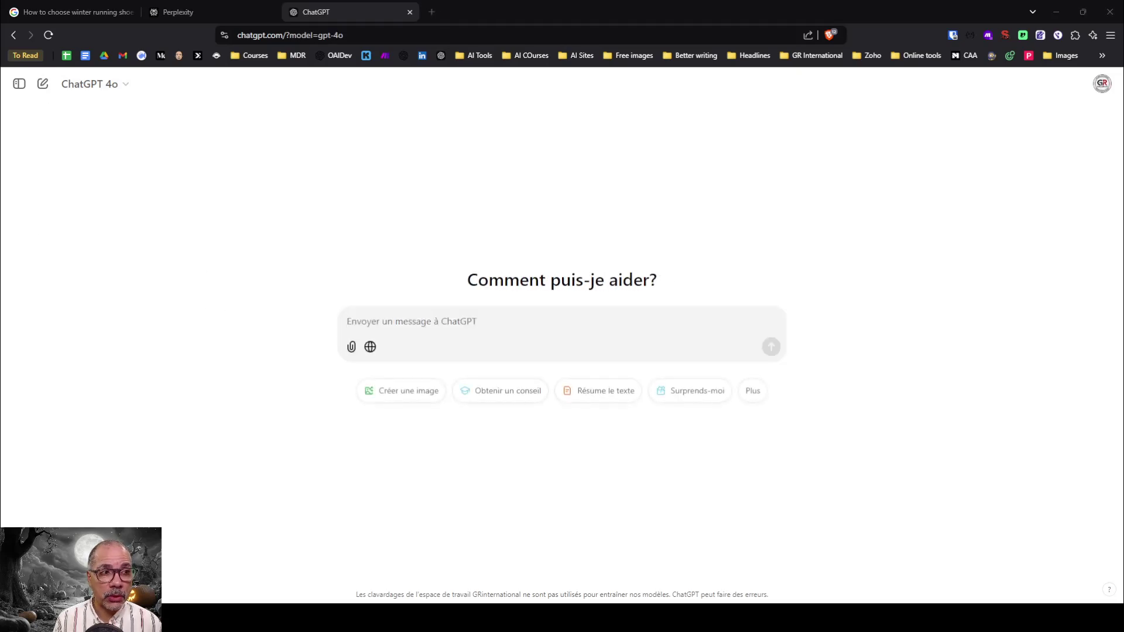
{"action": "left_click", "coordinate": [439, 320]}
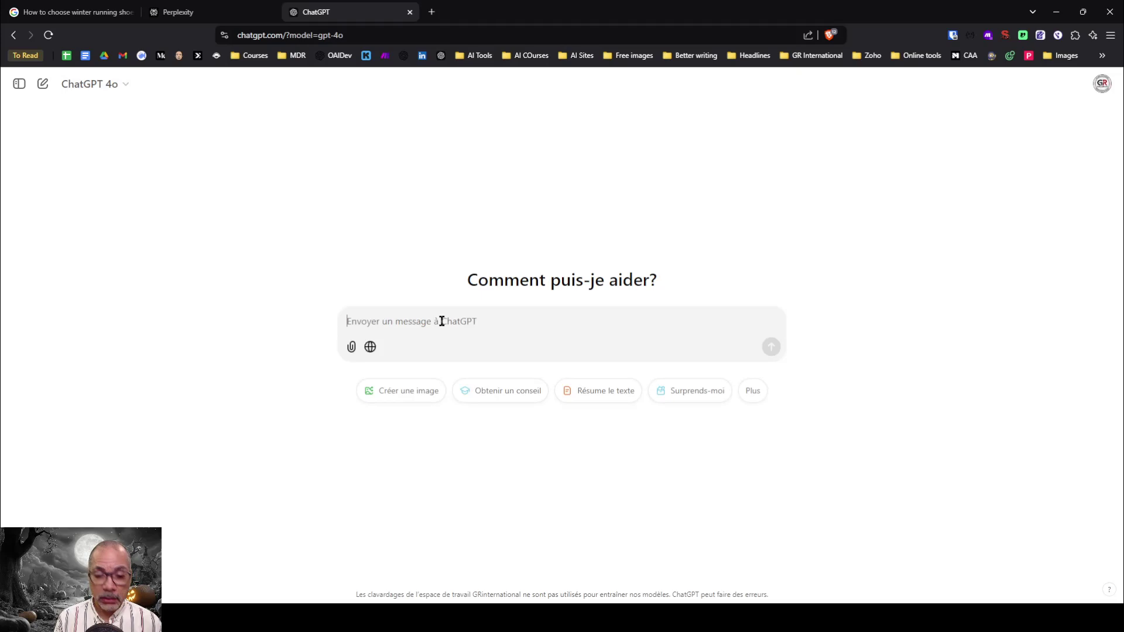
{"action": "type", "text": "Comment choisir des souliers de courses d'hiver"}
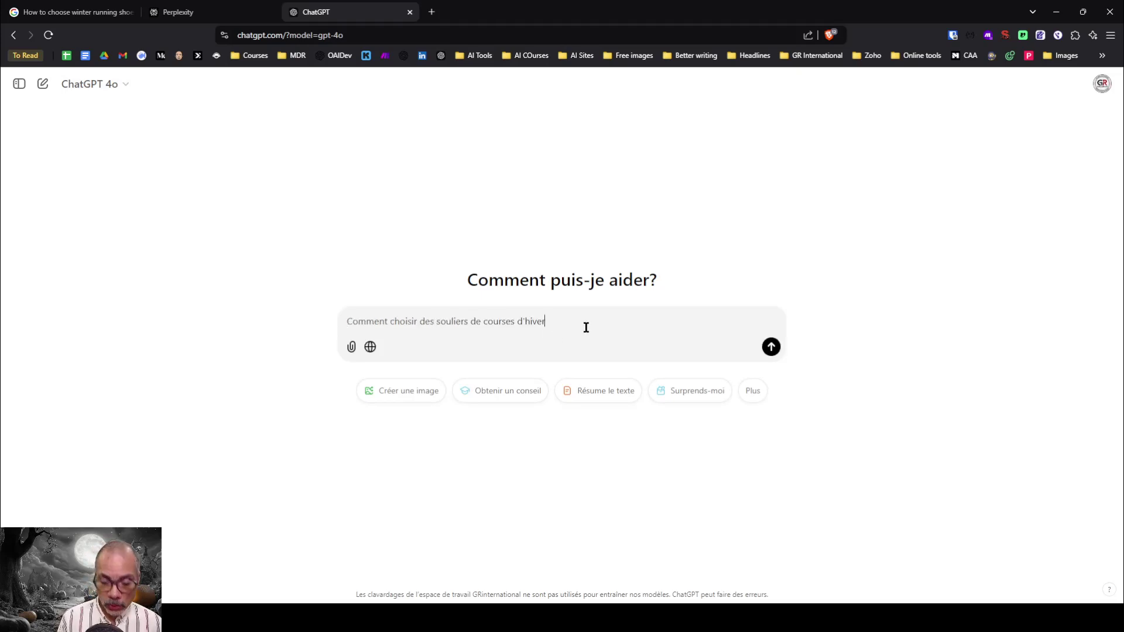
{"action": "key", "text": "Return"}
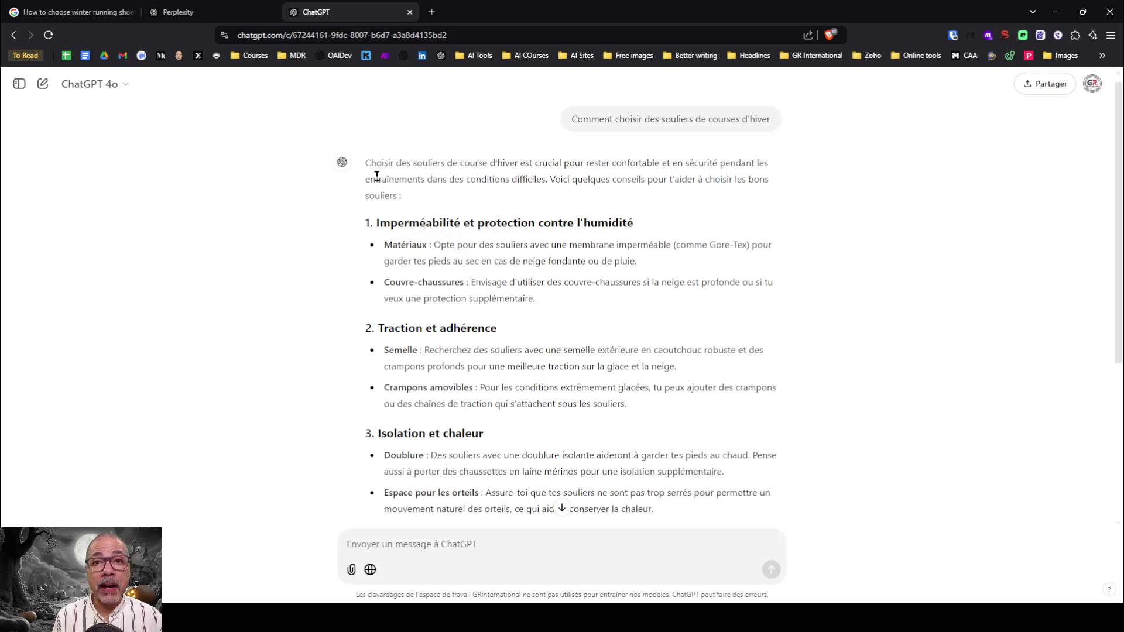
Step: Read through the answer, enable web search and ask "Comment choisir des souliers de courses d'hiver" again in the same chat
{"action": "scroll", "coordinate": [377, 176], "scroll_direction": "down", "scroll_amount": 5}
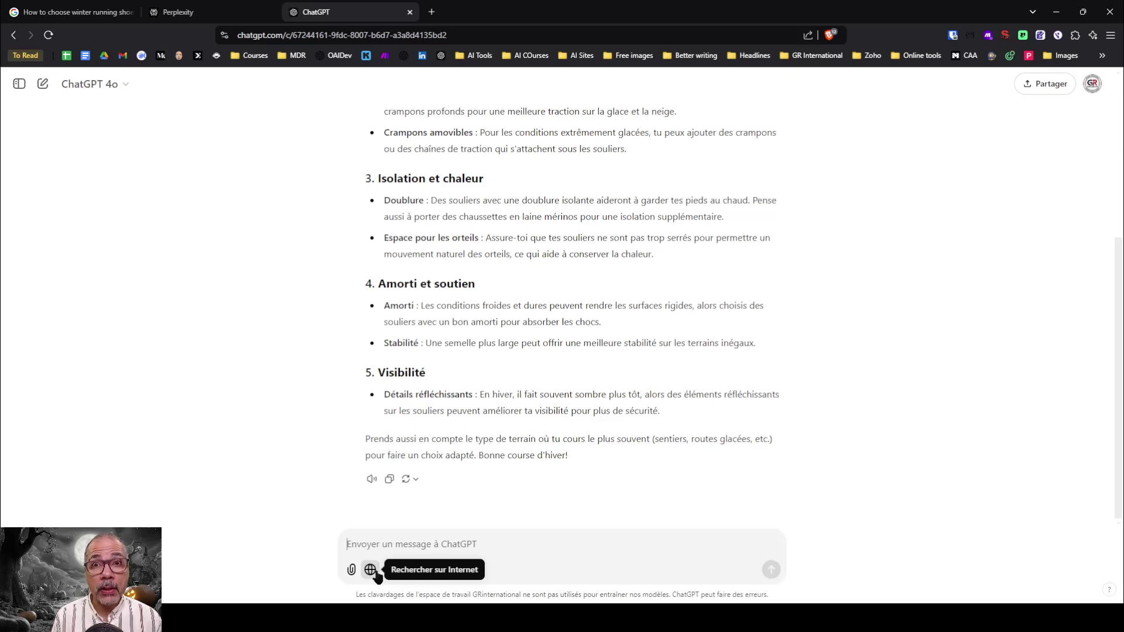
{"action": "left_click", "coordinate": [375, 575]}
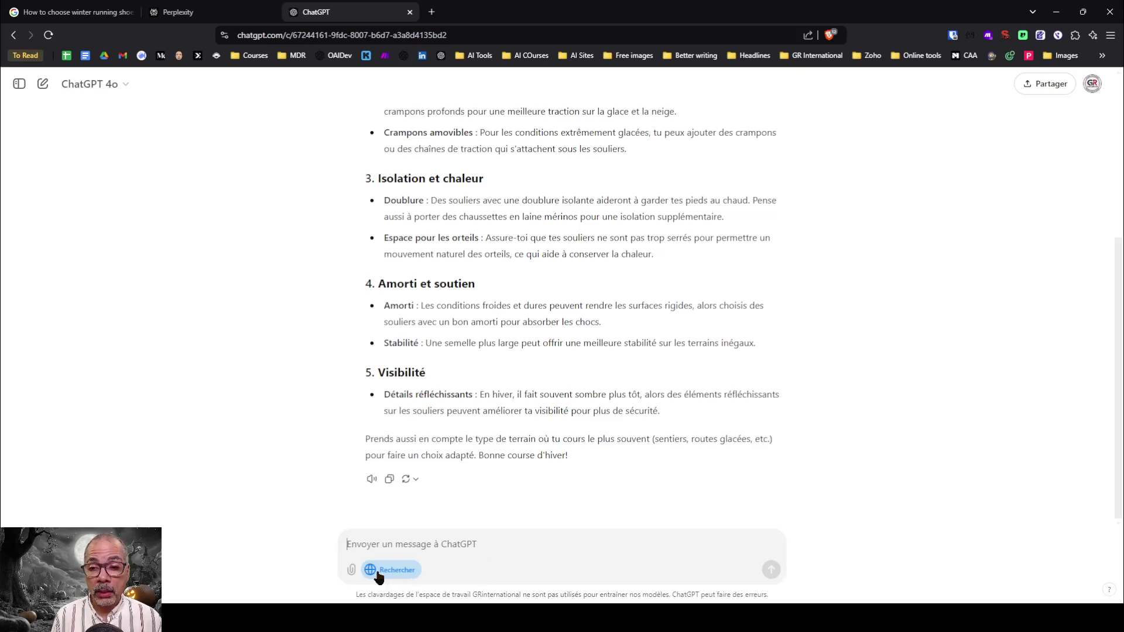
{"action": "left_click", "coordinate": [376, 571]}
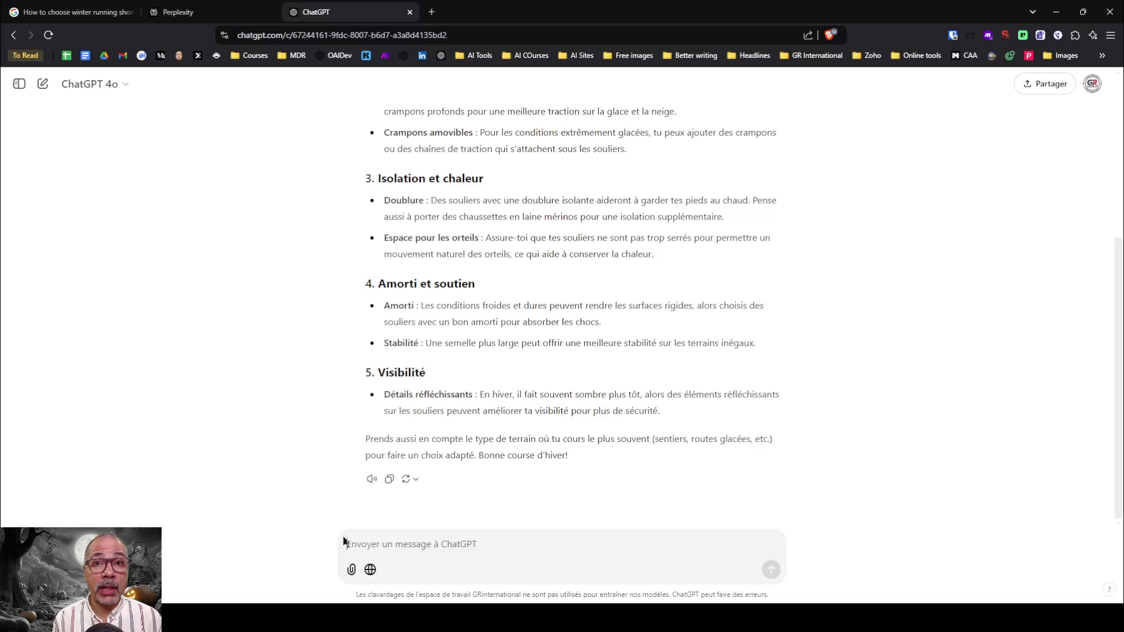
{"action": "left_click", "coordinate": [371, 571]}
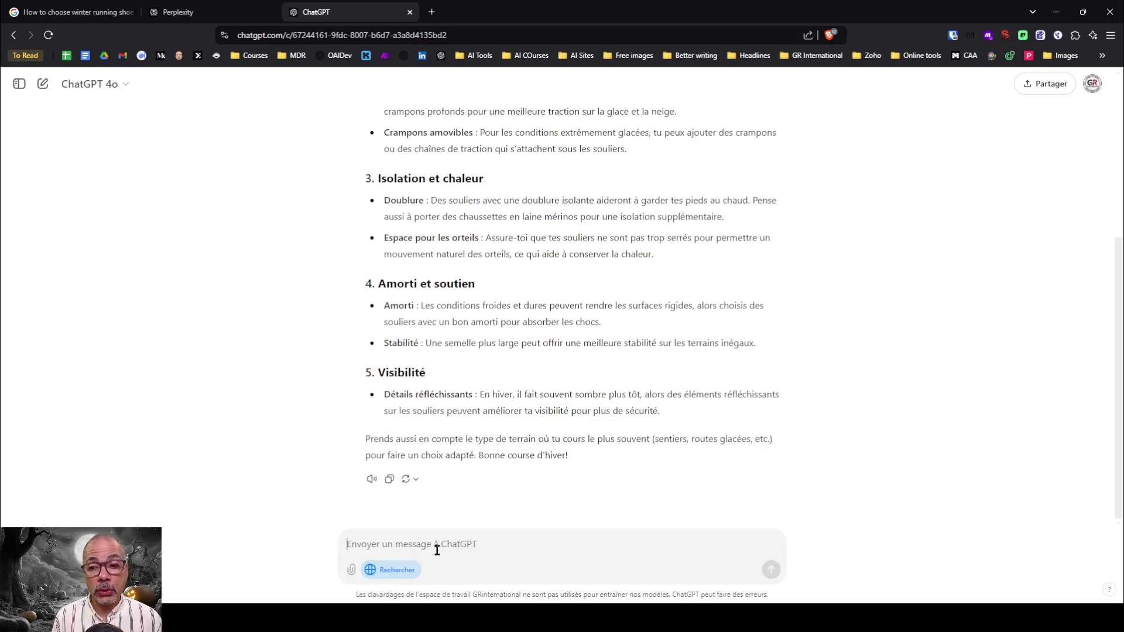
{"action": "type", "text": "Comment choisir des souliers de courses d'hiver"}
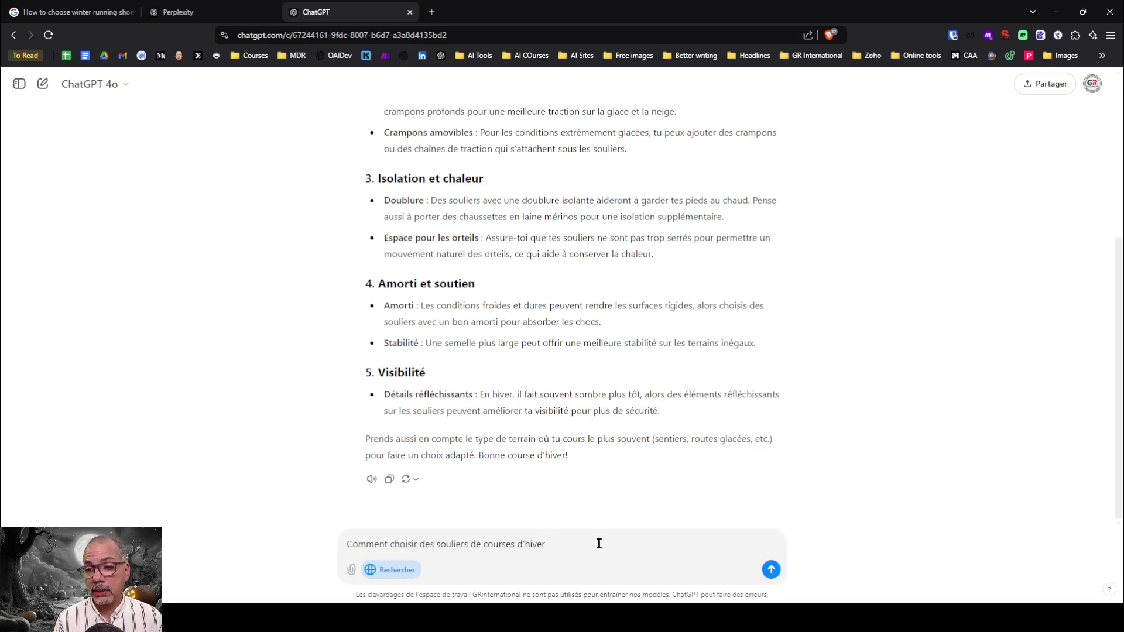
{"action": "key", "text": "Return"}
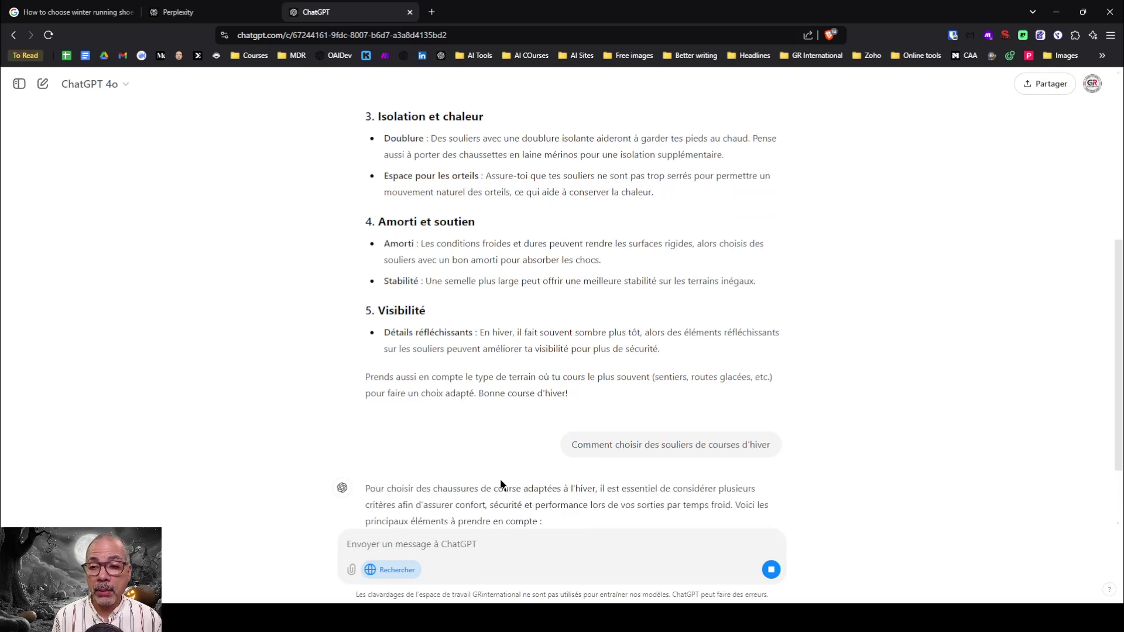
Step: Read the web-based answer's criteria for winter running shoes and examine its inline citations, previewing the Wimod source
{"action": "scroll", "coordinate": [504, 480], "scroll_direction": "down", "scroll_amount": 2}
{"action": "scroll", "coordinate": [502, 373], "scroll_direction": "down", "scroll_amount": 2}
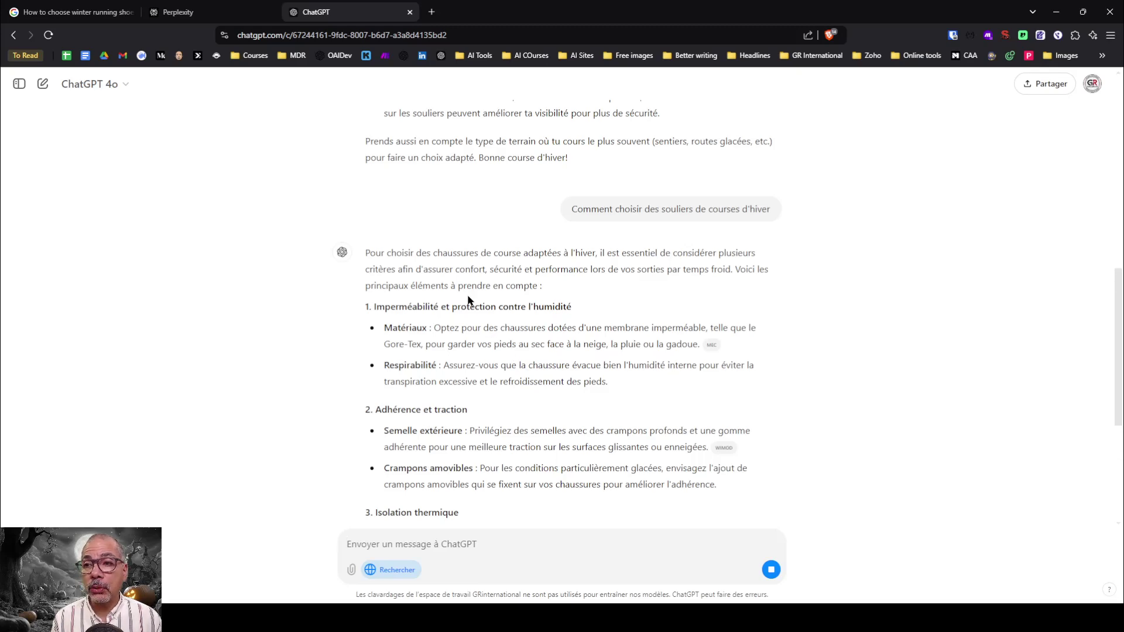
{"action": "scroll", "coordinate": [729, 351], "scroll_direction": "down", "scroll_amount": 10}
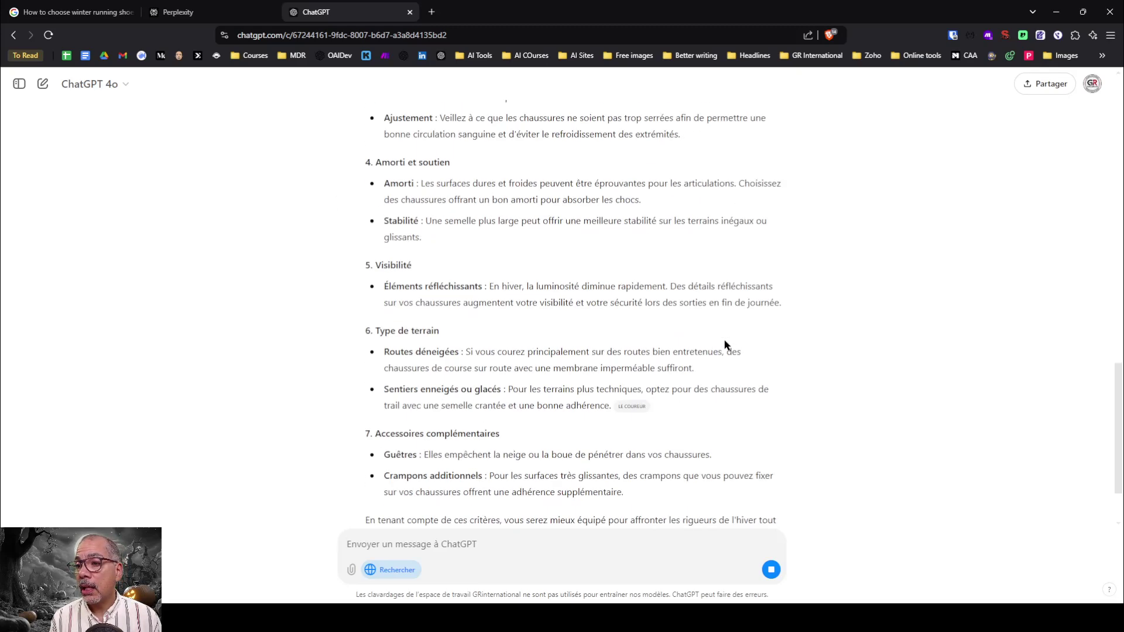
{"action": "scroll", "coordinate": [664, 333], "scroll_direction": "up", "scroll_amount": 9}
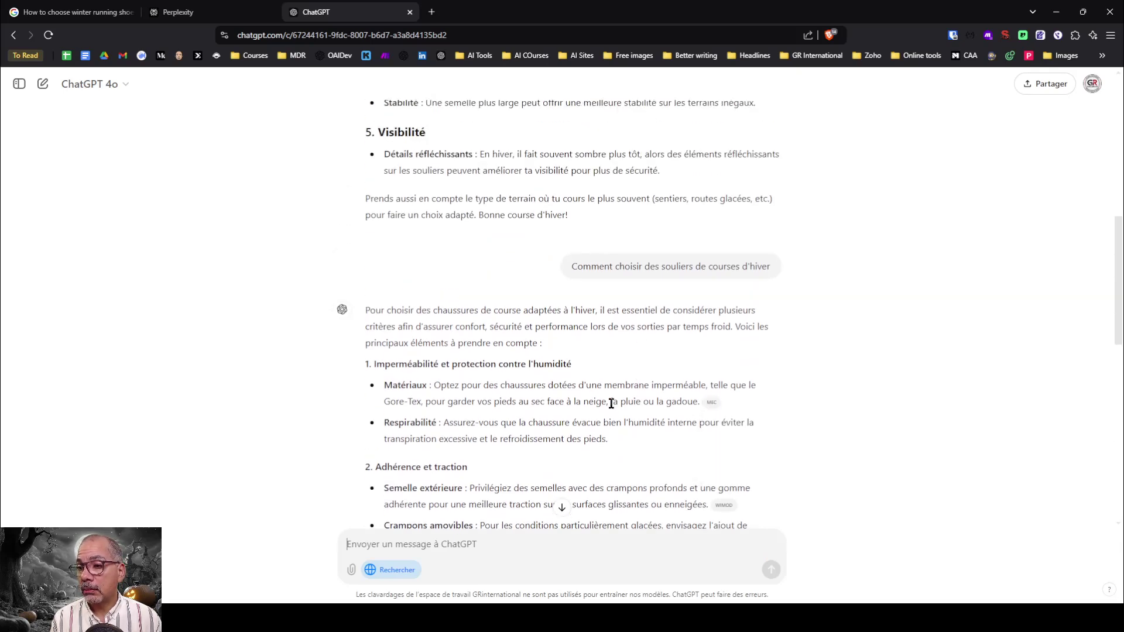
{"action": "scroll", "coordinate": [610, 401], "scroll_direction": "down", "scroll_amount": 3}
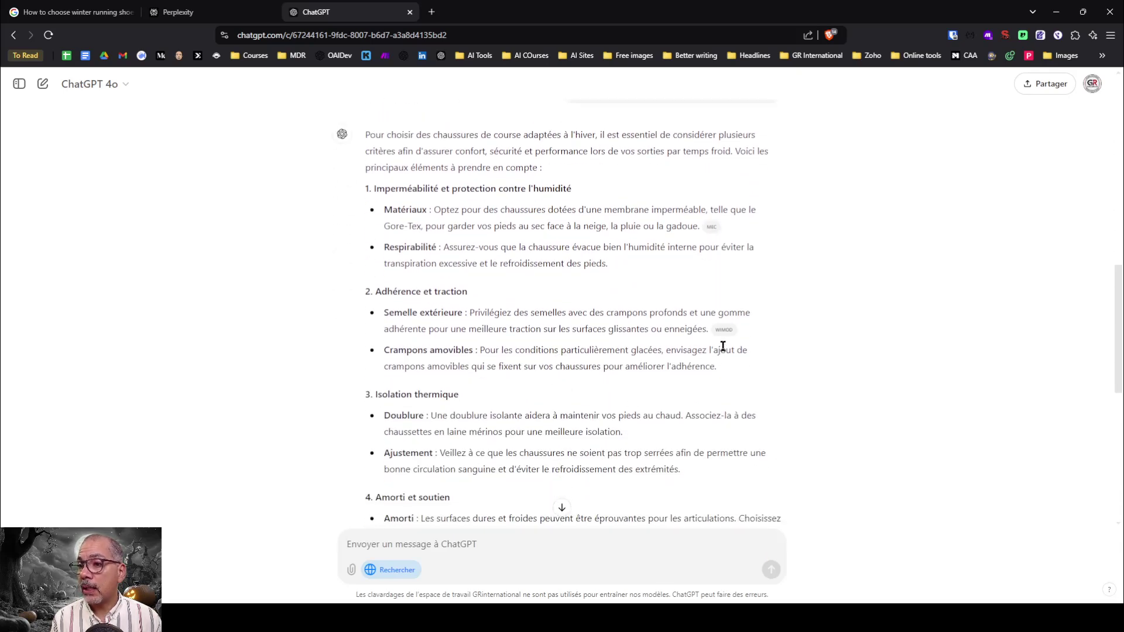
{"action": "mouse_move", "coordinate": [730, 332]}
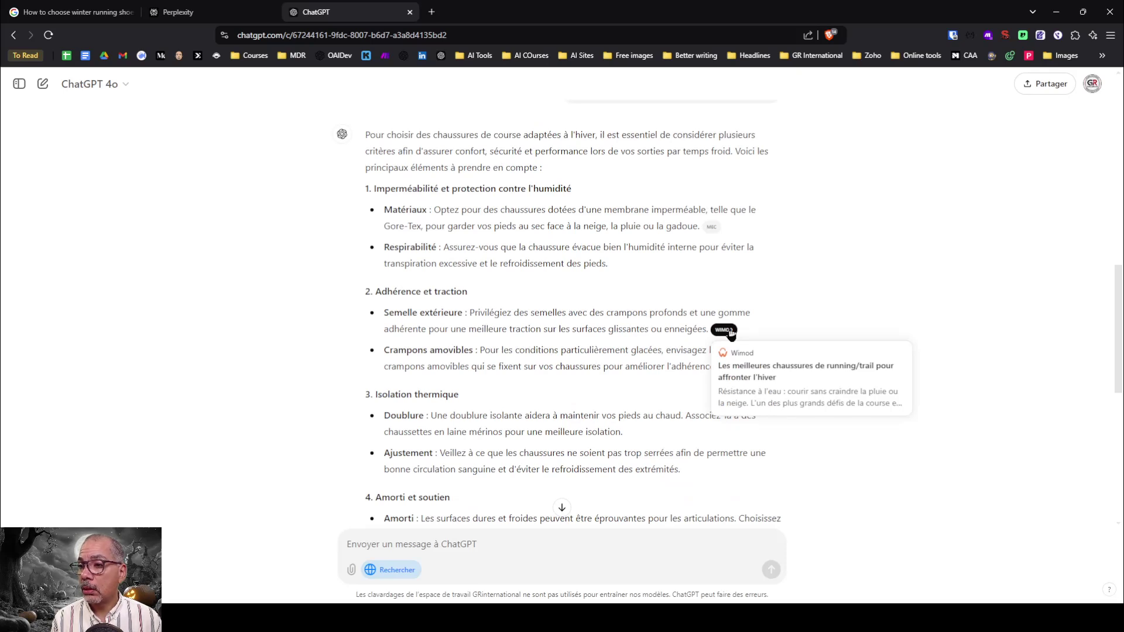
{"action": "scroll", "coordinate": [648, 368], "scroll_direction": "down", "scroll_amount": 2}
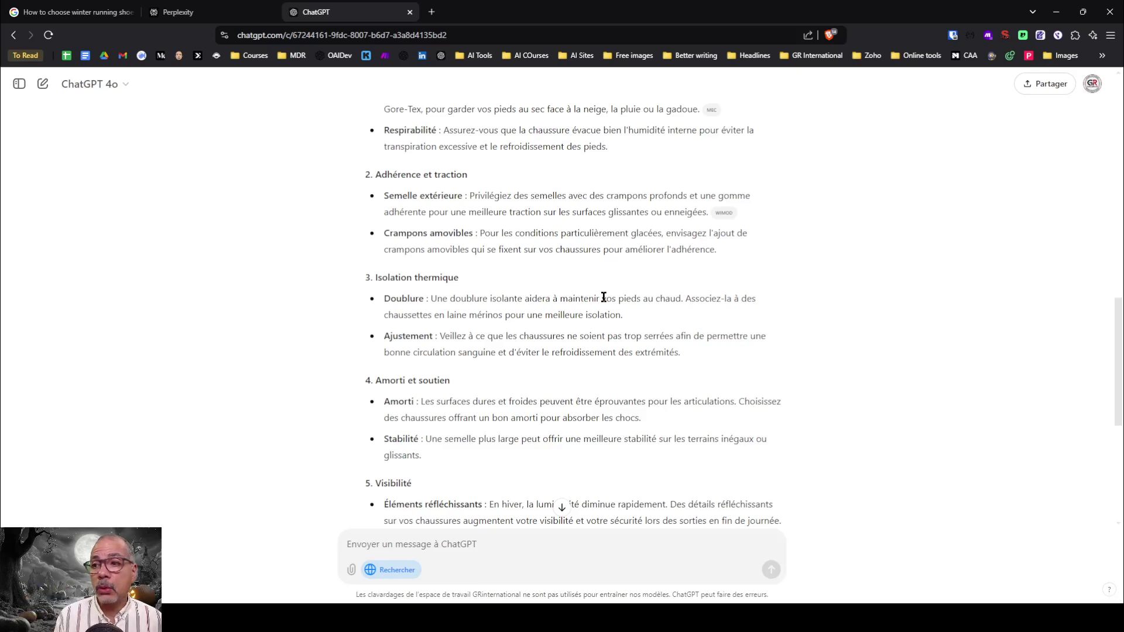
{"action": "scroll", "coordinate": [603, 297], "scroll_direction": "down", "scroll_amount": 3}
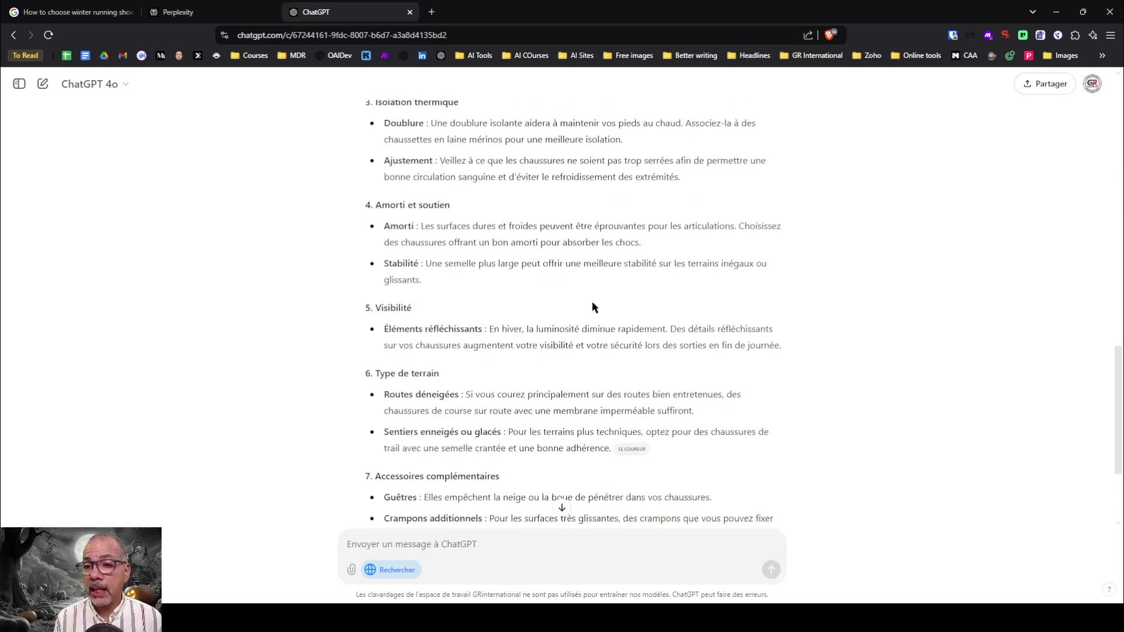
{"action": "scroll", "coordinate": [592, 329], "scroll_direction": "down", "scroll_amount": 2}
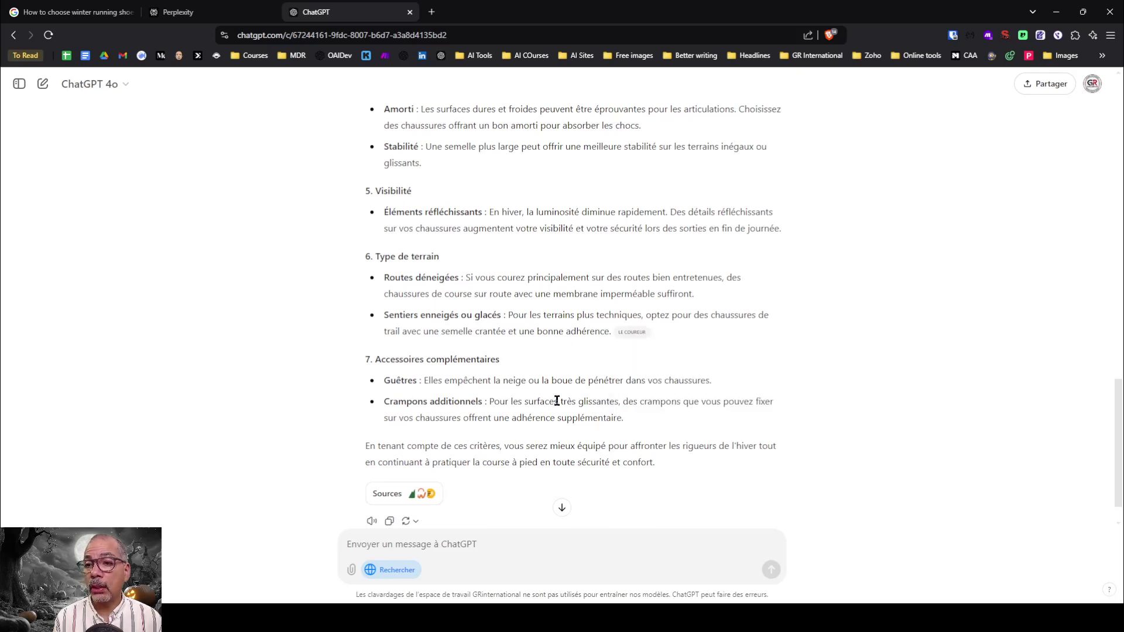
{"action": "scroll", "coordinate": [619, 250], "scroll_direction": "up", "scroll_amount": 4}
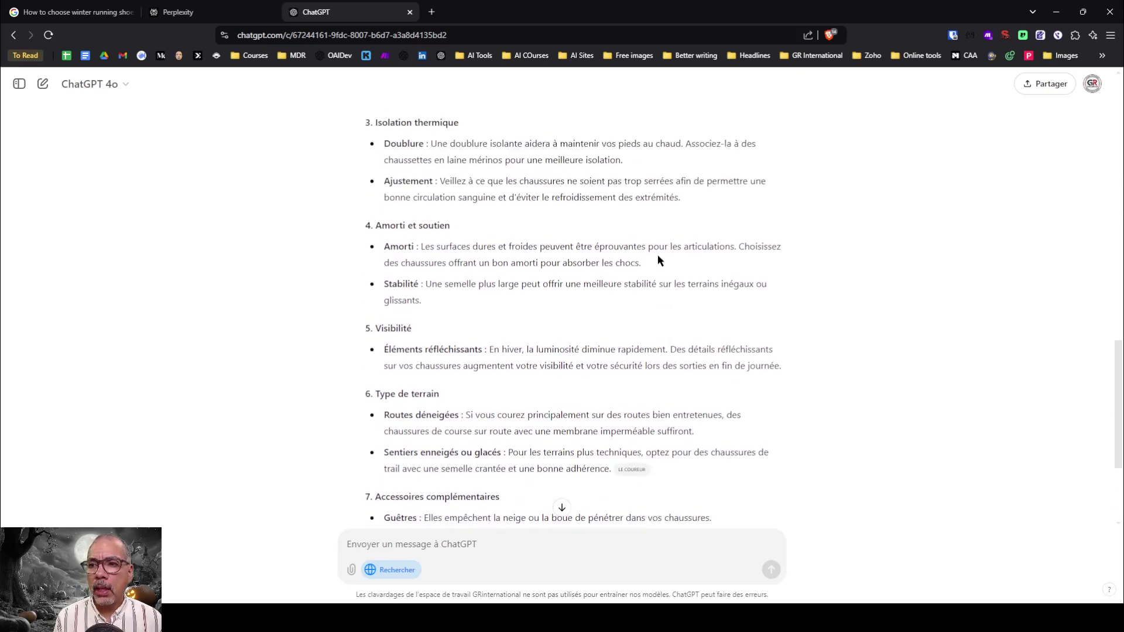
{"action": "scroll", "coordinate": [588, 241], "scroll_direction": "down", "scroll_amount": 5}
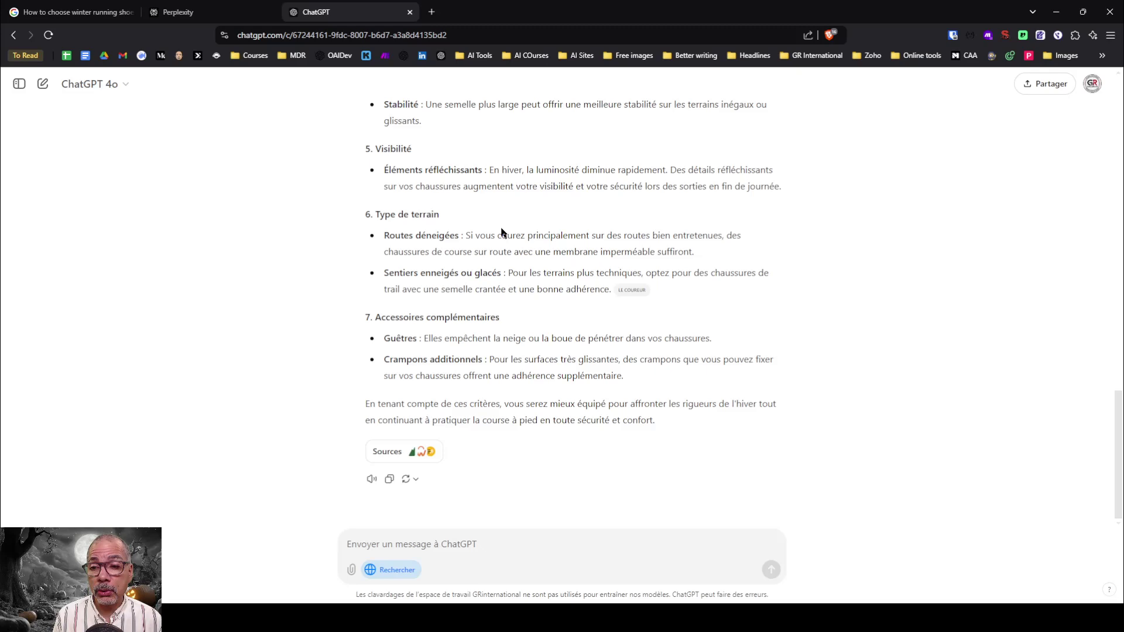
Step: Review the answer's full list of citations and additional search results, and close the list
{"action": "left_click", "coordinate": [404, 451]}
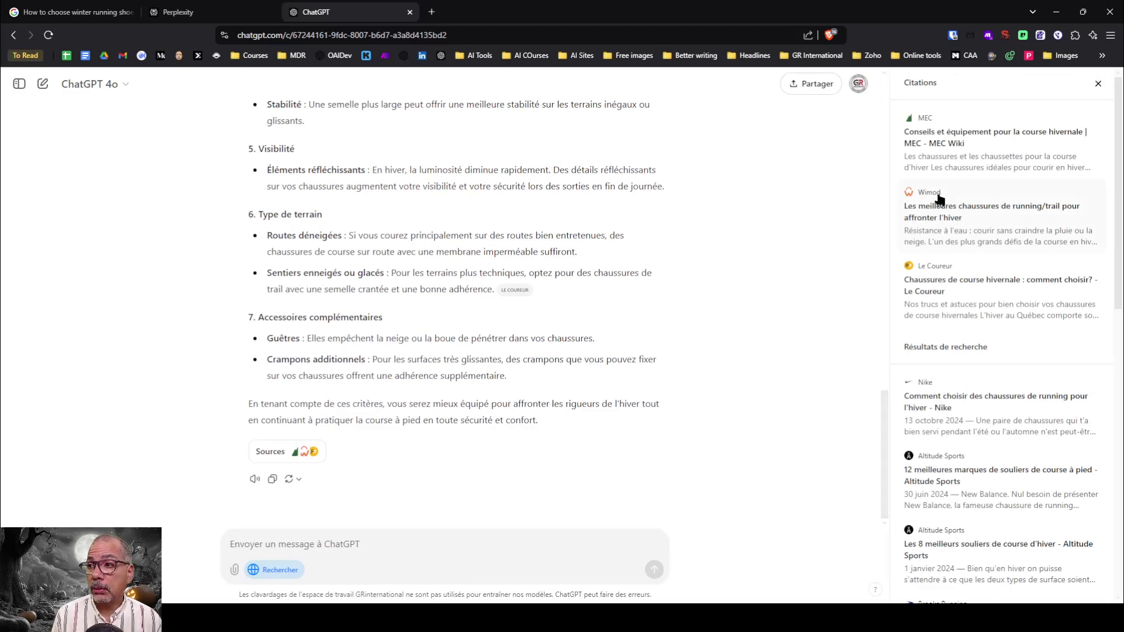
{"action": "scroll", "coordinate": [961, 146], "scroll_direction": "down", "scroll_amount": 6}
{"action": "scroll", "coordinate": [956, 316], "scroll_direction": "down", "scroll_amount": 5}
{"action": "scroll", "coordinate": [957, 316], "scroll_direction": "up", "scroll_amount": 11}
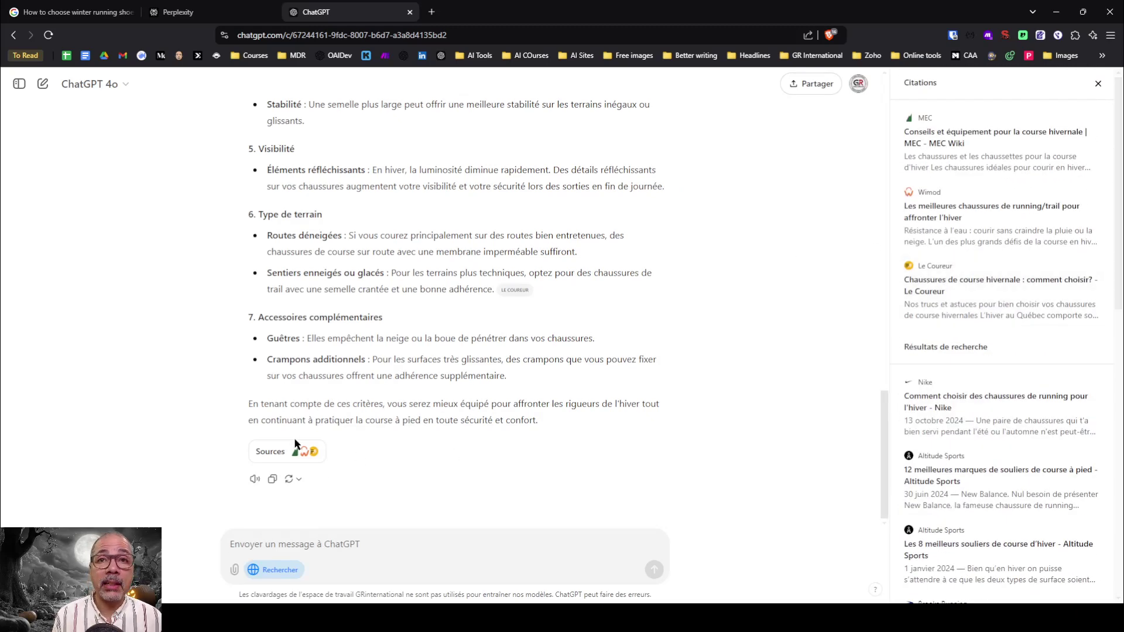
{"action": "left_click", "coordinate": [263, 454]}
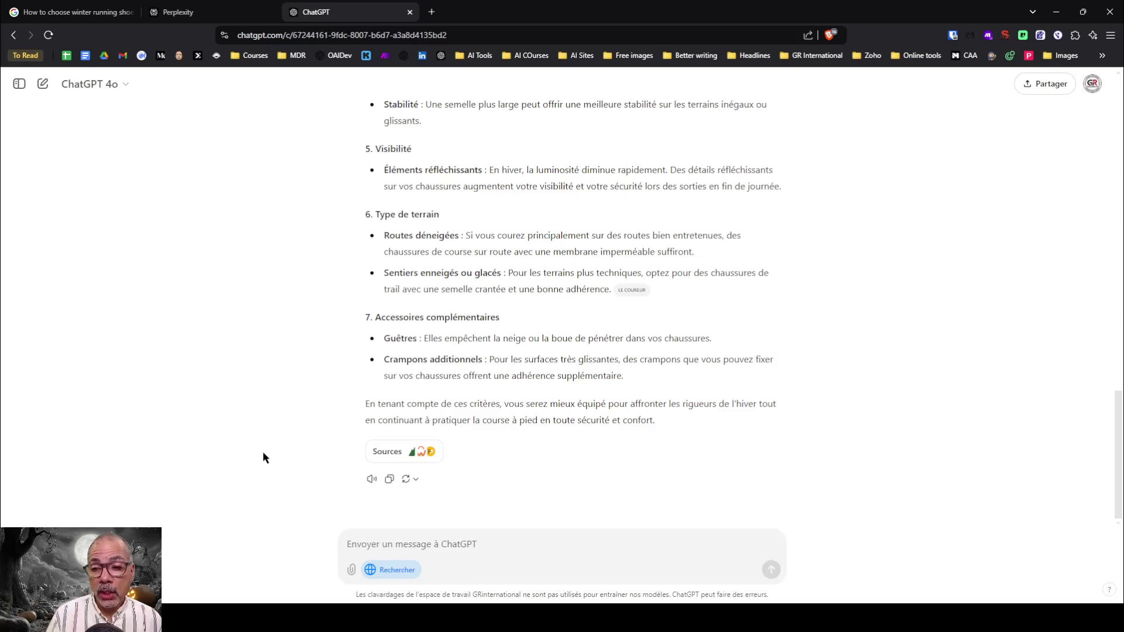
Step: Turn off web search and examine the slash command options in the current chat and in a new chat
{"action": "left_click", "coordinate": [397, 570]}
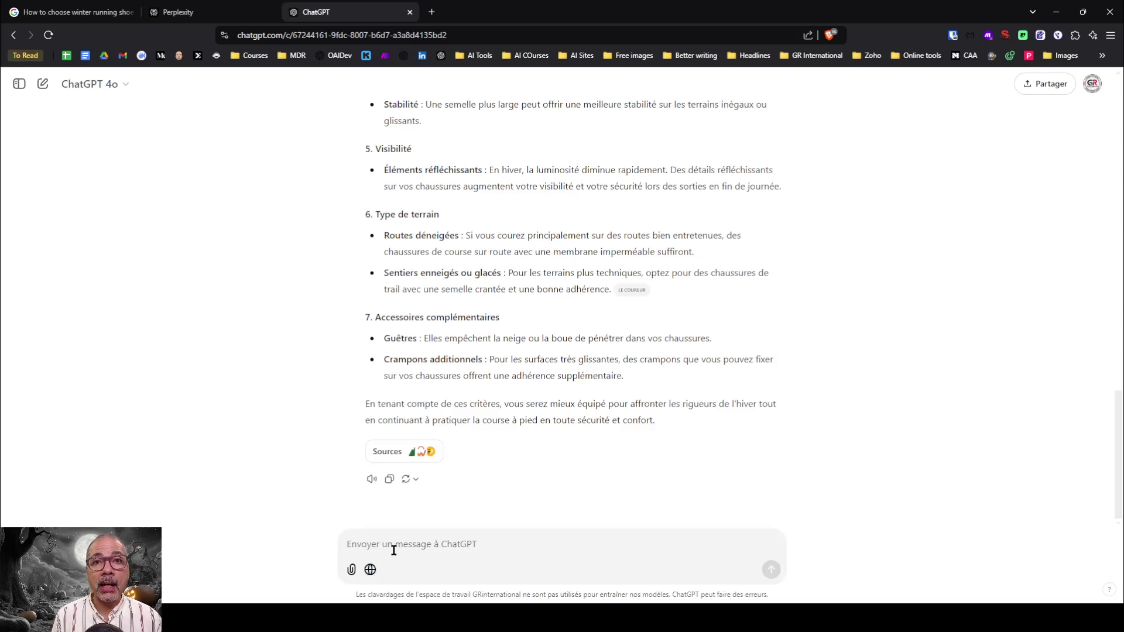
{"action": "type", "text": "/"}
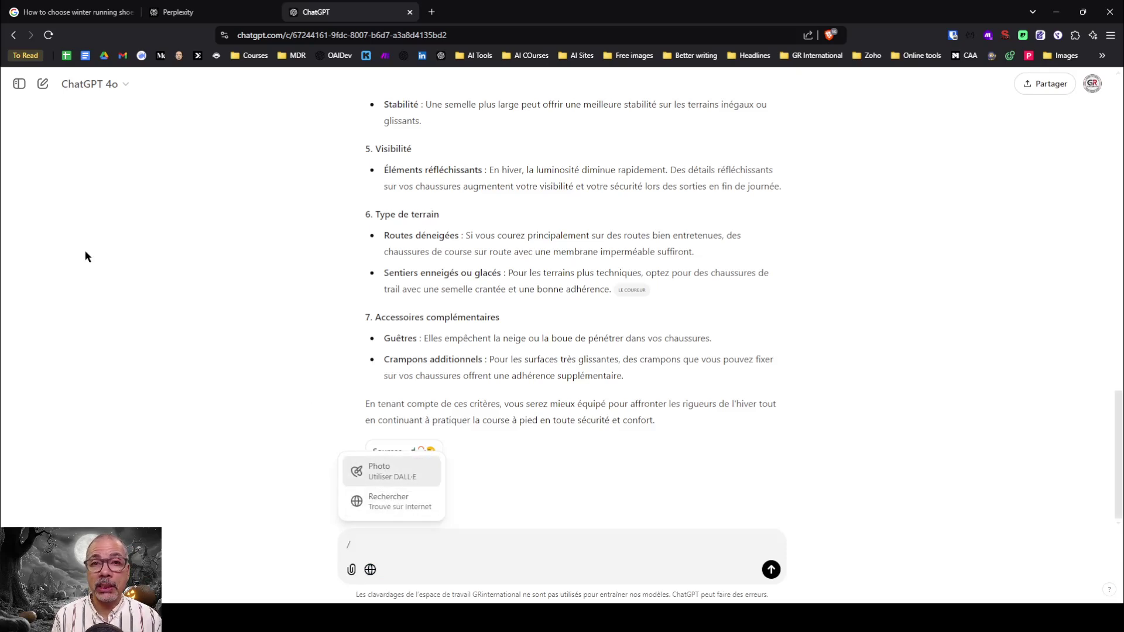
{"action": "left_click", "coordinate": [45, 86]}
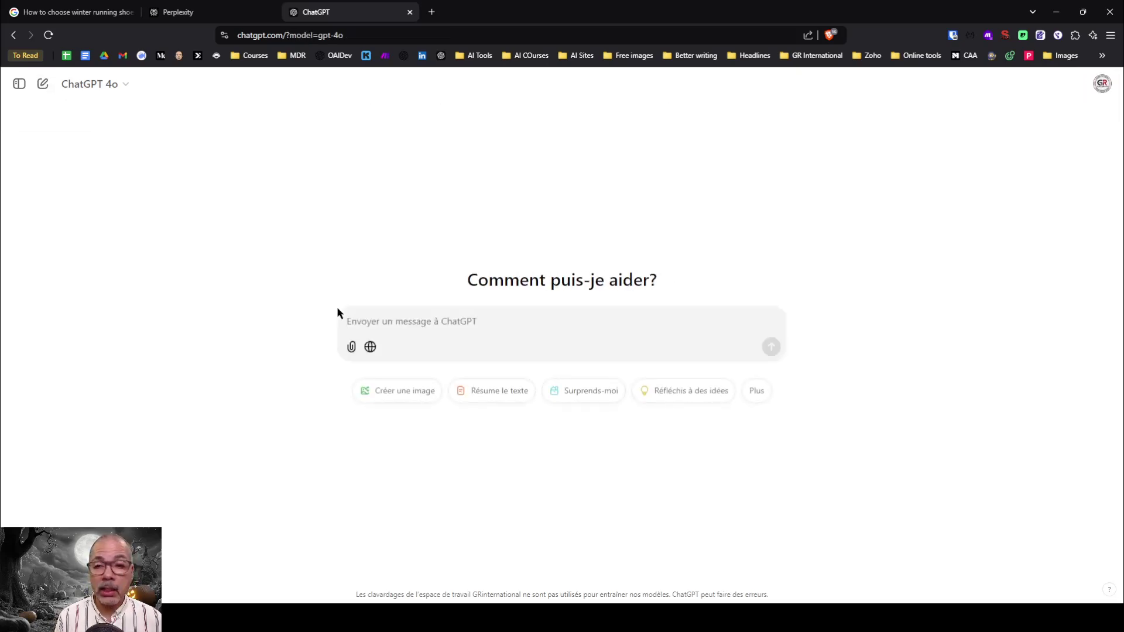
{"action": "type", "text": "/"}
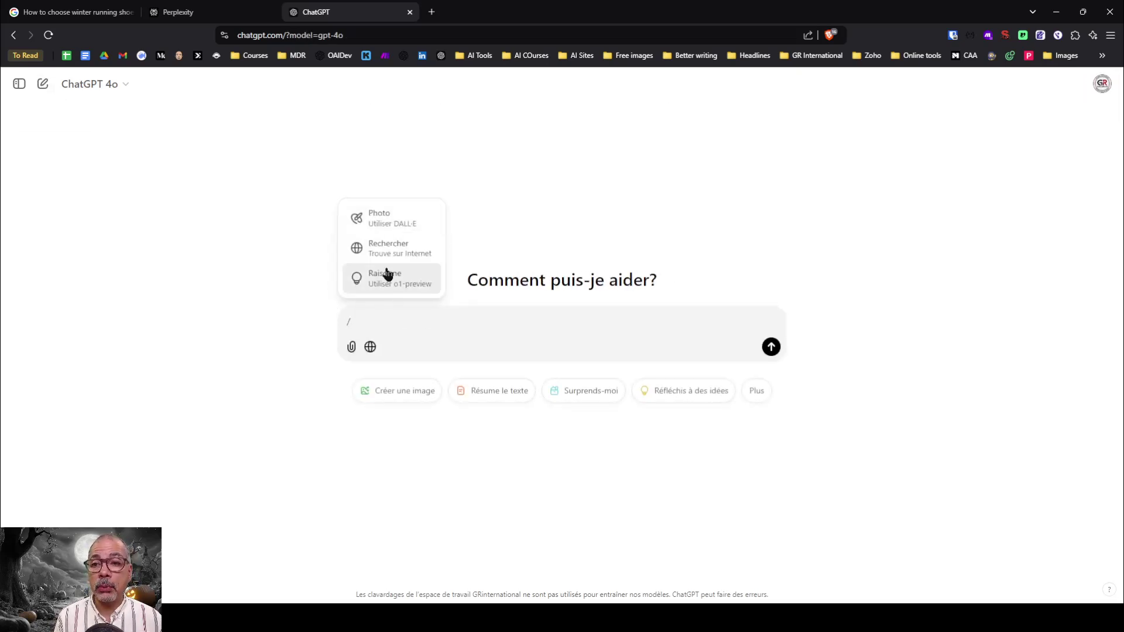
{"action": "left_click", "coordinate": [403, 312]}
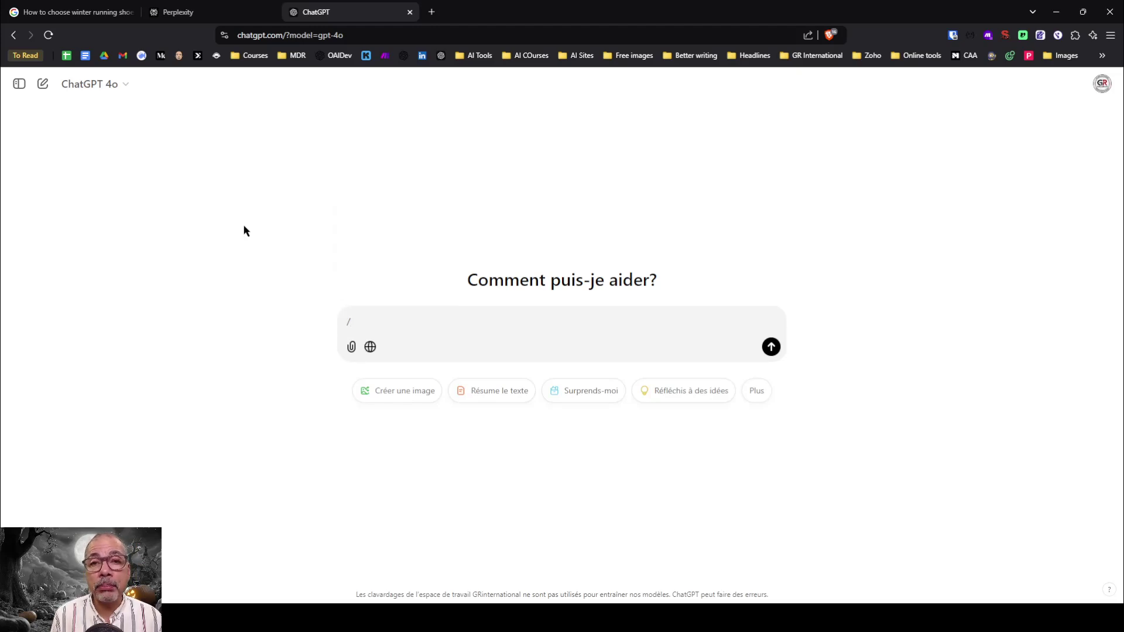
Step: View the available ChatGPT models without changing the selection, and clear the slash from the message
{"action": "left_click", "coordinate": [123, 86]}
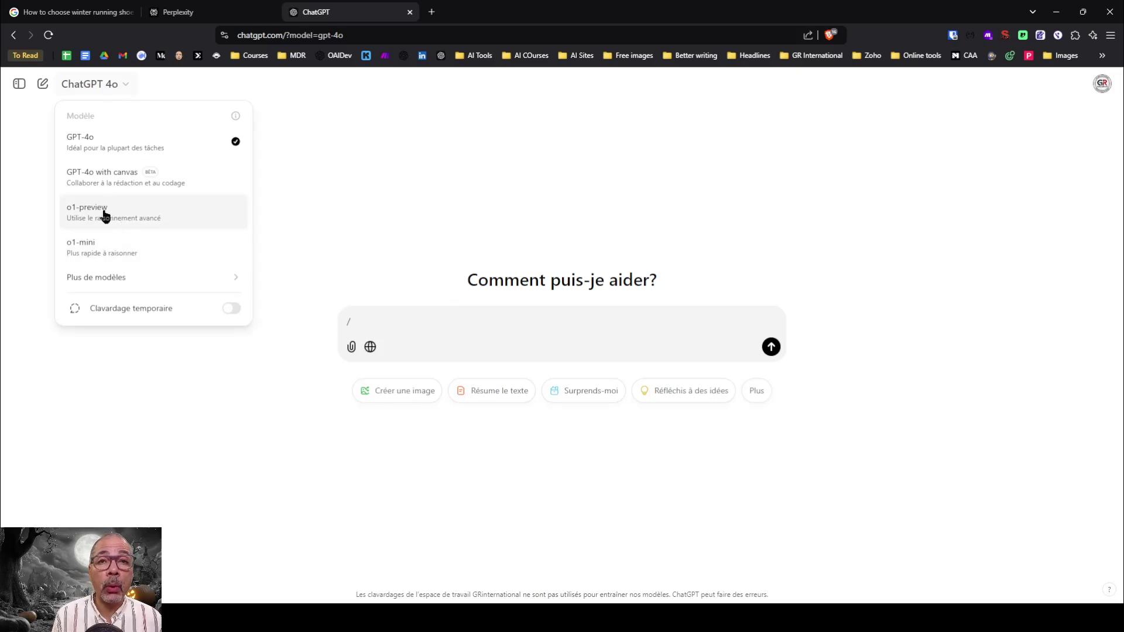
{"action": "left_click", "coordinate": [370, 320]}
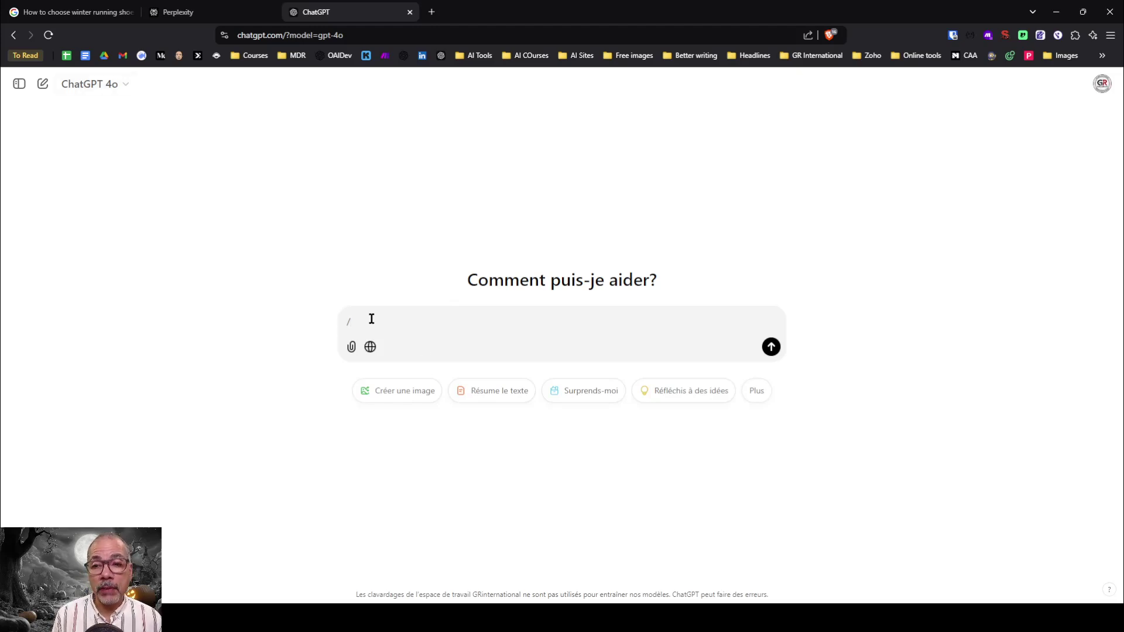
{"action": "key", "text": "BackSpace"}
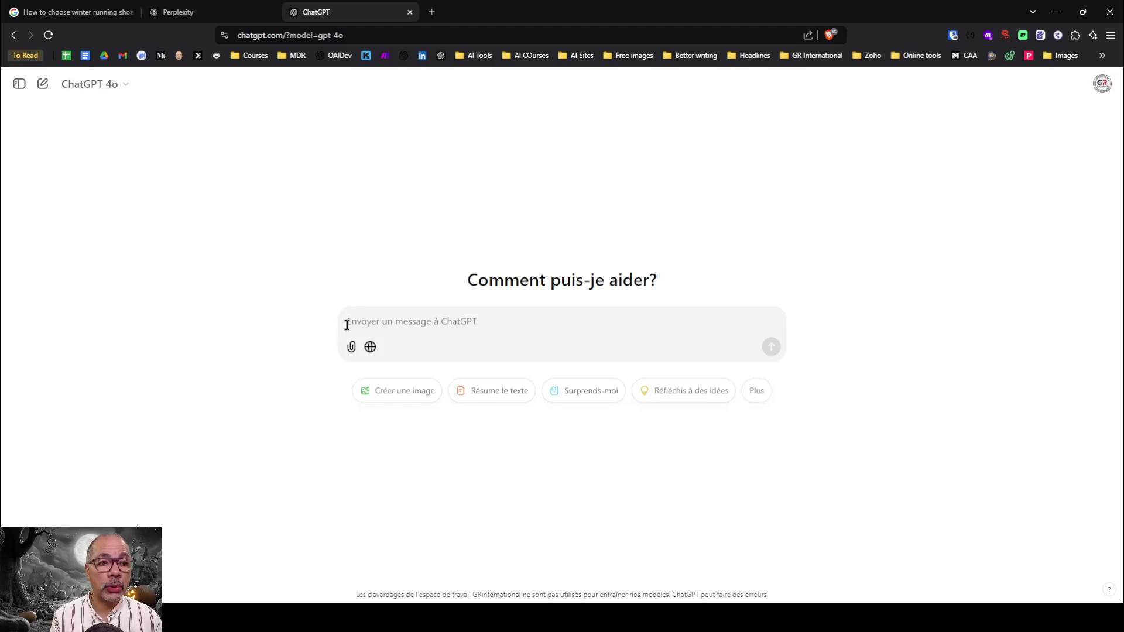
Step: Return to the Google results for "How to choose winter running shoes"
{"action": "left_click", "coordinate": [86, 12]}
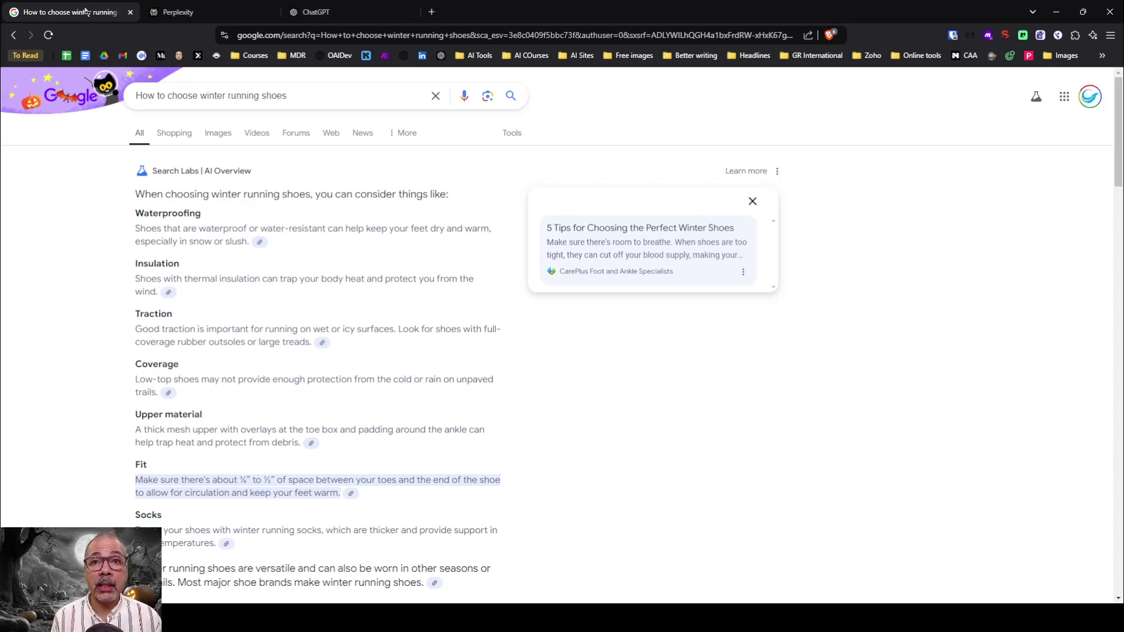
Step: Switch to Perplexity, start a new search from its home page, and attach the bass guitar photo PXL_20241101_012720811.jpg
{"action": "left_click", "coordinate": [216, 21]}
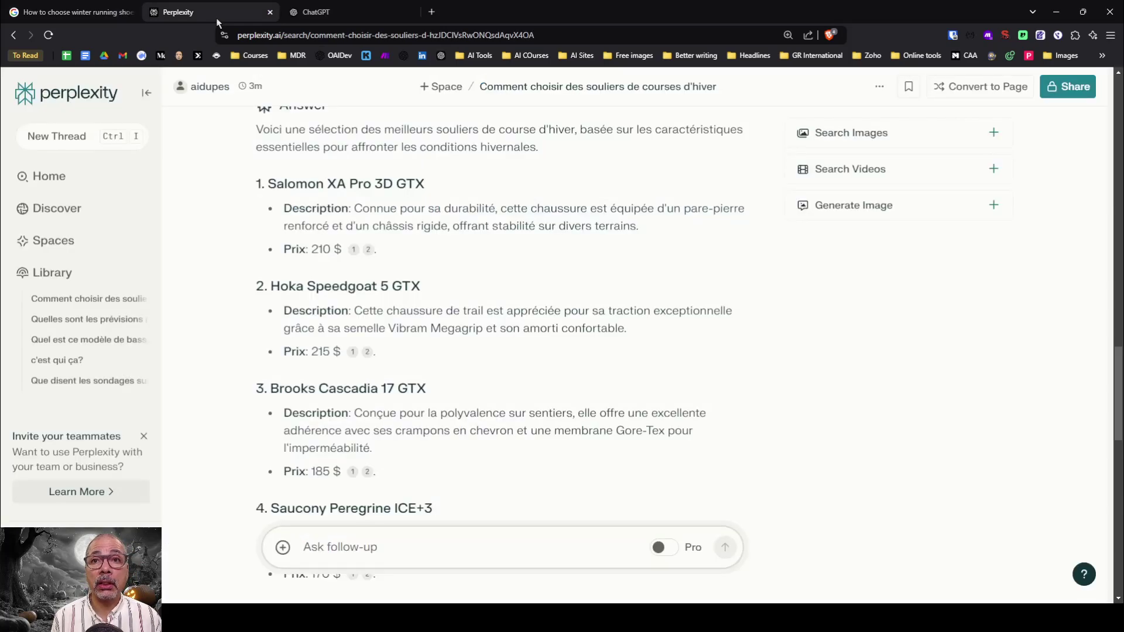
{"action": "left_click", "coordinate": [93, 99]}
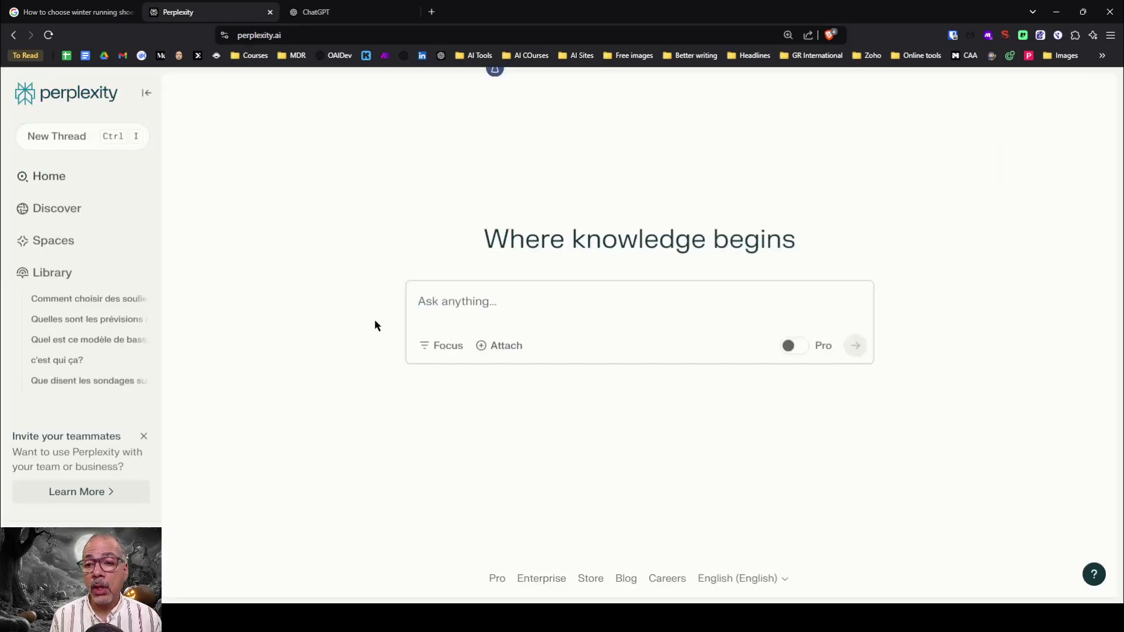
{"action": "left_click", "coordinate": [500, 347]}
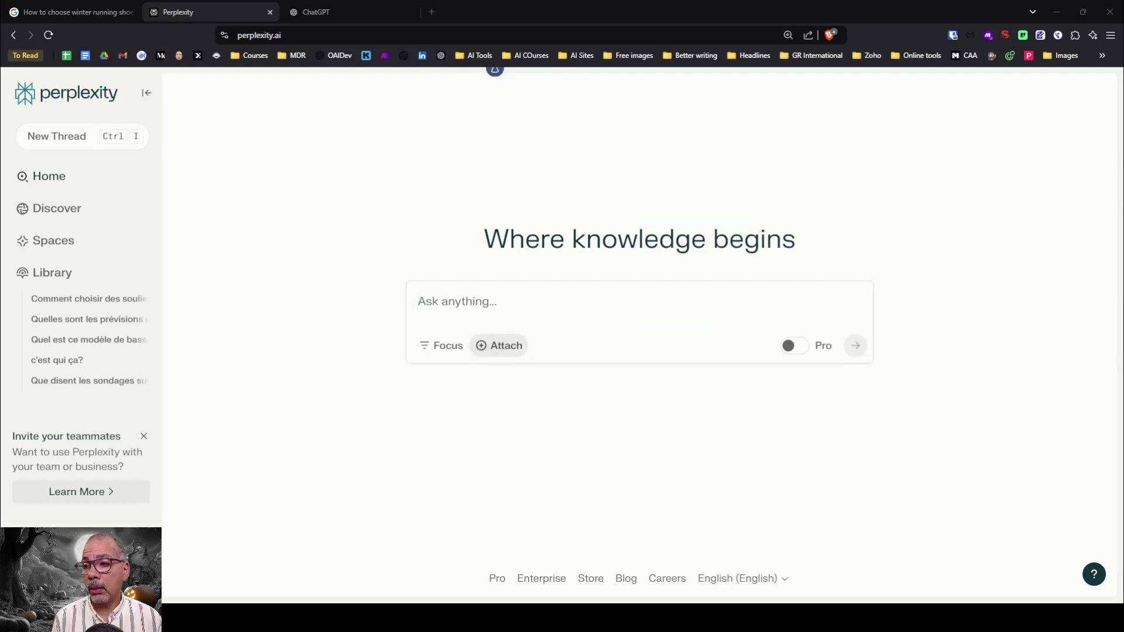
{"action": "key", "text": "Escape"}
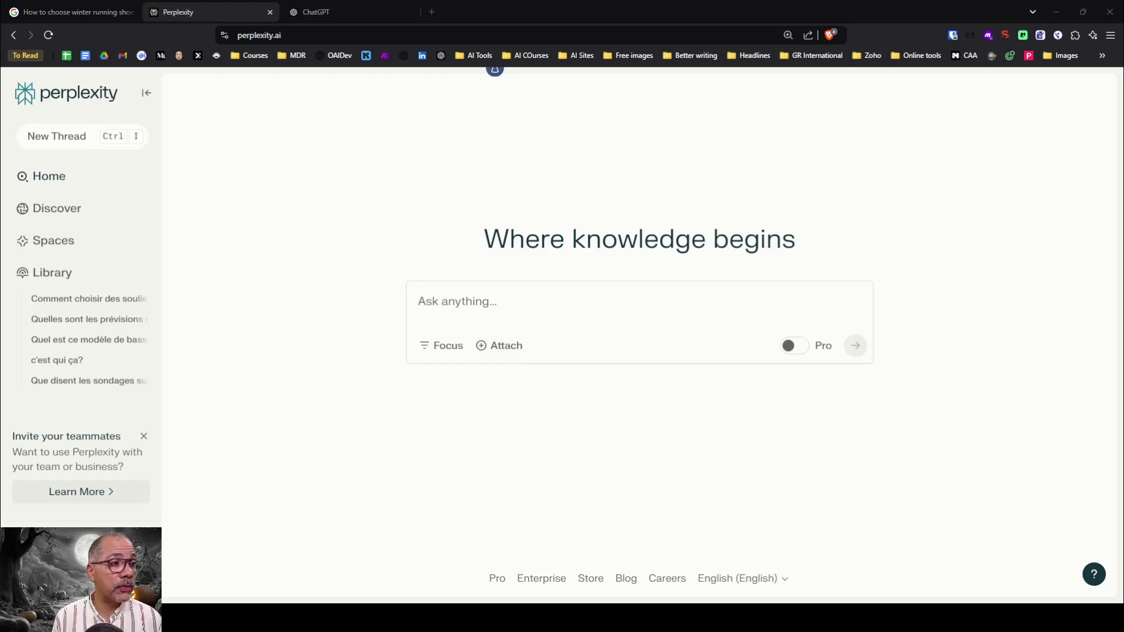
{"action": "left_click_drag", "start_coordinate": [1123, 322], "coordinate": [639, 322]}
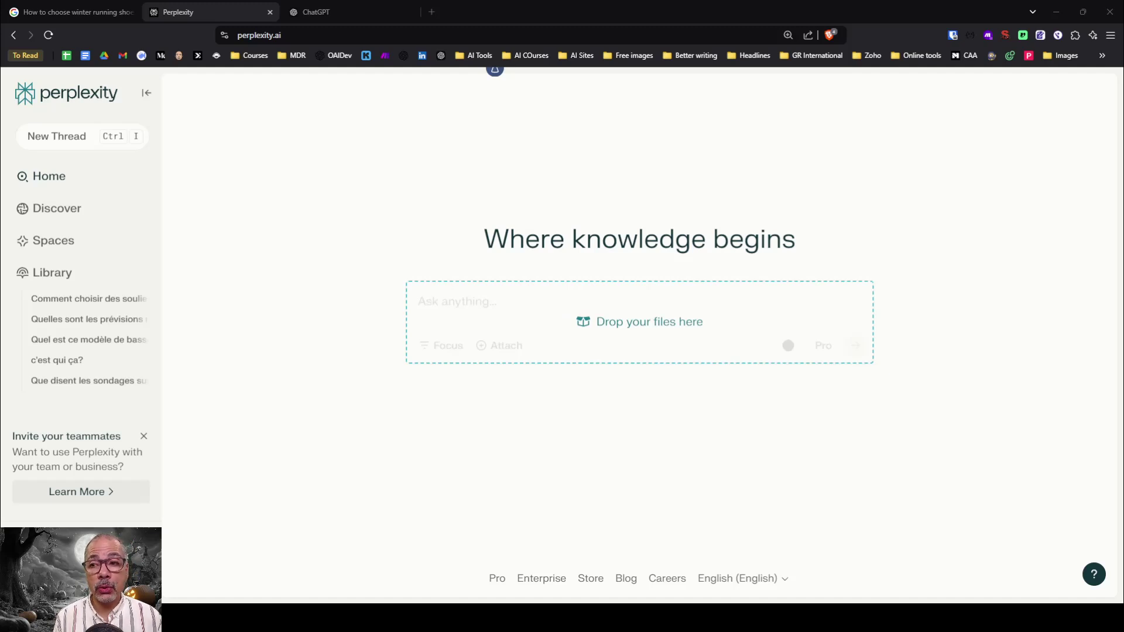
{"action": "left_click_drag", "start_coordinate": [639, 322], "coordinate": [551, 309]}
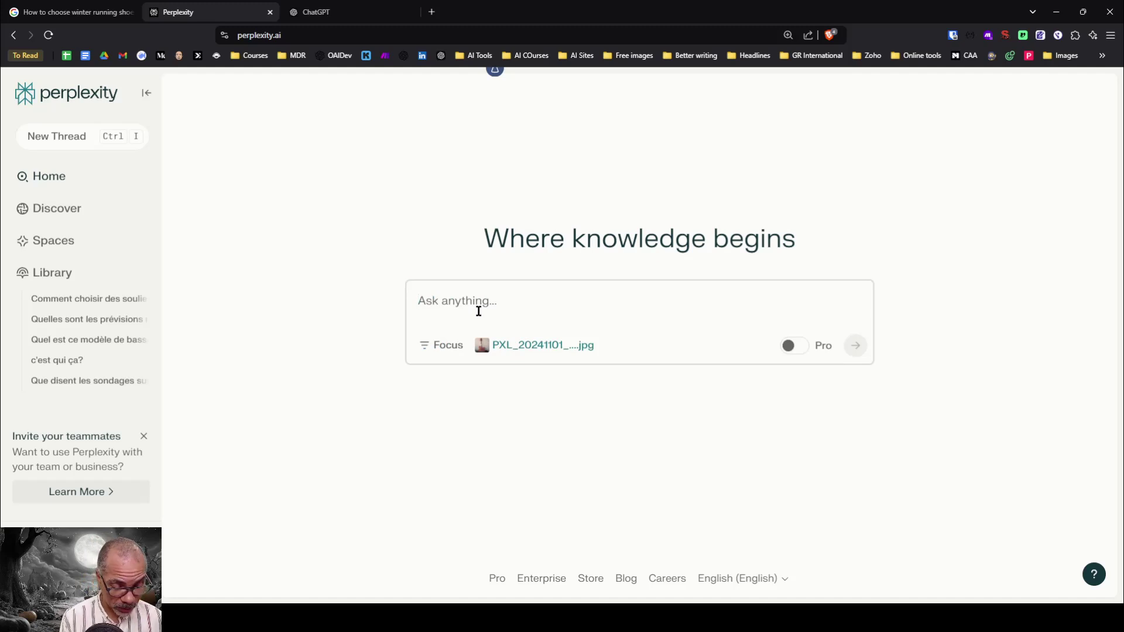
Step: Ask "Quel est le modèle de cette basse" about the attached photo, copying the question before submitting it, and review the answer
{"action": "type", "text": "Qu"}
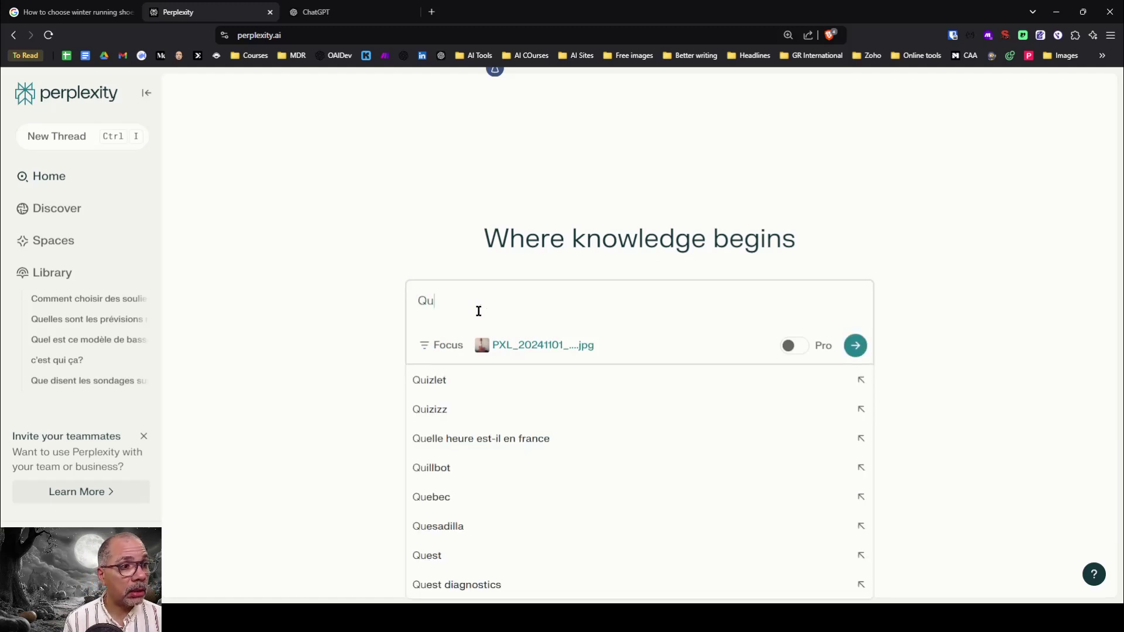
{"action": "type", "text": "el est le modèle de cette basse"}
{"action": "key", "text": "ctrl+a"}
{"action": "key", "text": "ctrl+c"}
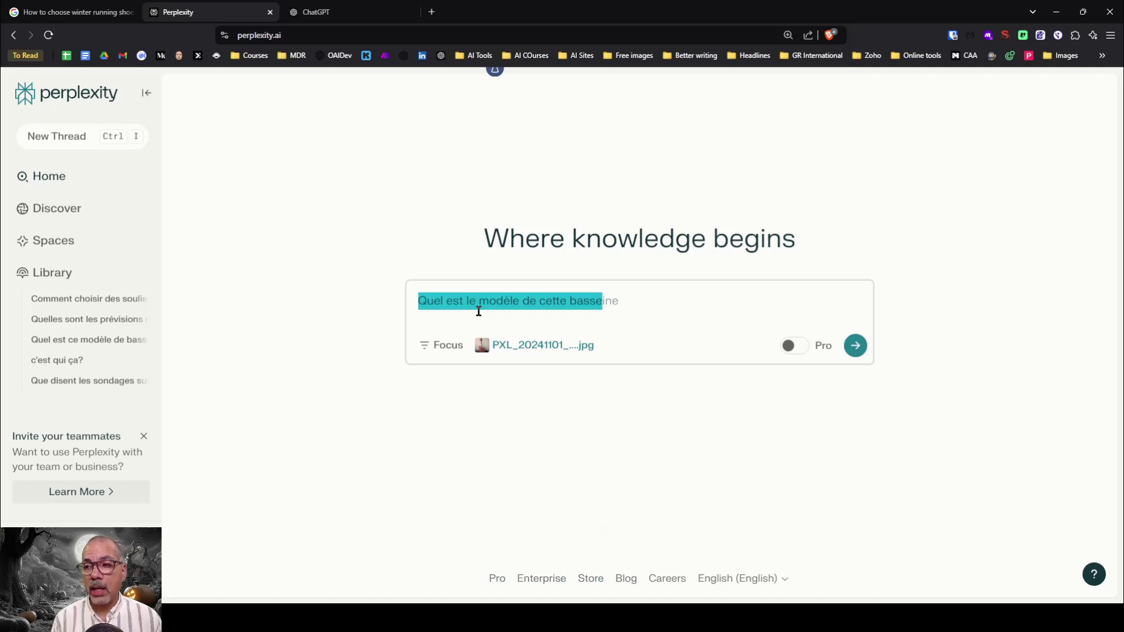
{"action": "key", "text": "Return"}
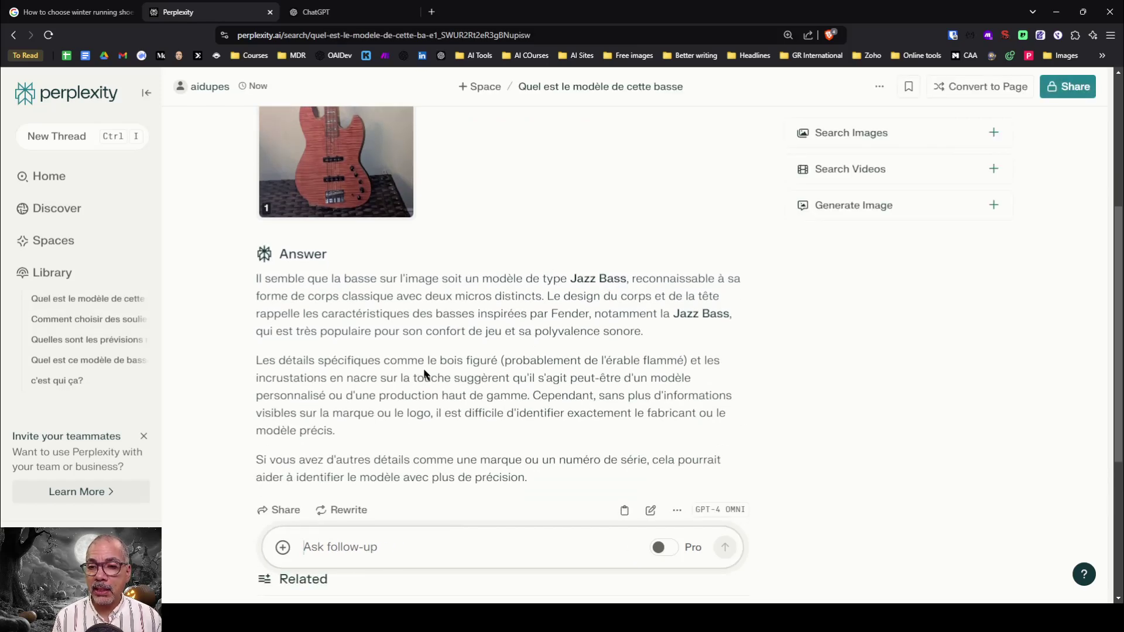
{"action": "scroll", "coordinate": [426, 375], "scroll_direction": "down", "scroll_amount": 3}
{"action": "scroll", "coordinate": [348, 220], "scroll_direction": "up", "scroll_amount": 3}
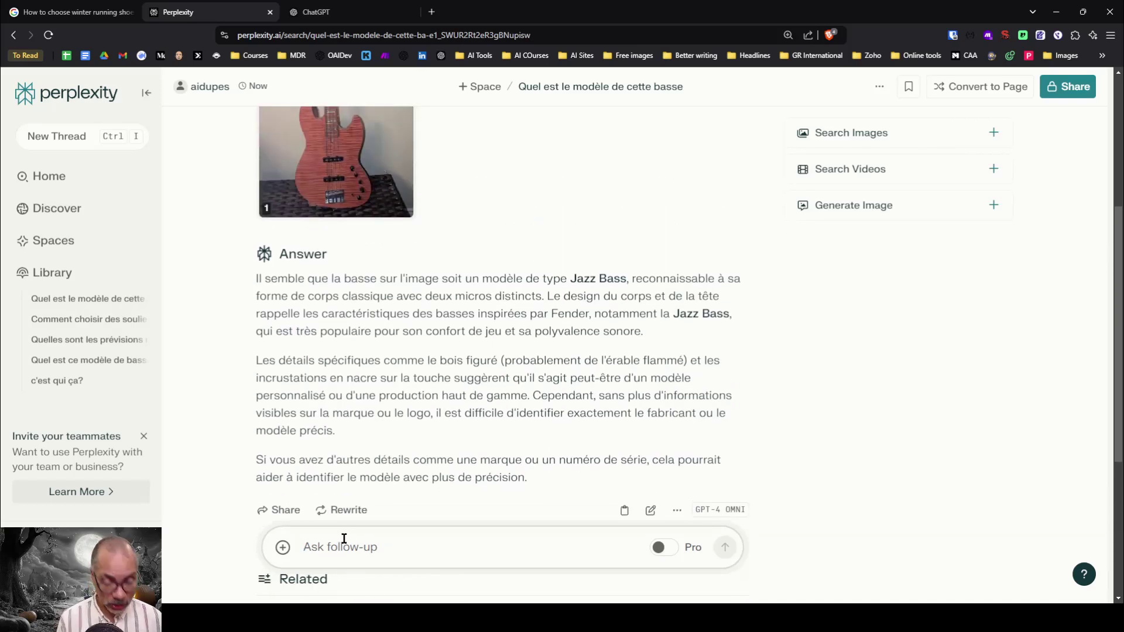
Step: Ask the follow-up "Je veux la marque et le modèle" about the bass and read the answer
{"action": "type", "text": "Je veux"}
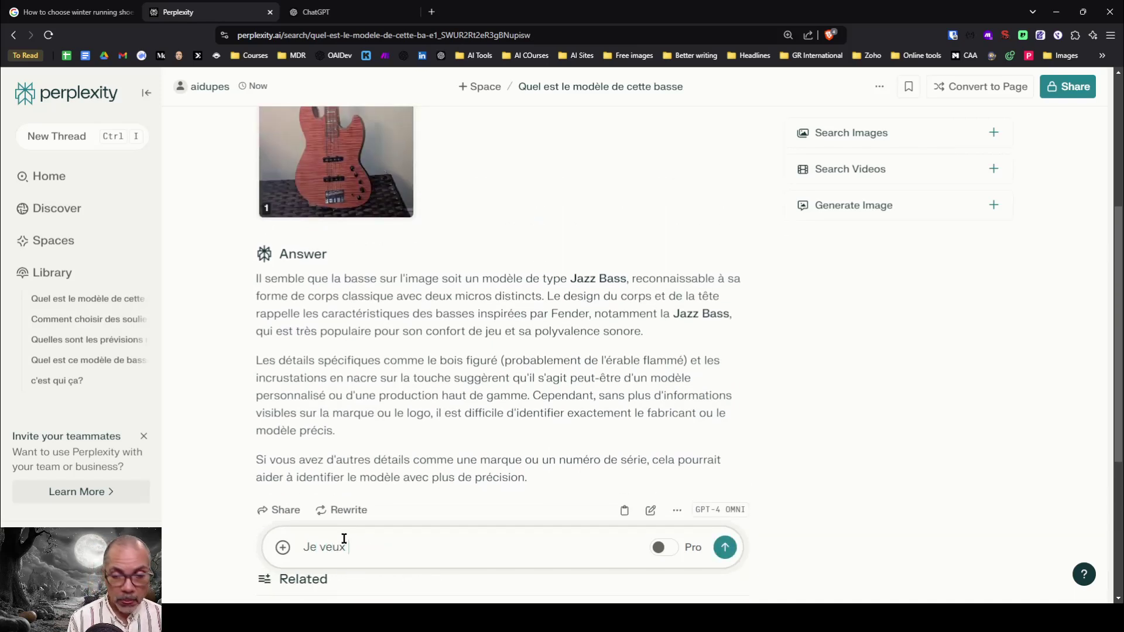
{"action": "type", "text": " la marque e"}
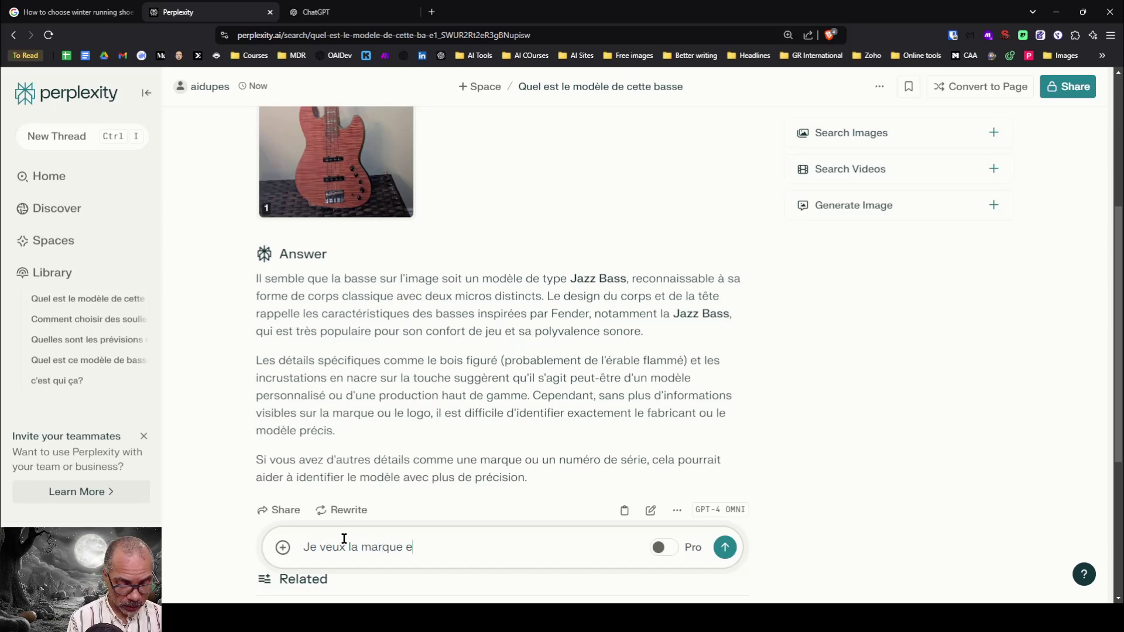
{"action": "type", "text": "t le modèle"}
{"action": "key", "text": "Return"}
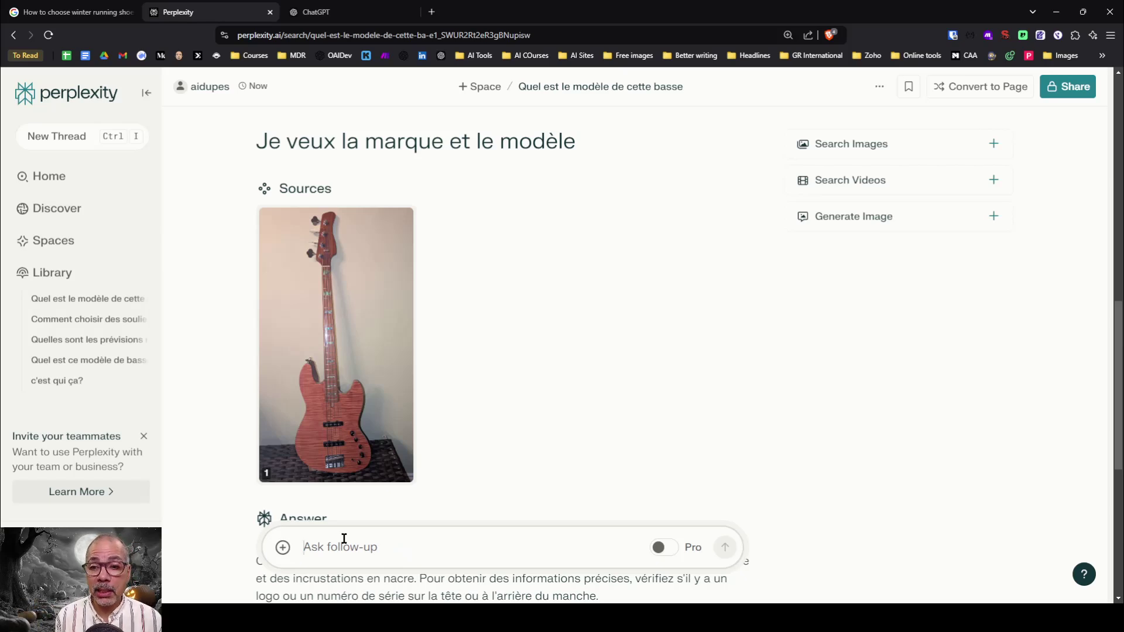
{"action": "scroll", "coordinate": [580, 306], "scroll_direction": "down", "scroll_amount": 4}
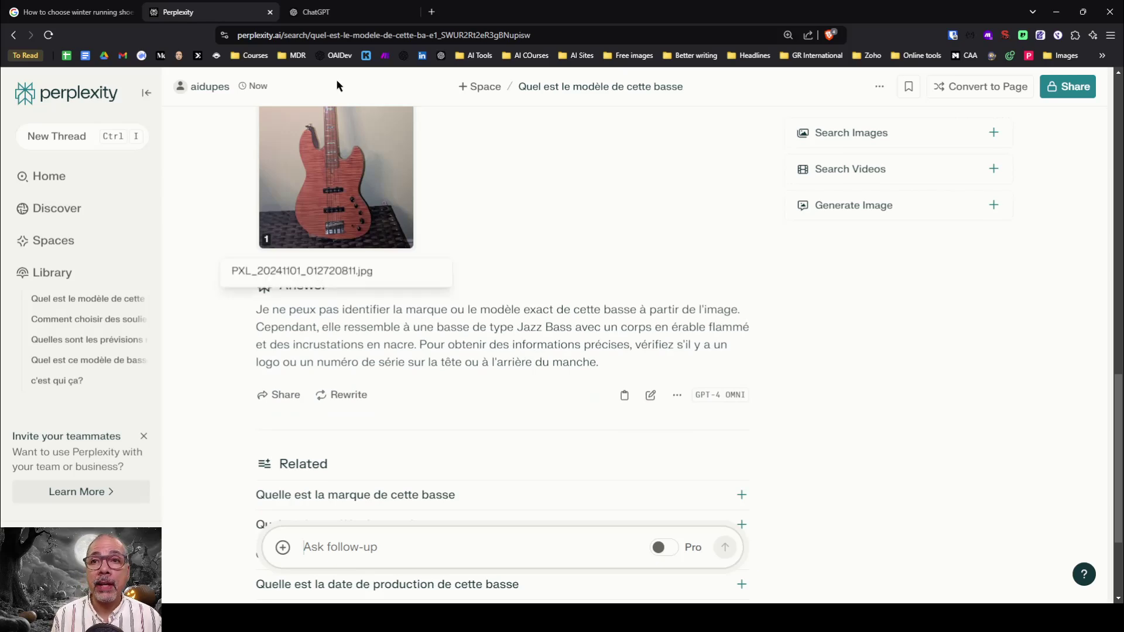
Step: Switch to ChatGPT, attach the bass guitar photo, and submit the copied question "Quel est le modèle de cette basse"
{"action": "left_click", "coordinate": [337, 12]}
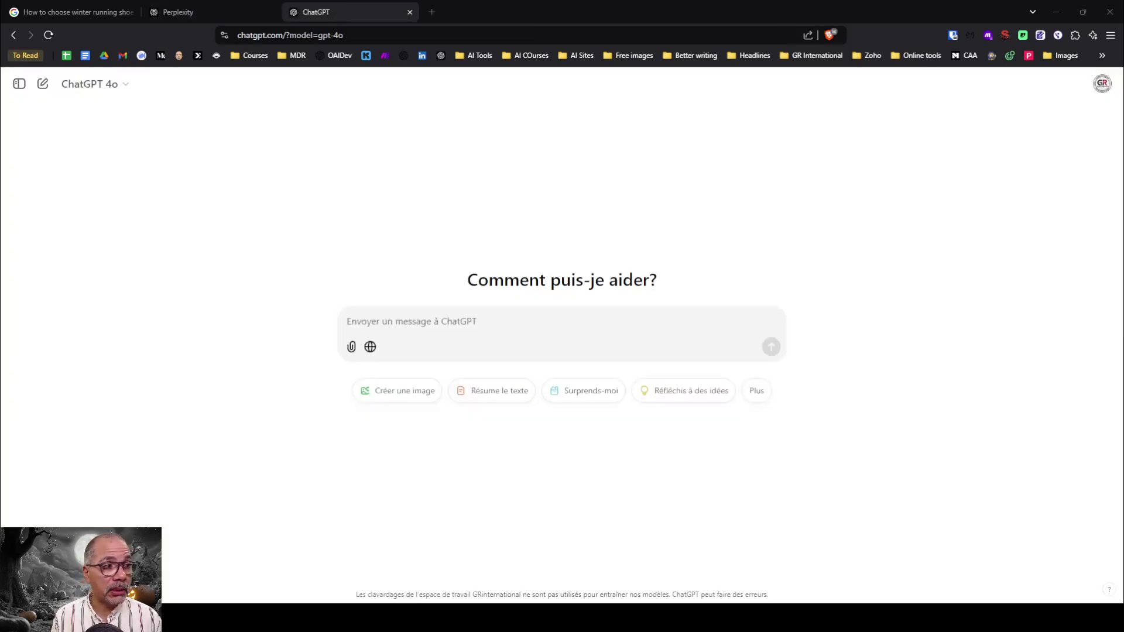
{"action": "left_click_drag", "start_coordinate": [413, 326], "coordinate": [411, 323]}
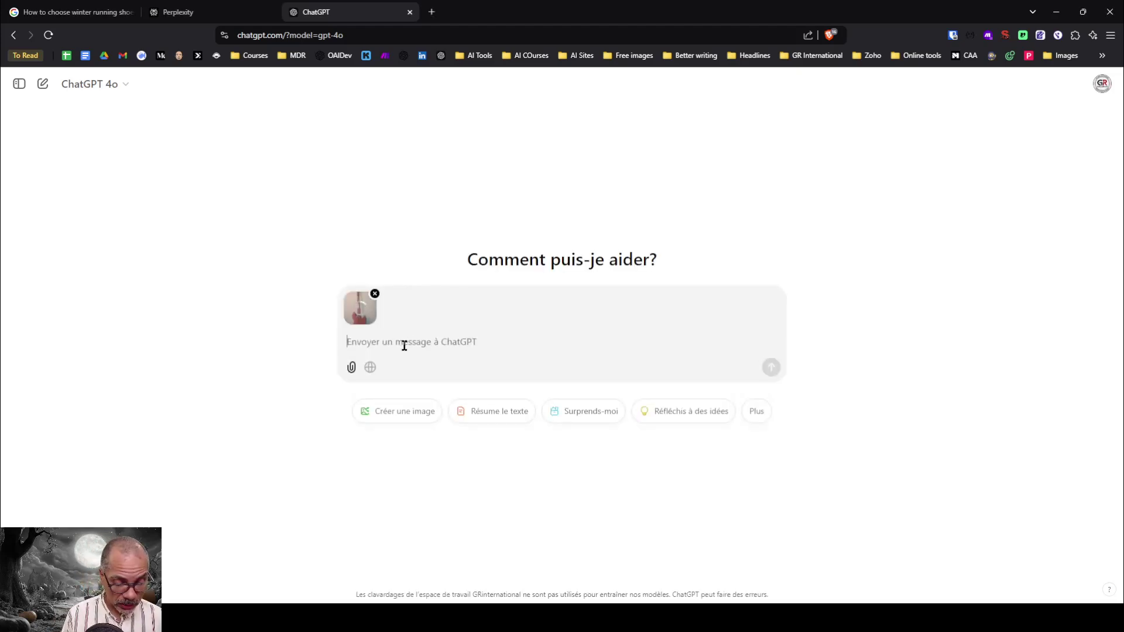
{"action": "key", "text": "ctrl+v"}
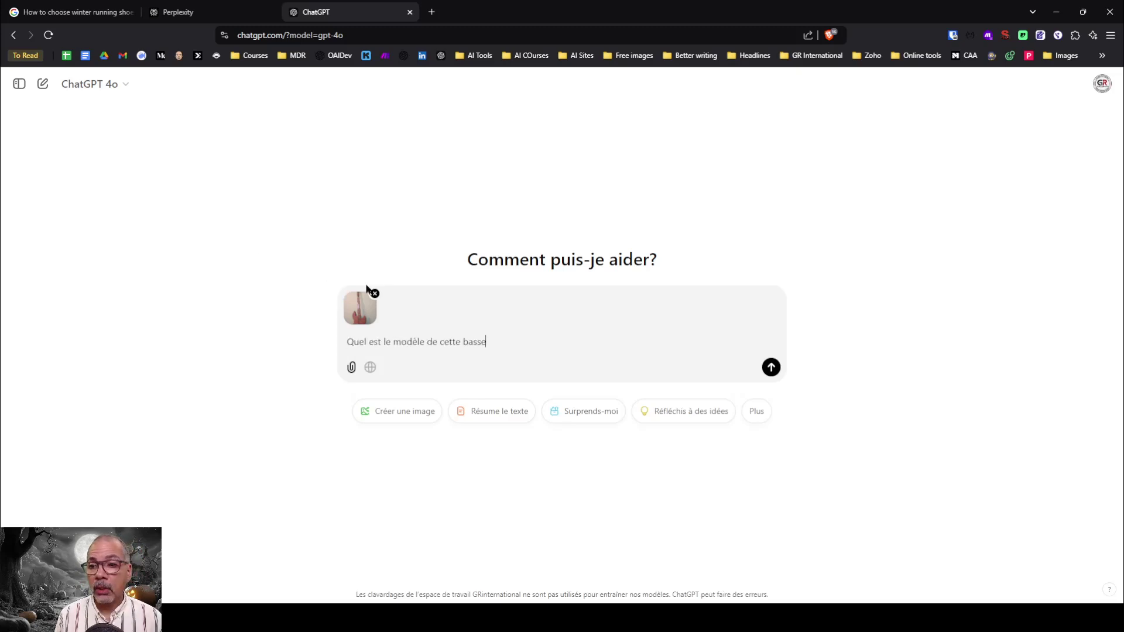
{"action": "left_click", "coordinate": [772, 368]}
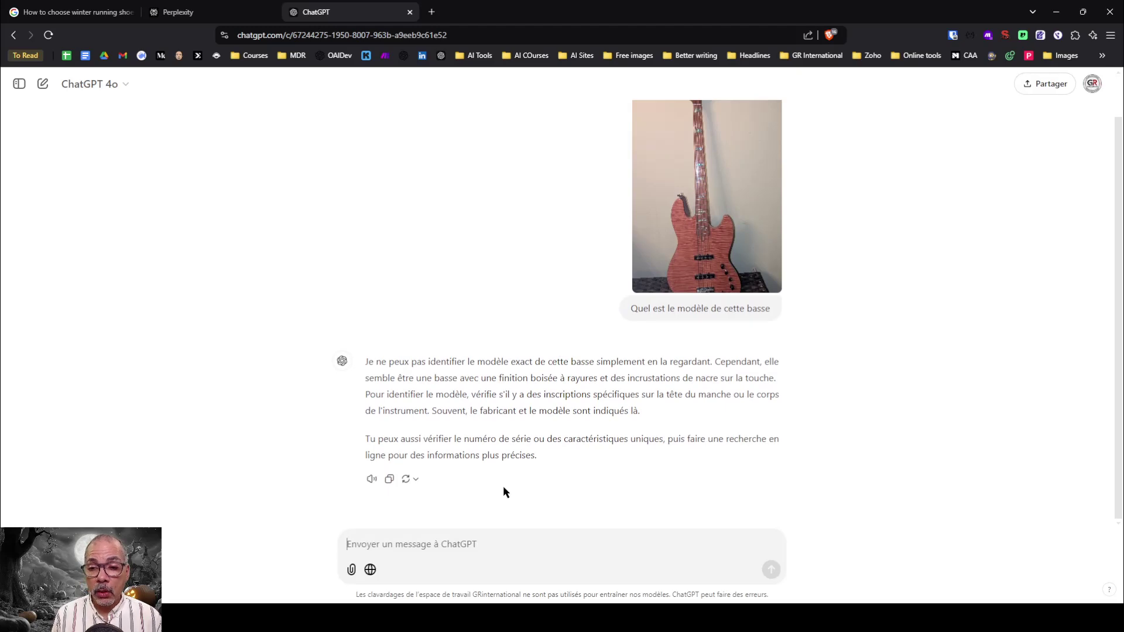
Step: In a new chat with web search on, attach the bass photo, ask "Quel est le modèle de cette basse", and review the answer
{"action": "left_click", "coordinate": [43, 84]}
{"action": "left_click", "coordinate": [370, 347]}
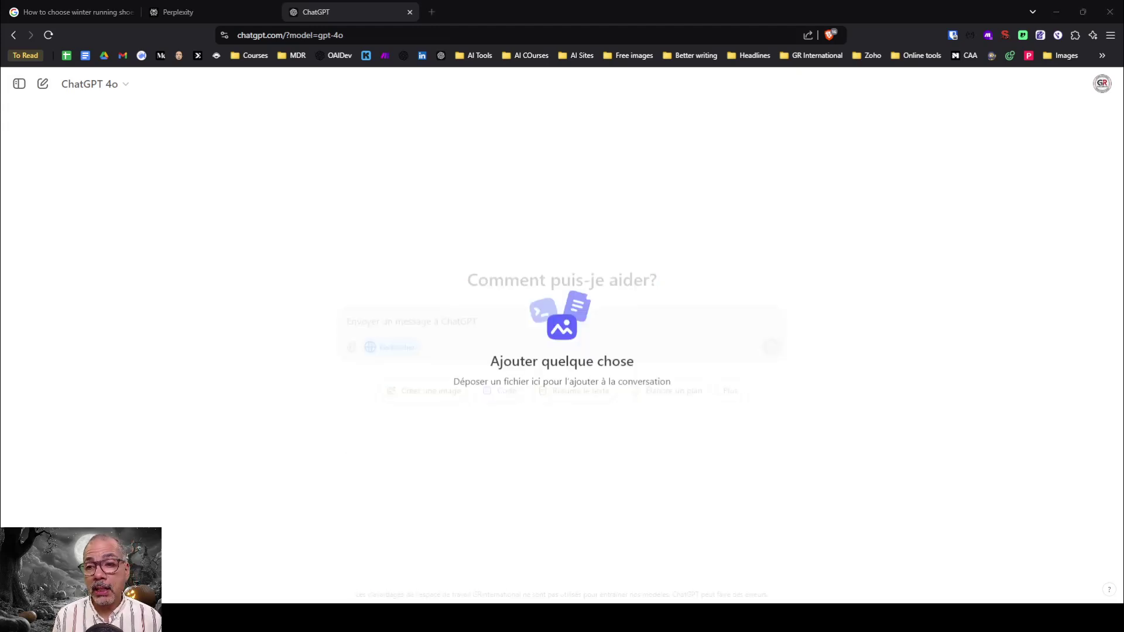
{"action": "left_click_drag", "start_coordinate": [422, 321], "coordinate": [423, 321]}
{"action": "key", "text": "ctrl+v"}
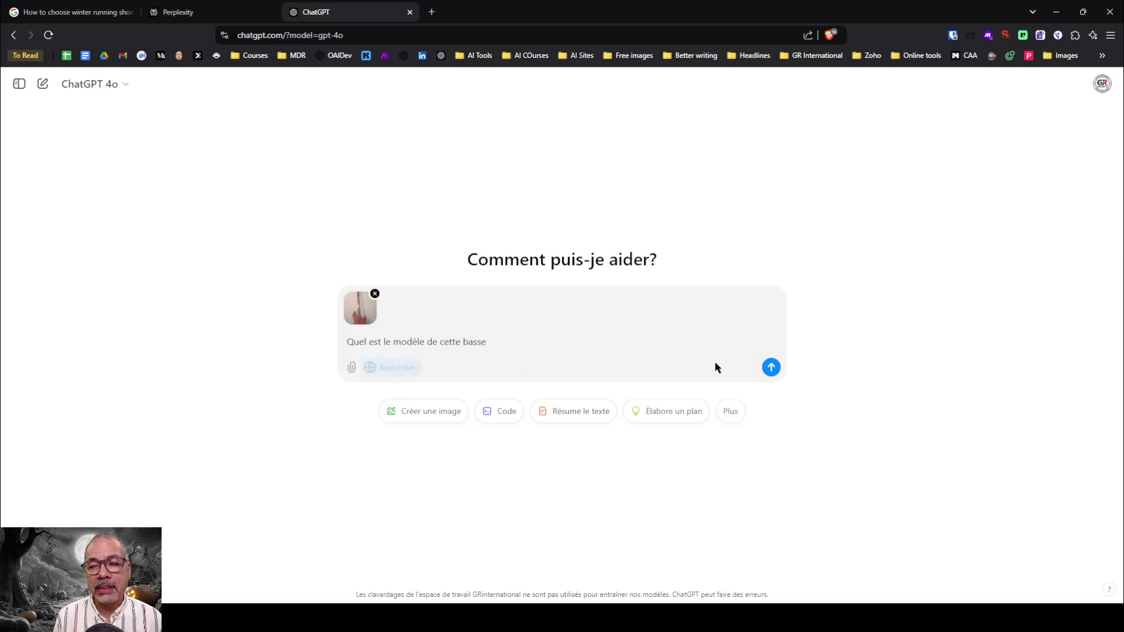
{"action": "left_click", "coordinate": [768, 367]}
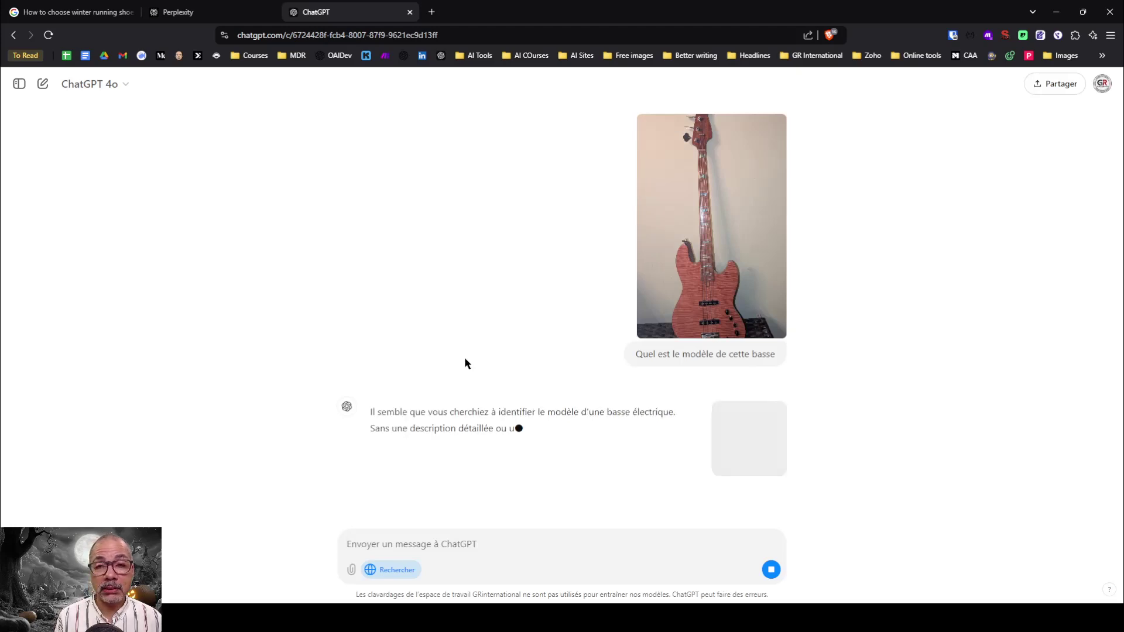
{"action": "scroll", "coordinate": [470, 296], "scroll_direction": "down", "scroll_amount": 2}
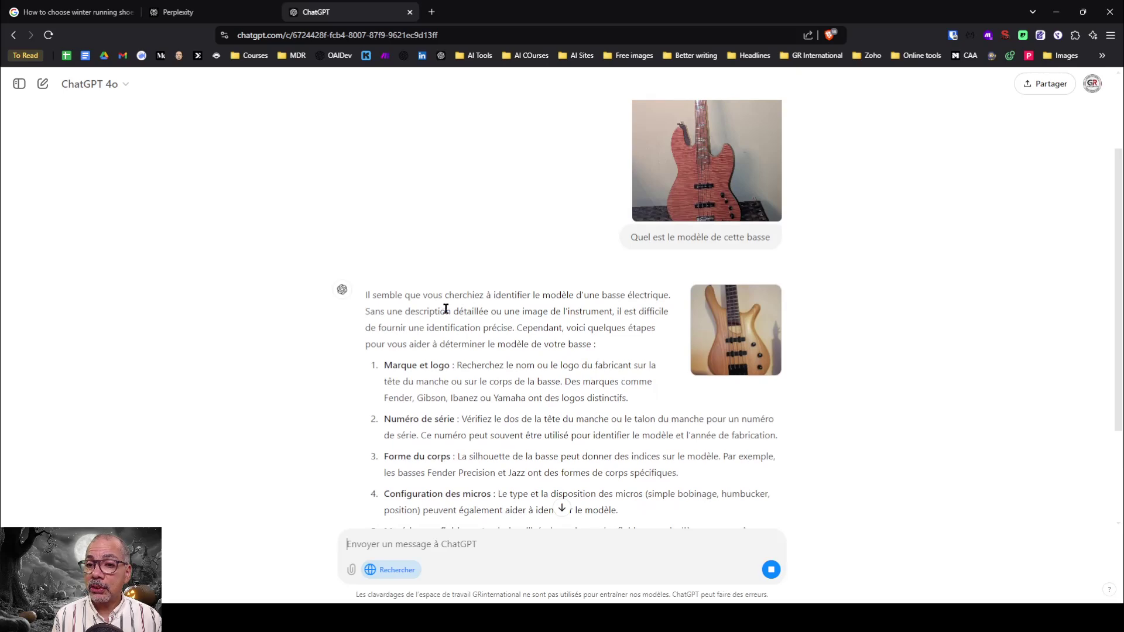
{"action": "scroll", "coordinate": [445, 307], "scroll_direction": "down", "scroll_amount": 1}
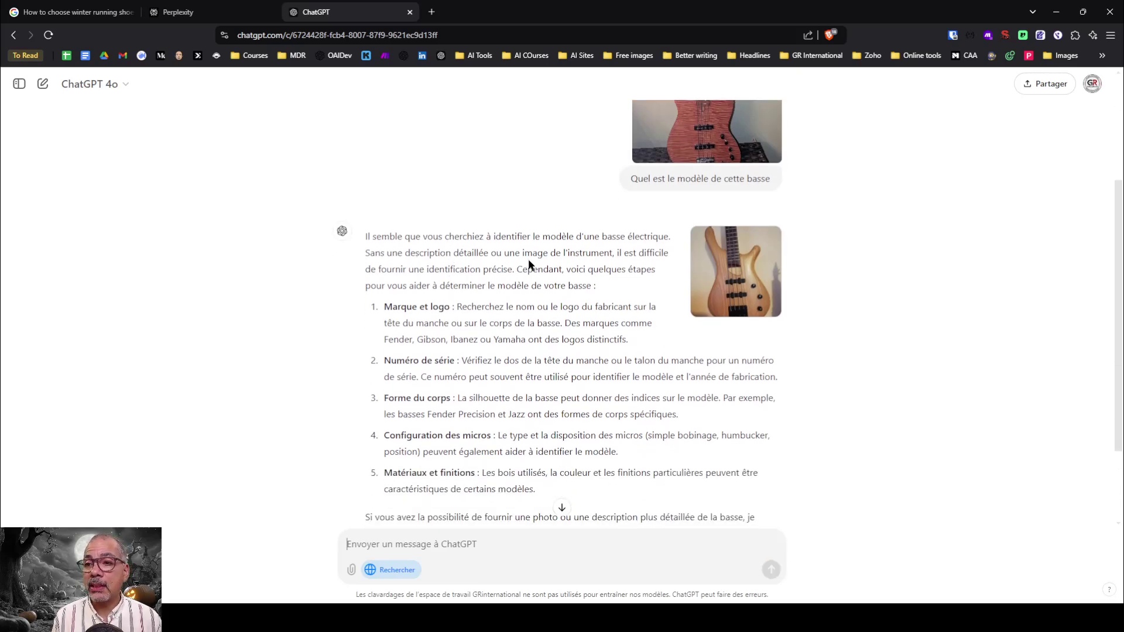
{"action": "scroll", "coordinate": [629, 279], "scroll_direction": "up", "scroll_amount": 1}
{"action": "scroll", "coordinate": [629, 279], "scroll_direction": "up", "scroll_amount": 2}
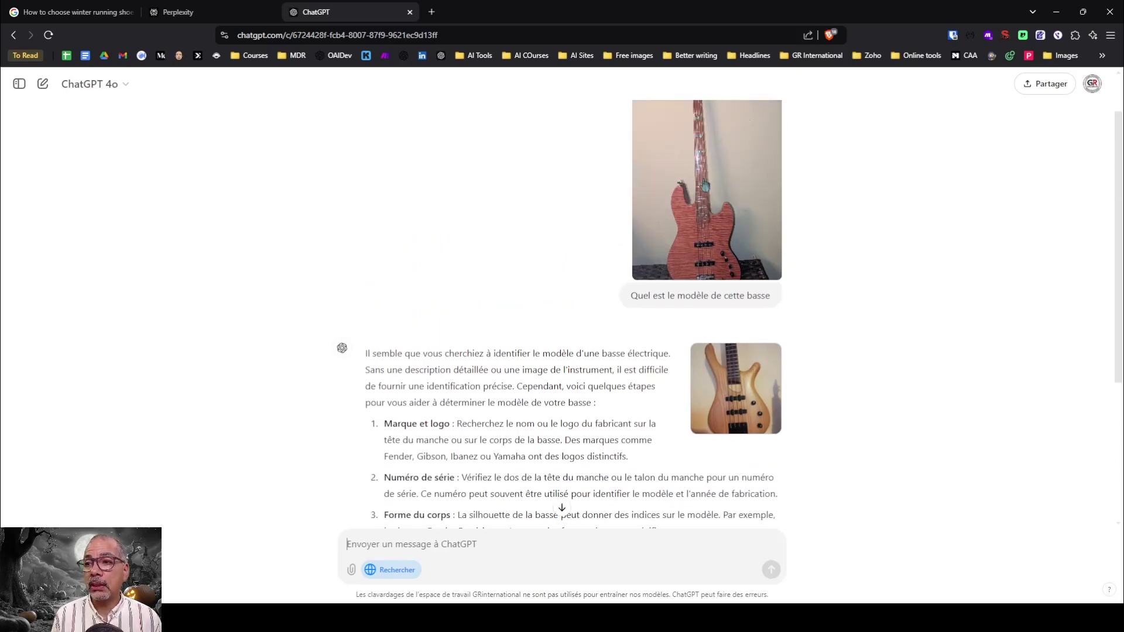
{"action": "scroll", "coordinate": [540, 277], "scroll_direction": "down", "scroll_amount": 2}
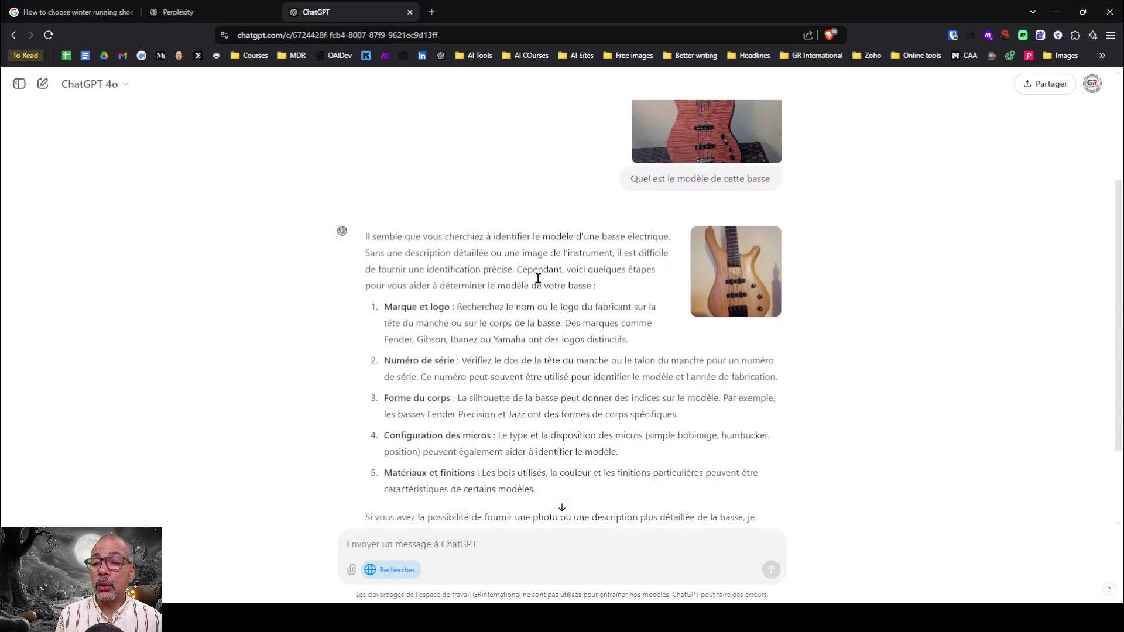
{"action": "scroll", "coordinate": [537, 275], "scroll_direction": "down", "scroll_amount": 1}
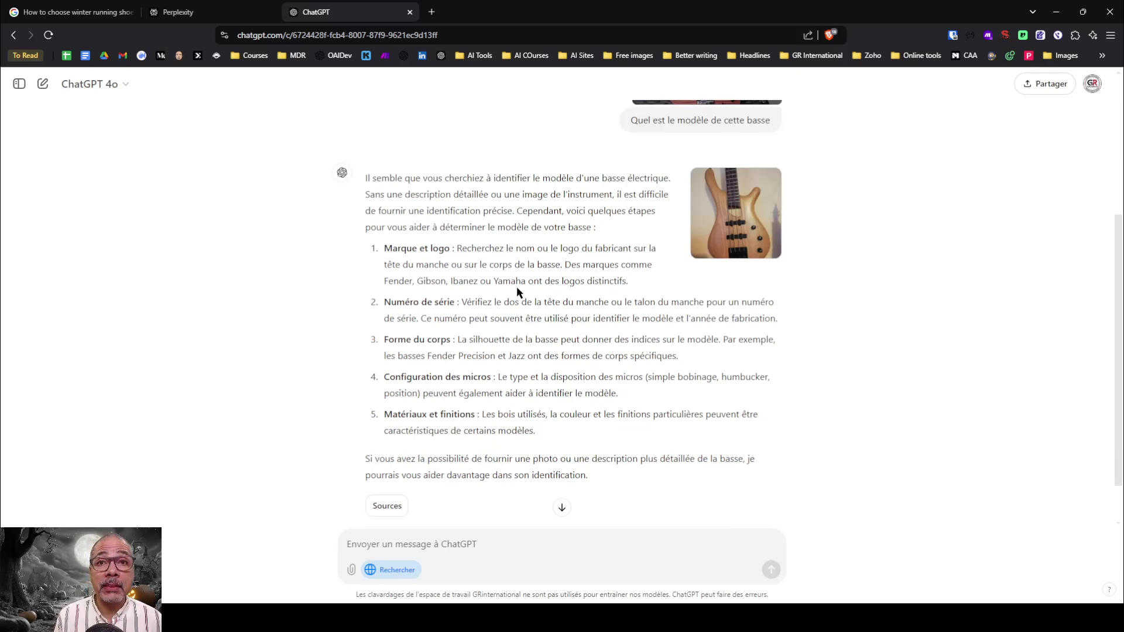
Step: Return to Google, run a Google Lens search from its home page with the bass guitar photo, and browse the visual matches
{"action": "left_click", "coordinate": [66, 13]}
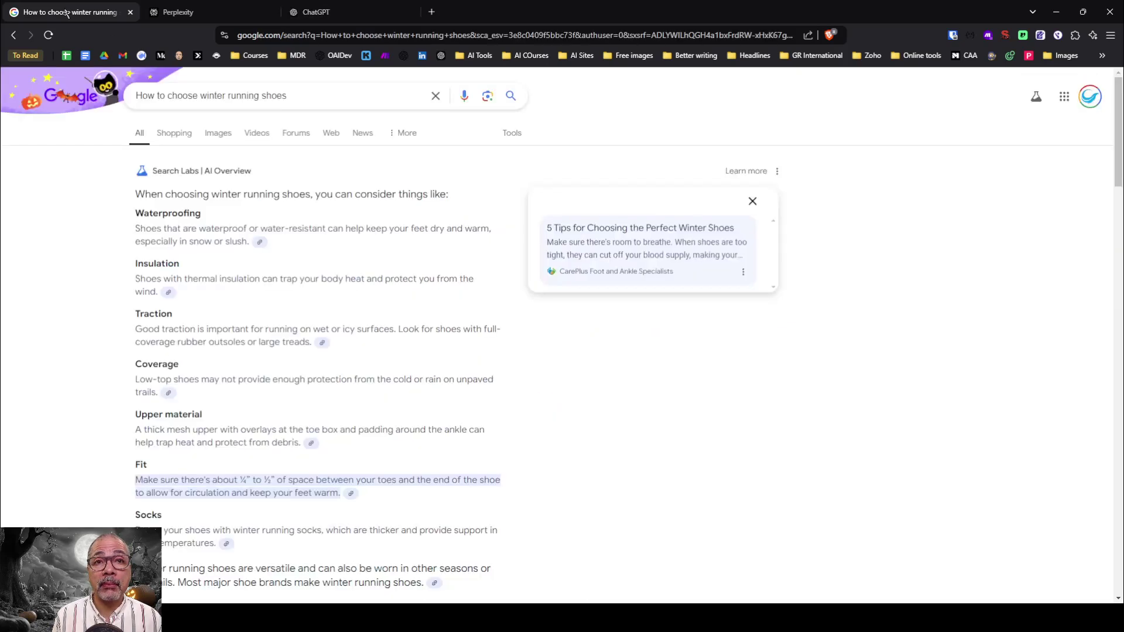
{"action": "left_click", "coordinate": [65, 105]}
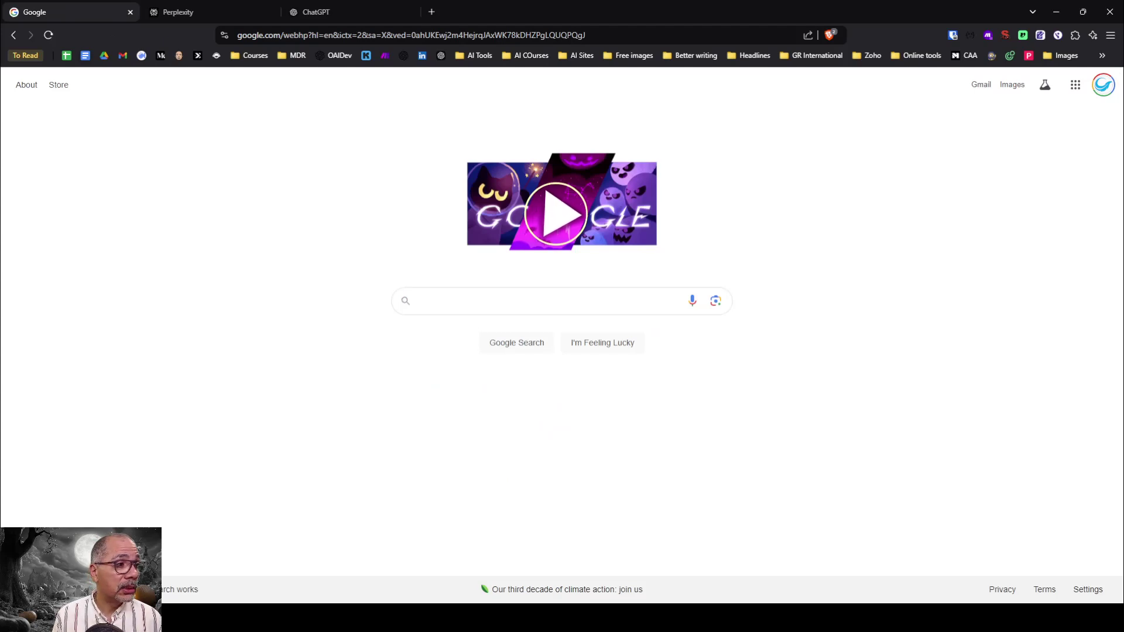
{"action": "left_click", "coordinate": [715, 300]}
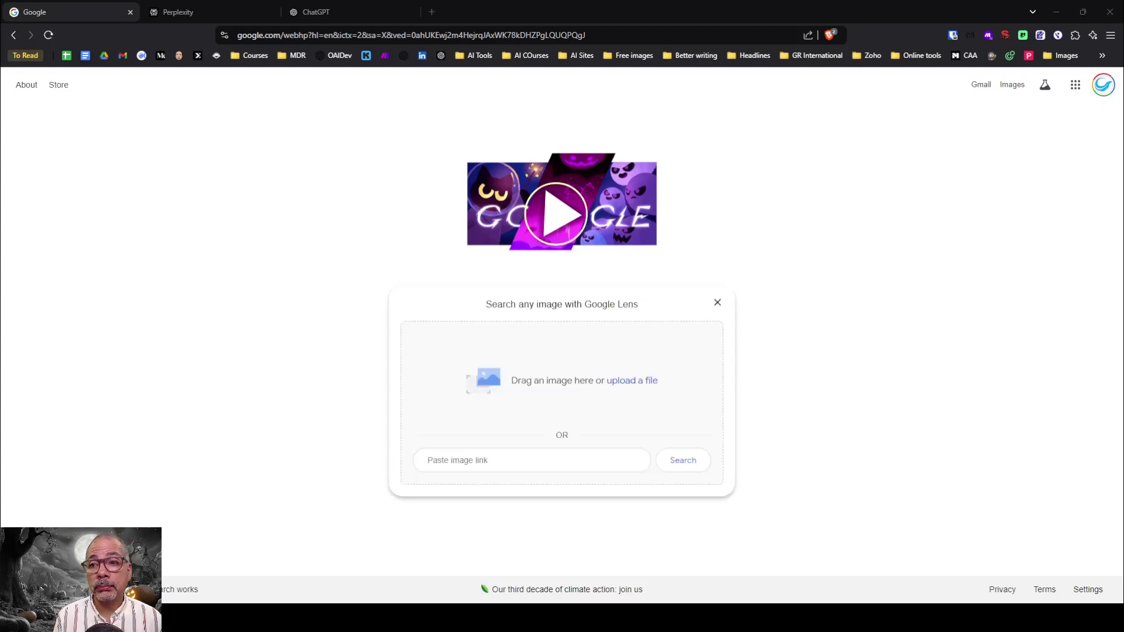
{"action": "left_click_drag", "start_coordinate": [527, 386], "coordinate": [529, 389]}
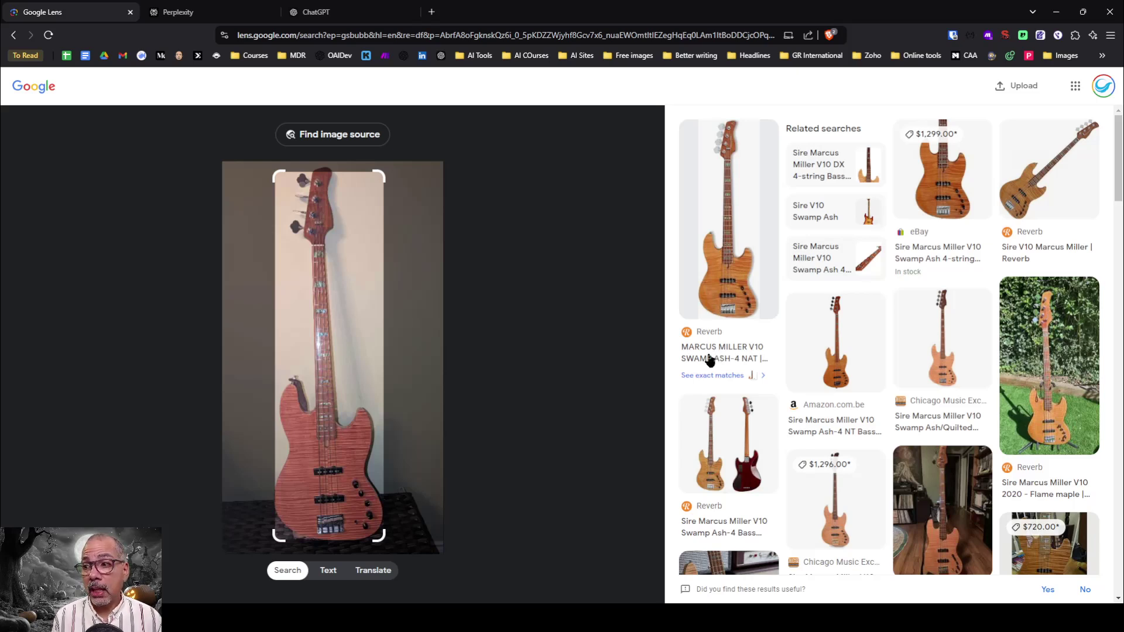
{"action": "scroll", "coordinate": [744, 321], "scroll_direction": "down", "scroll_amount": 10}
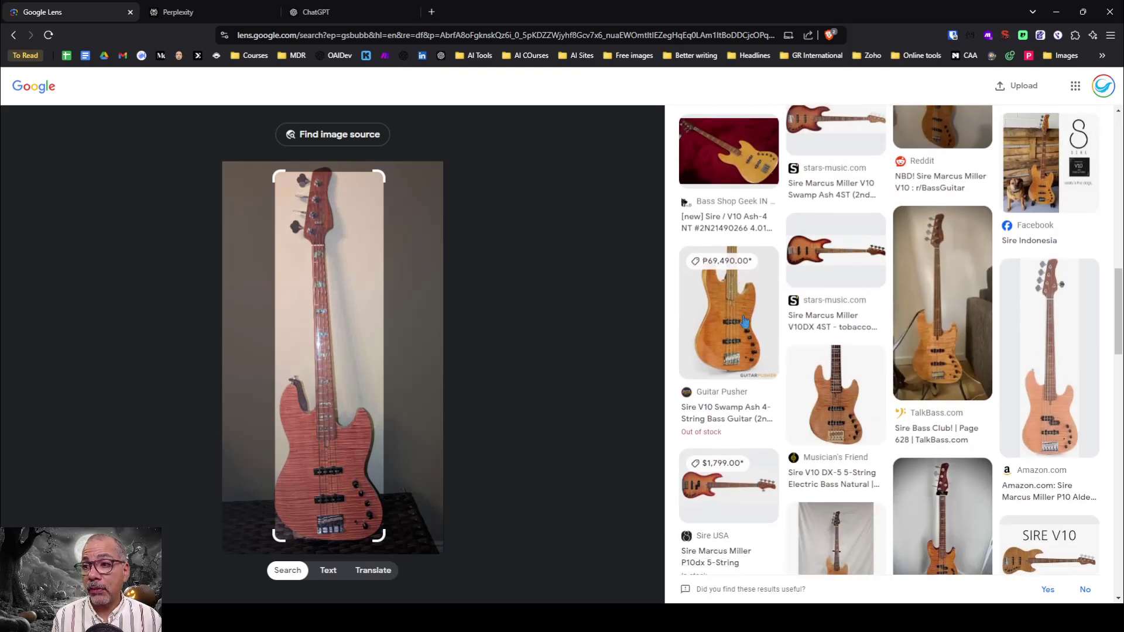
{"action": "scroll", "coordinate": [745, 321], "scroll_direction": "down", "scroll_amount": 8}
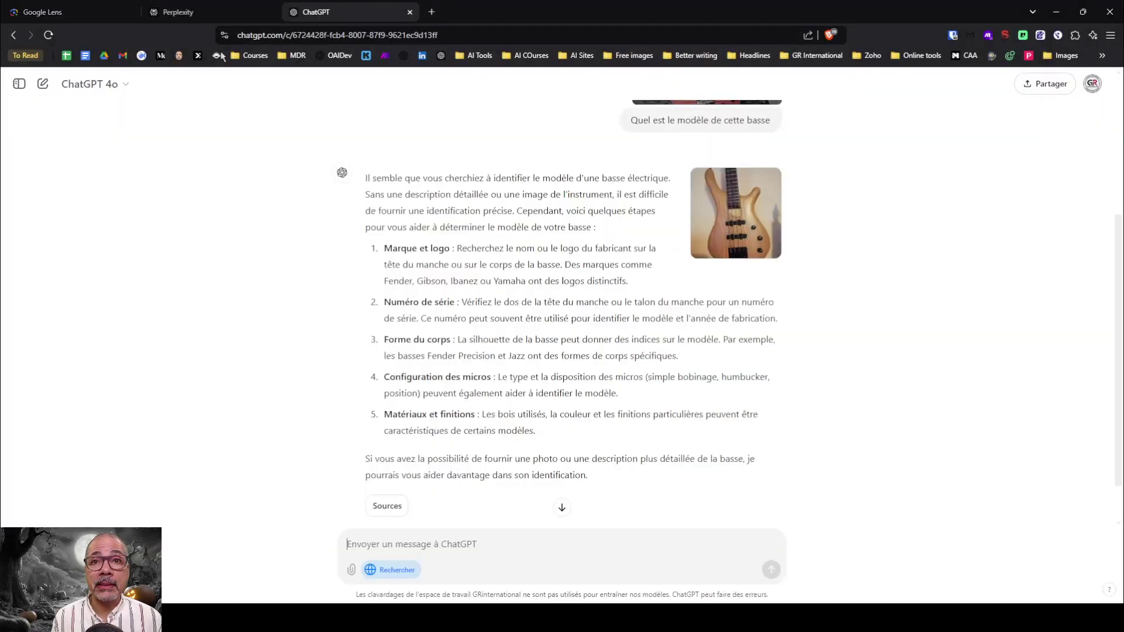
Step: Switch to Perplexity to view its Spaces page, and return to the ChatGPT conversation about the bass
{"action": "left_click", "coordinate": [186, 12]}
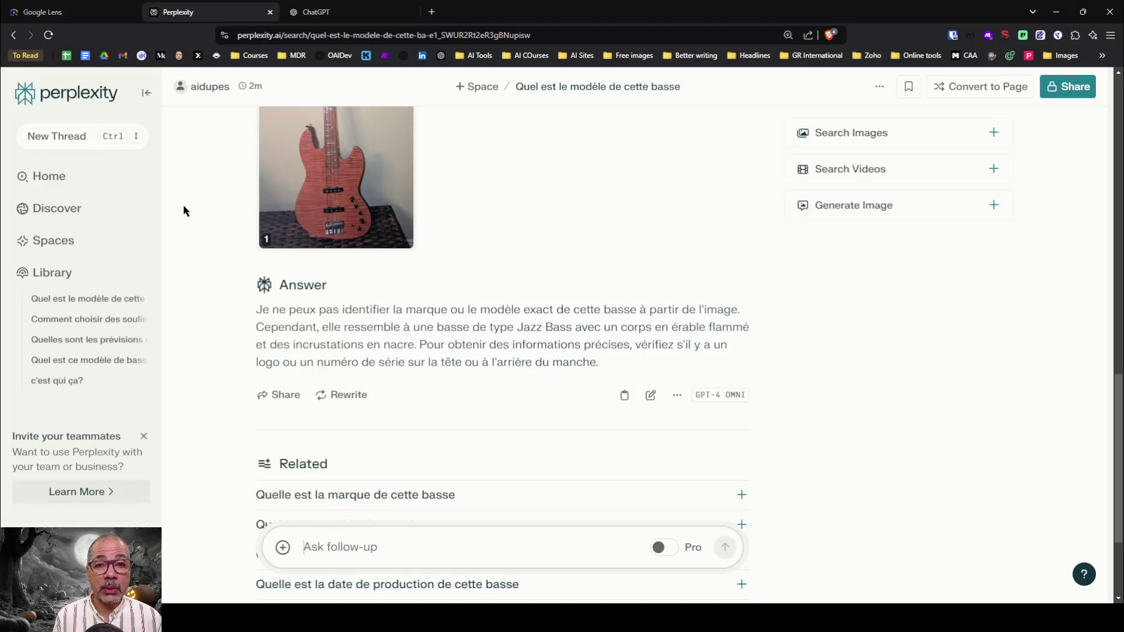
{"action": "left_click", "coordinate": [59, 241]}
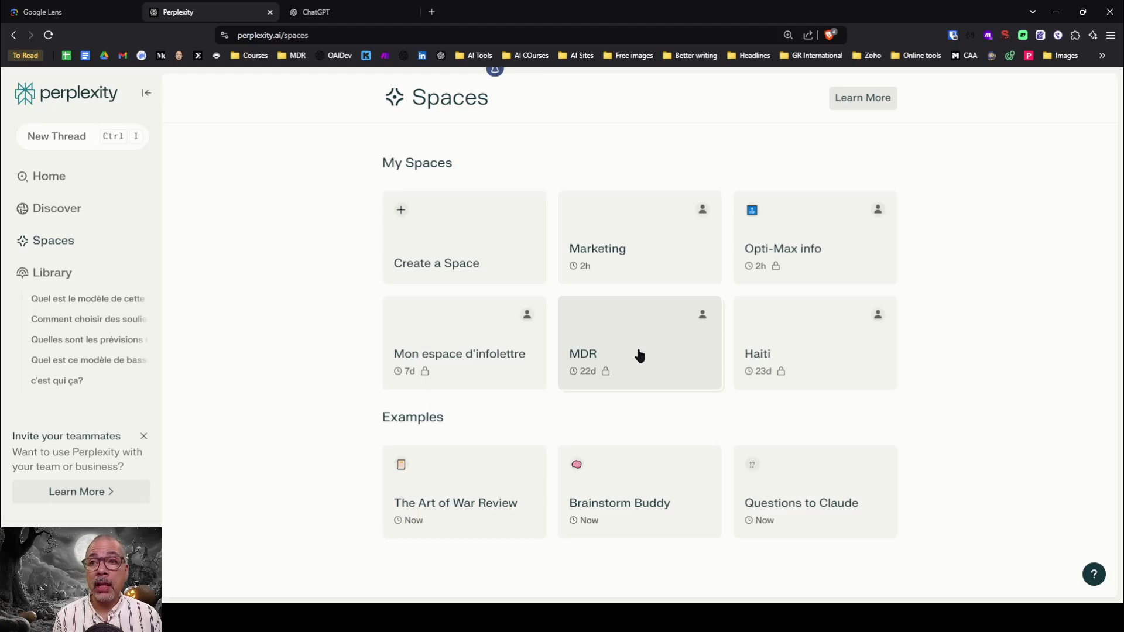
{"action": "left_click", "coordinate": [342, 15]}
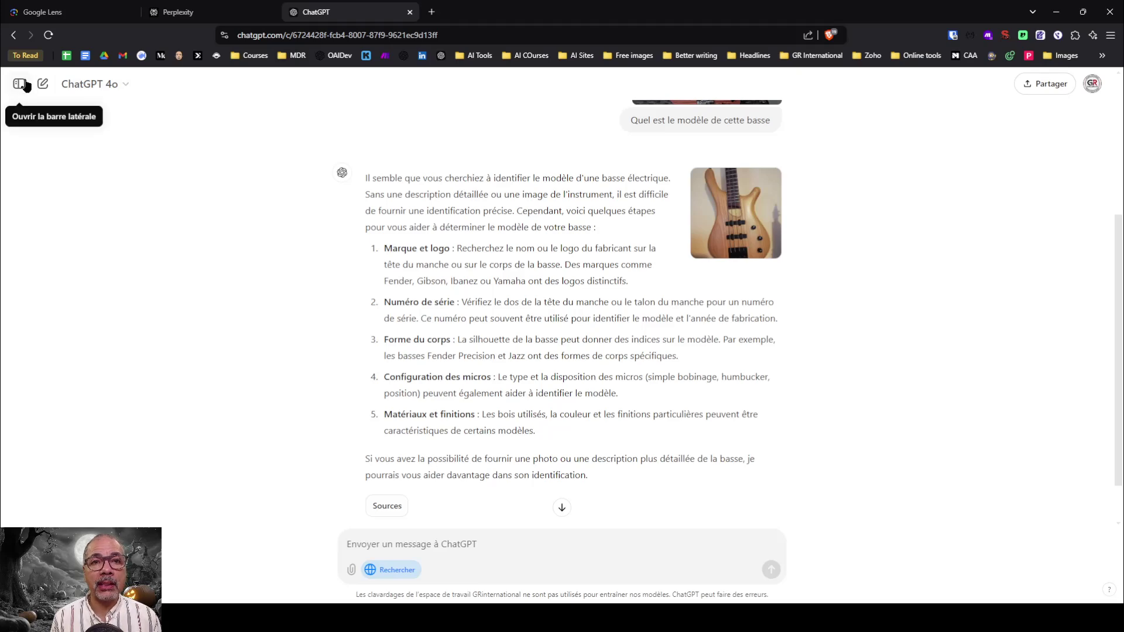
Step: Show the ChatGPT conversation history, browse the list of past chats, and hide it again
{"action": "left_click", "coordinate": [20, 84]}
{"action": "scroll", "coordinate": [61, 371], "scroll_direction": "down", "scroll_amount": 3}
{"action": "scroll", "coordinate": [63, 384], "scroll_direction": "up", "scroll_amount": 2}
{"action": "scroll", "coordinate": [63, 384], "scroll_direction": "down", "scroll_amount": 3}
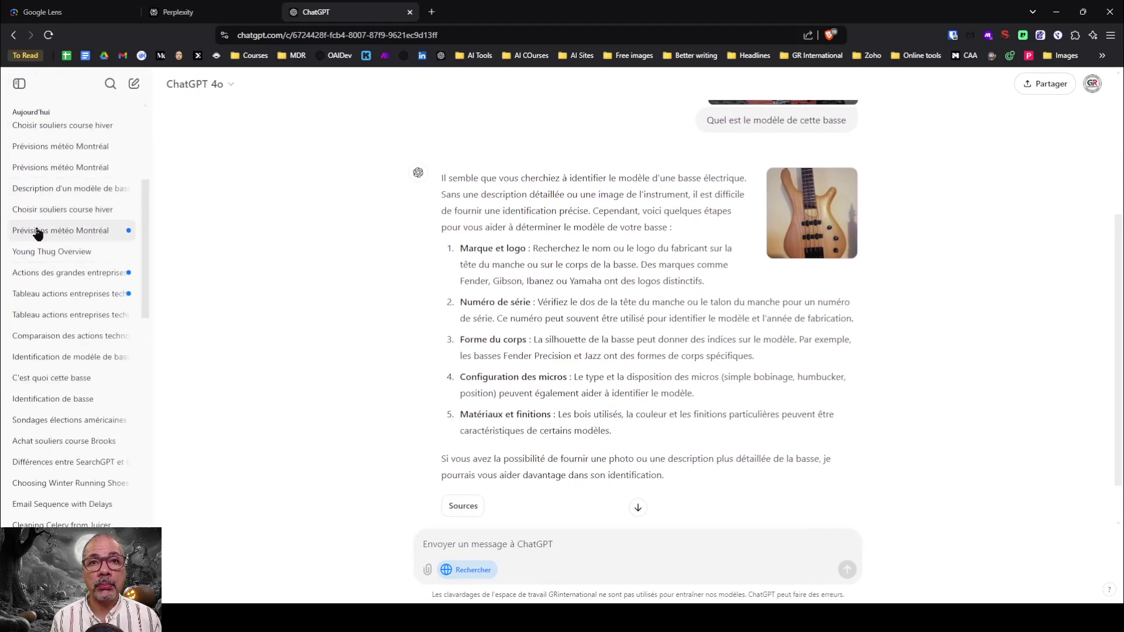
{"action": "left_click", "coordinate": [19, 84]}
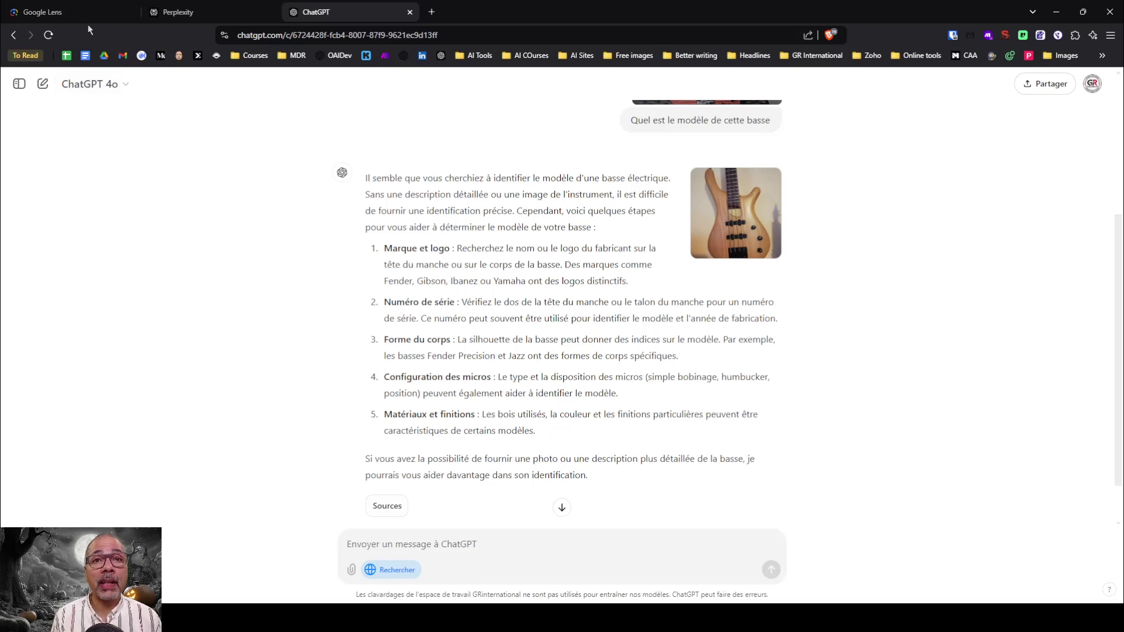
Step: Switch to Google, go back to its home page, and search for "How to choose winter running shoes"
{"action": "left_click", "coordinate": [69, 18]}
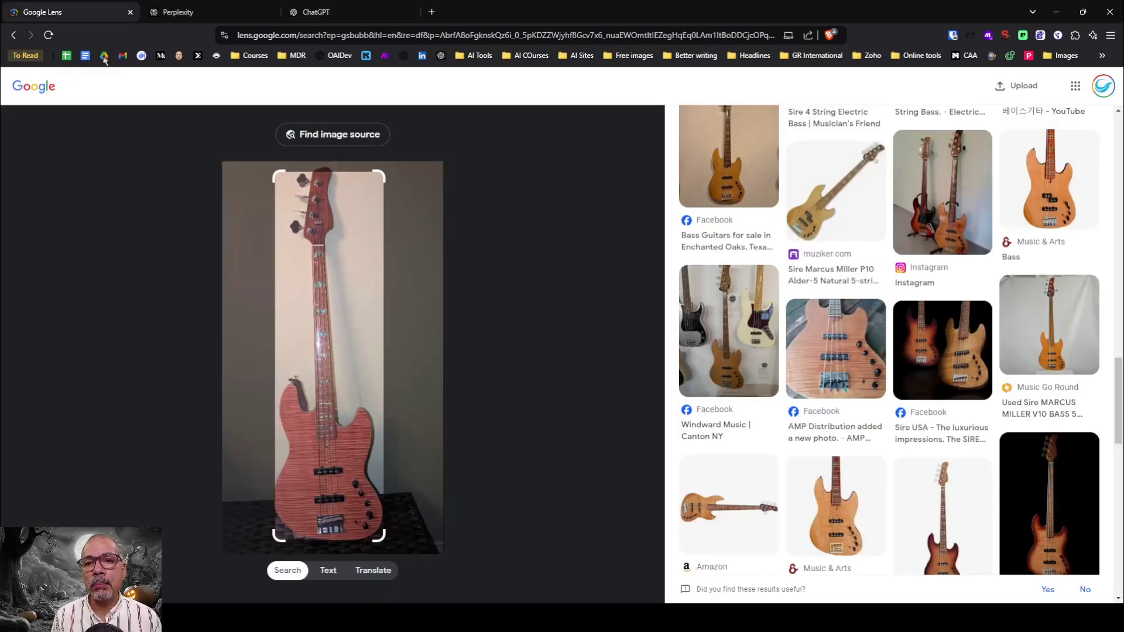
{"action": "left_click", "coordinate": [34, 91]}
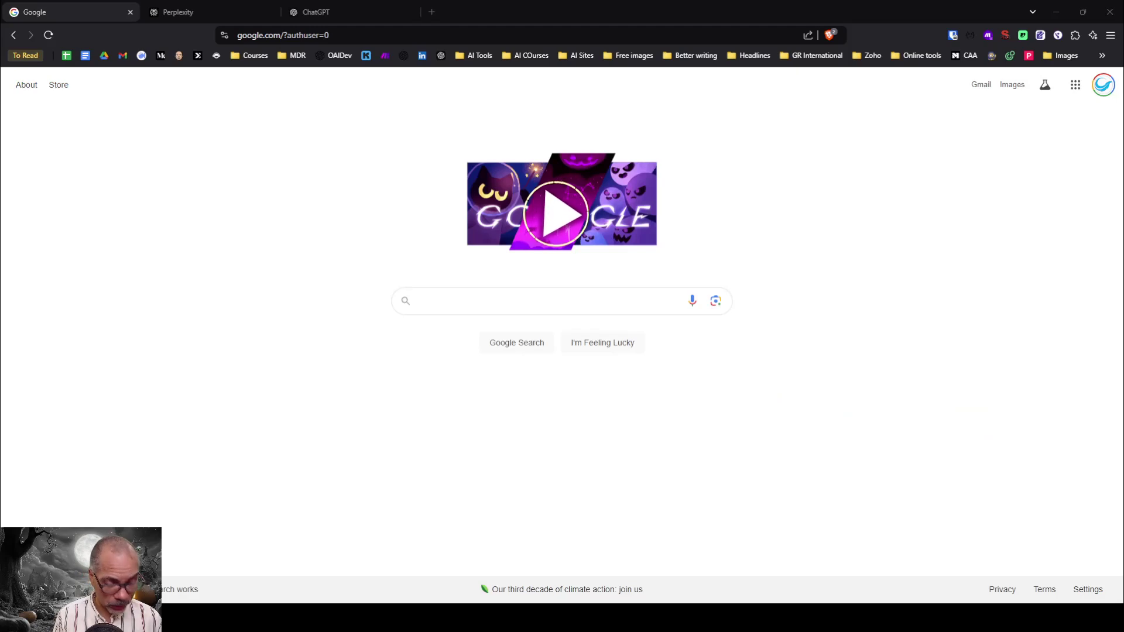
{"action": "left_click", "coordinate": [423, 291]}
{"action": "type", "text": "How to choose winter running shoes"}
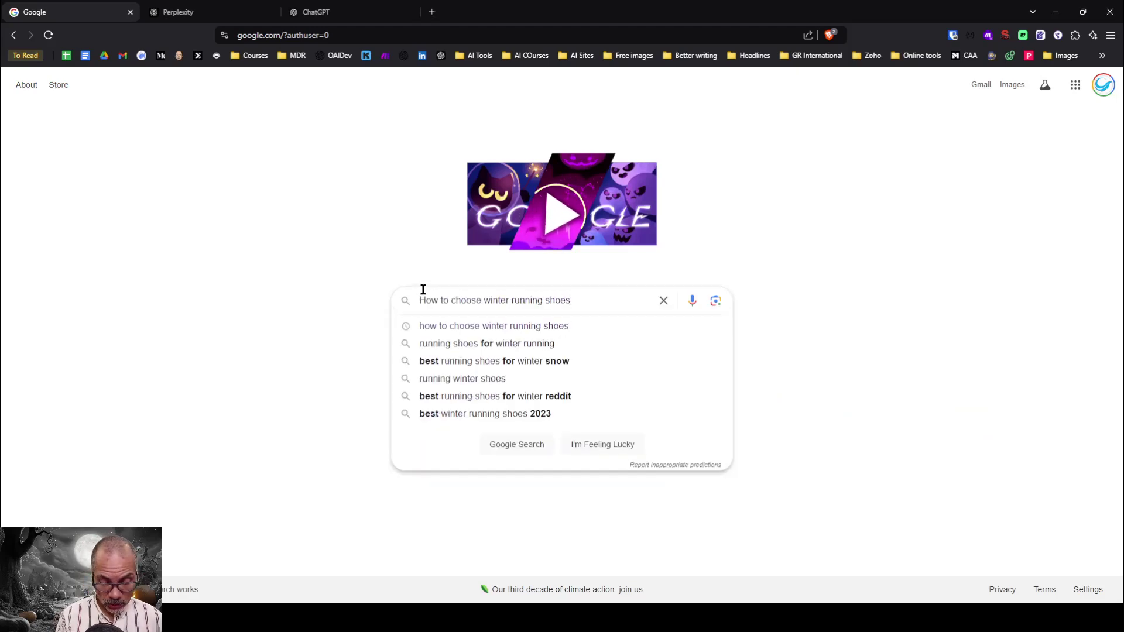
{"action": "key", "text": "Return"}
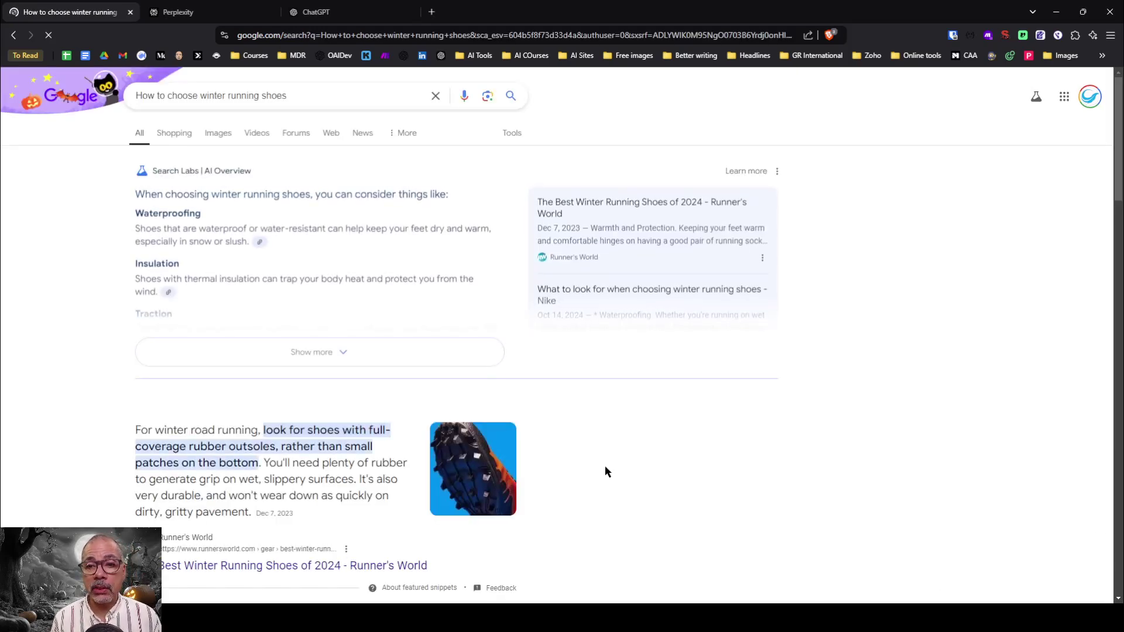
Step: Export the full AI Overview to Google Docs, and open the created document to review its text and source links
{"action": "left_click", "coordinate": [319, 354]}
{"action": "scroll", "coordinate": [337, 341], "scroll_direction": "down", "scroll_amount": 4}
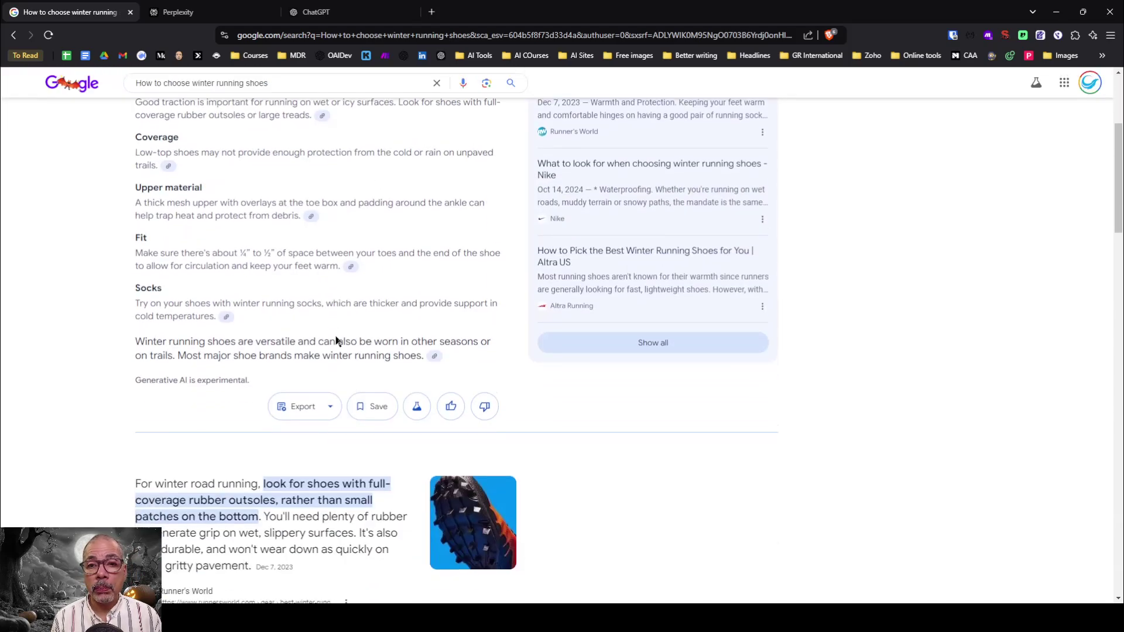
{"action": "left_click", "coordinate": [301, 398]}
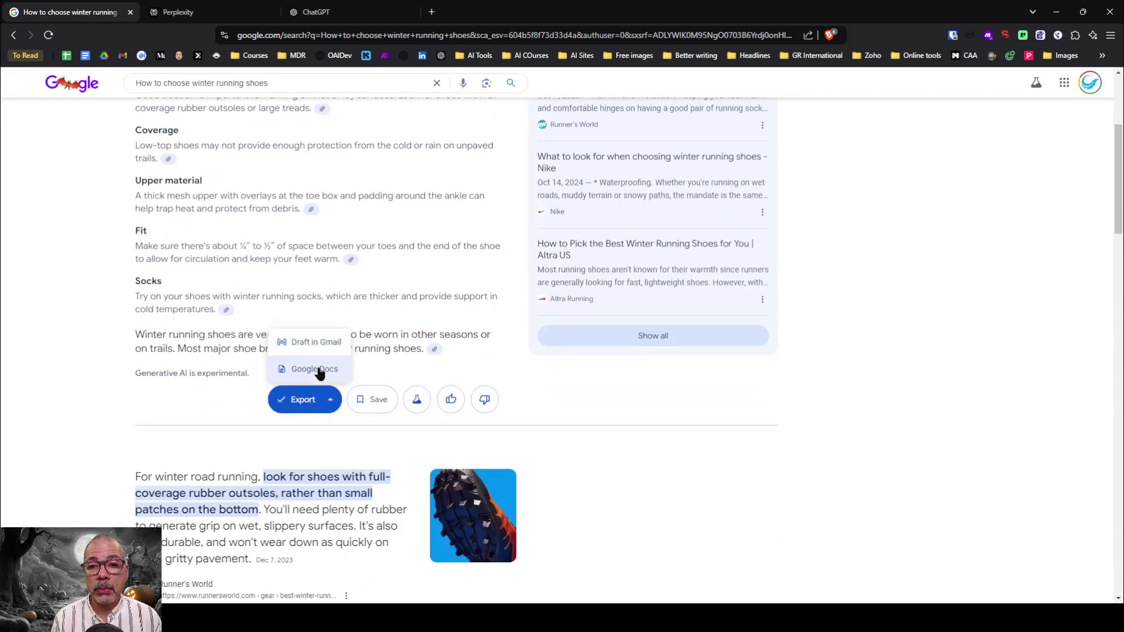
{"action": "left_click", "coordinate": [320, 370]}
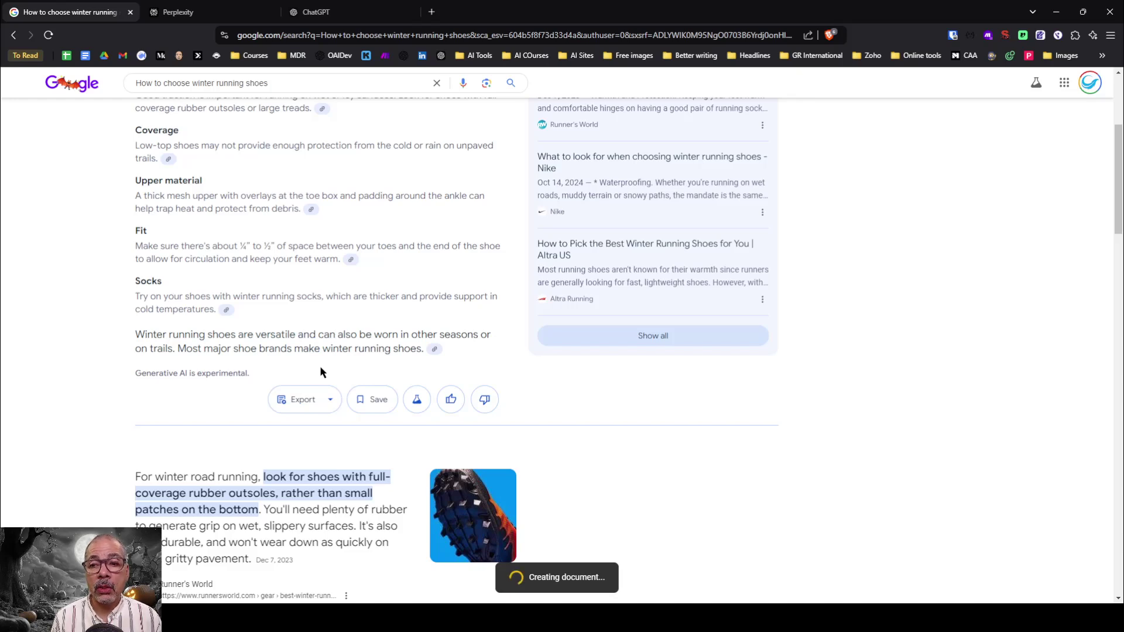
{"action": "left_click", "coordinate": [684, 583]}
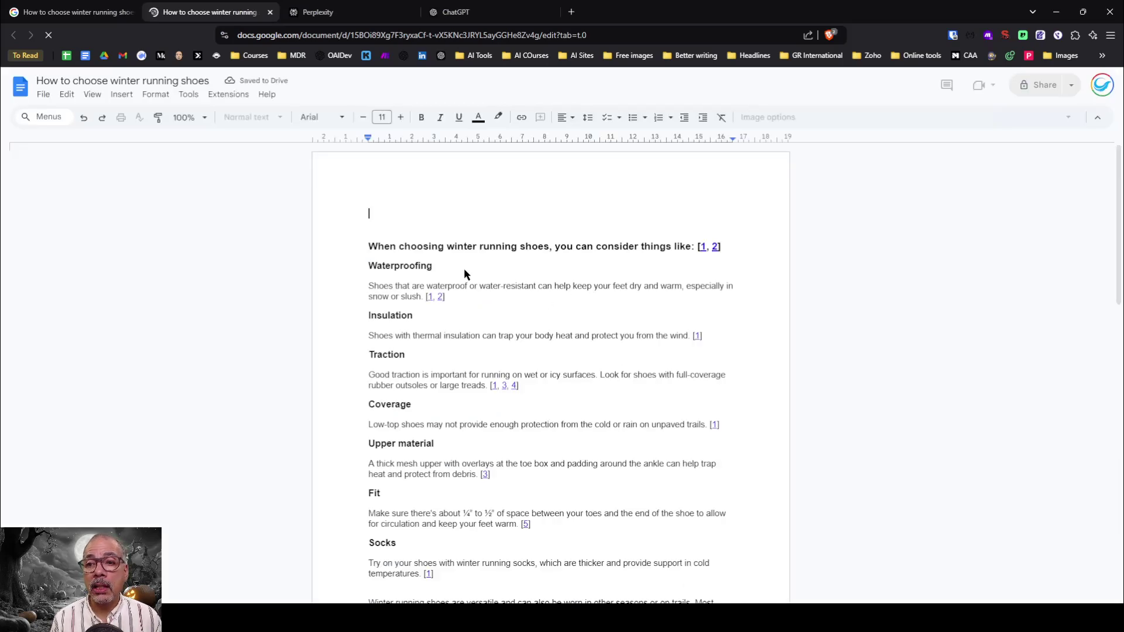
{"action": "scroll", "coordinate": [464, 273], "scroll_direction": "down", "scroll_amount": 5}
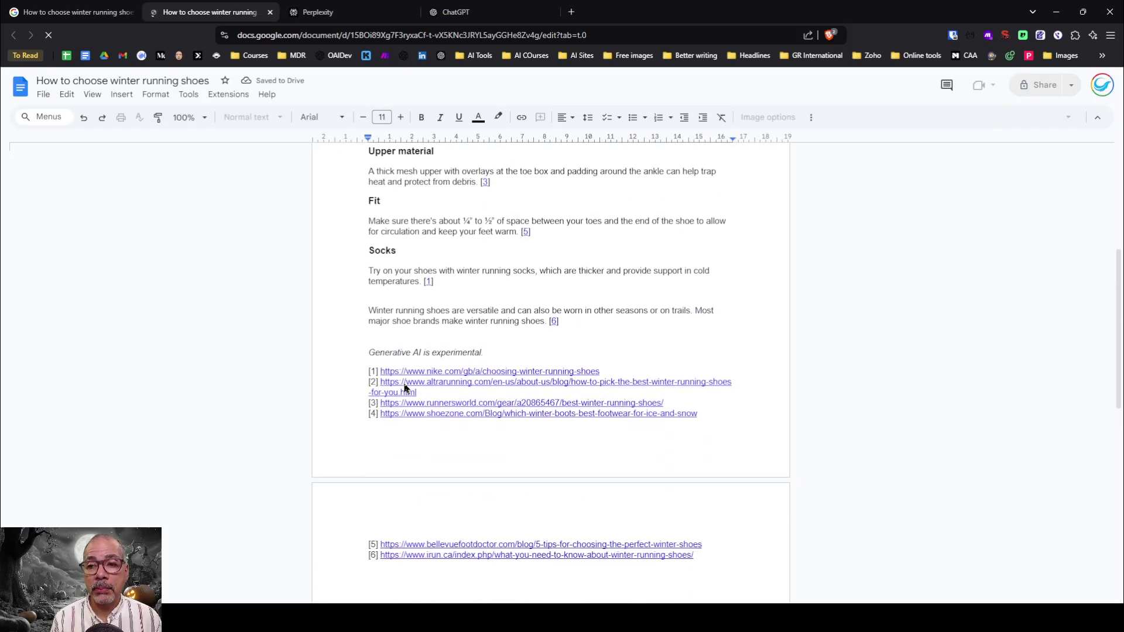
{"action": "scroll", "coordinate": [406, 390], "scroll_direction": "down", "scroll_amount": 5}
{"action": "scroll", "coordinate": [448, 293], "scroll_direction": "up", "scroll_amount": 5}
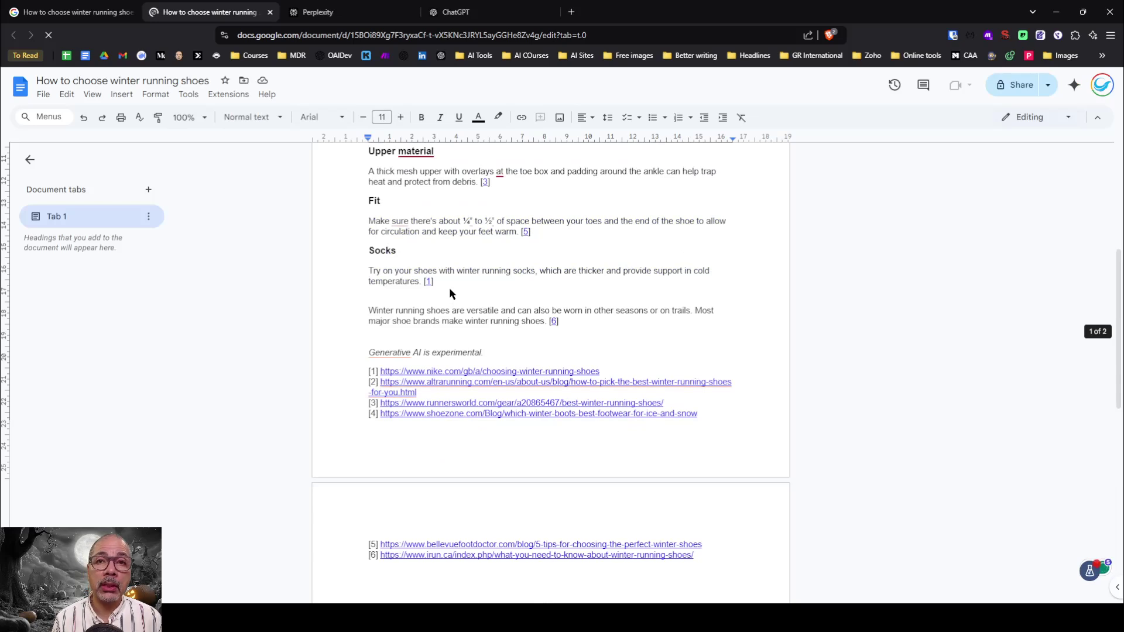